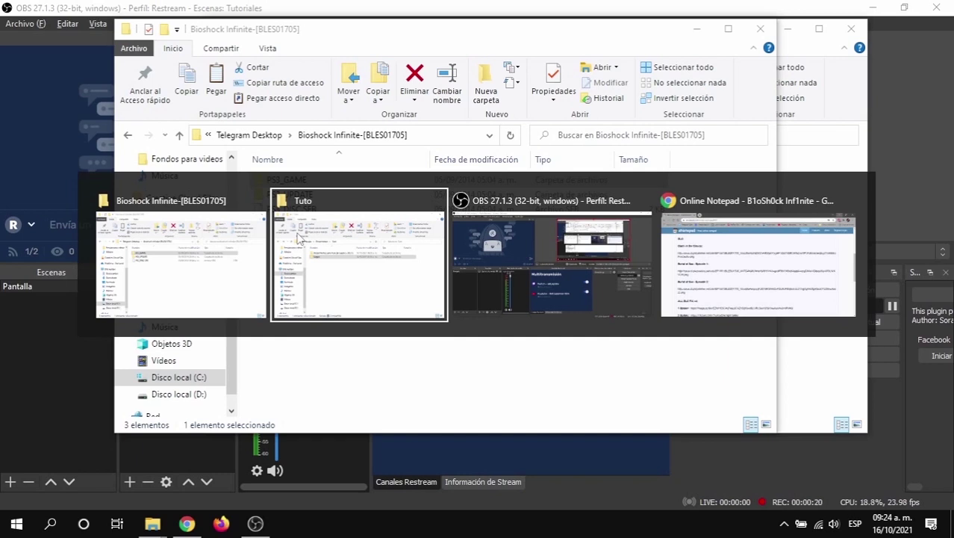
Paste the copied PS3_GAME folder into the CFW2OFW 1.13 folder inside Tuto's "Herramientas para Inyectar juegos y DLC's".
{"action": "left_click", "coordinate": [398, 192]}
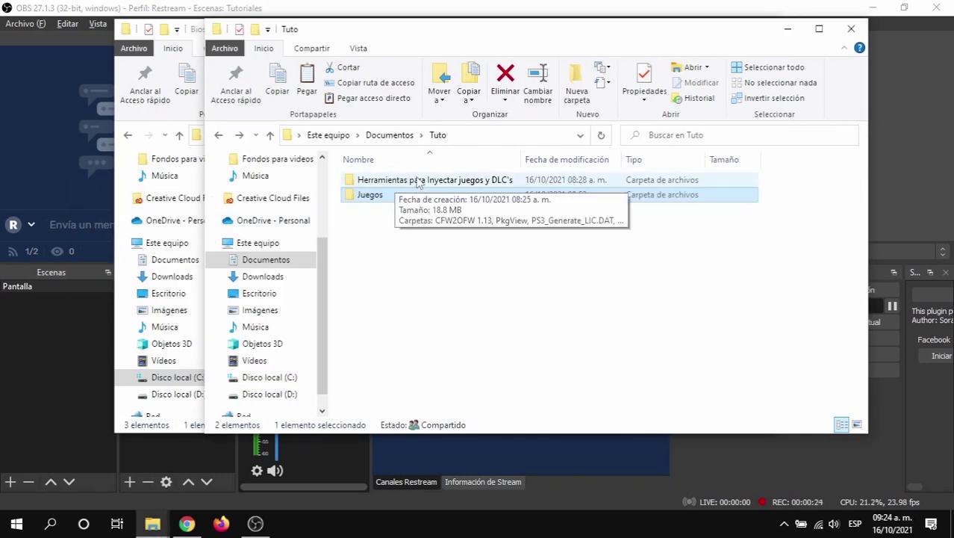
{"action": "left_click", "coordinate": [419, 181]}
{"action": "double_click", "coordinate": [418, 181]}
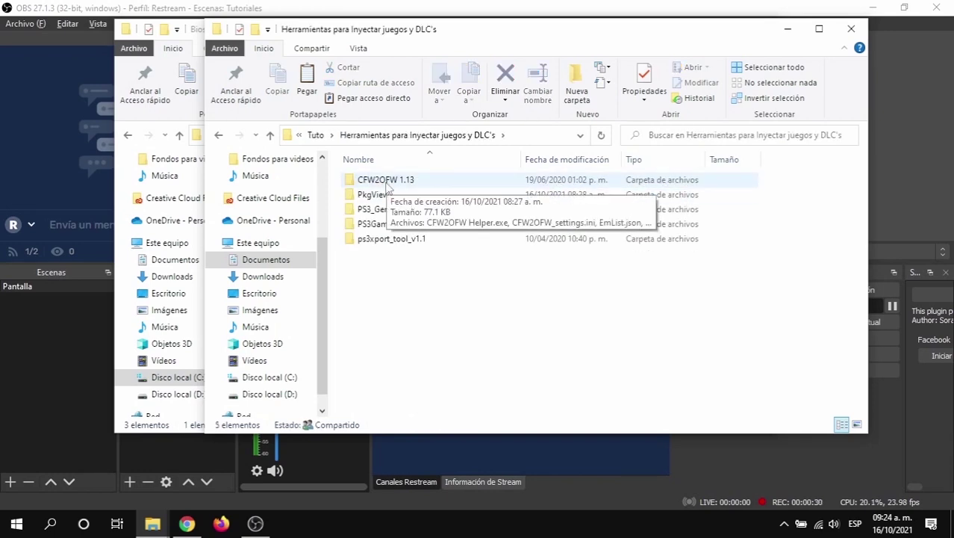
{"action": "double_click", "coordinate": [387, 184]}
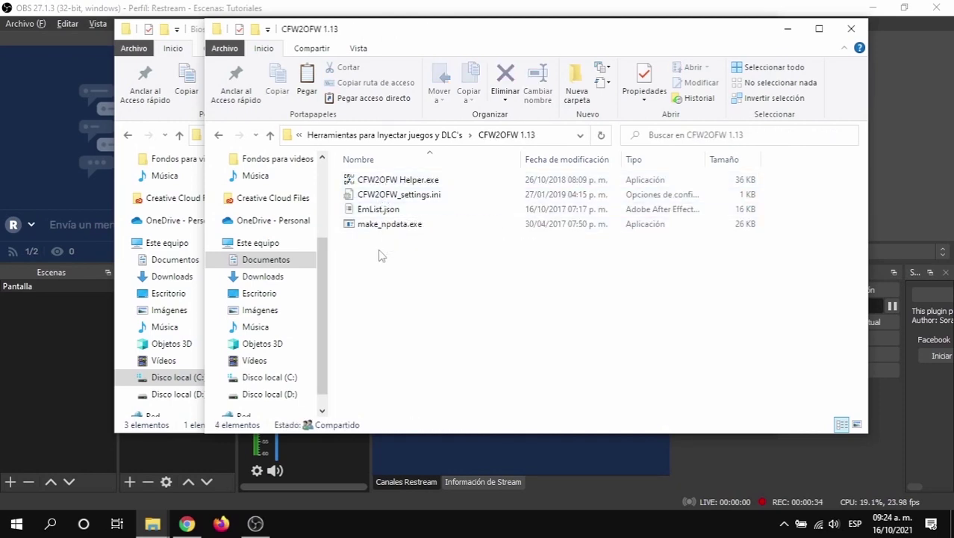
{"action": "key", "text": "ctrl+v"}
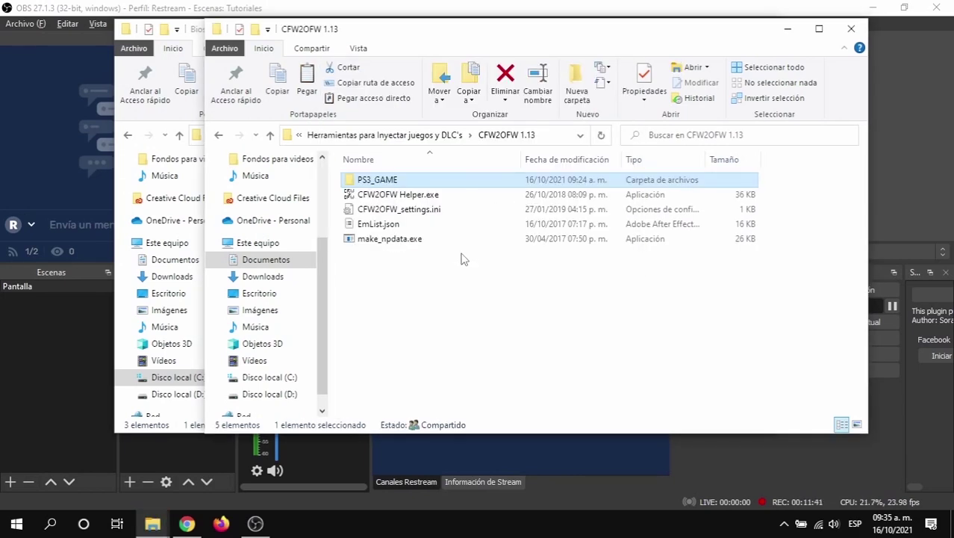
Process the PS3_GAME folder with CFW2OFW Helper.exe and exit the helper once the conversion is done.
{"action": "left_click_drag", "start_coordinate": [376, 179], "coordinate": [378, 202]}
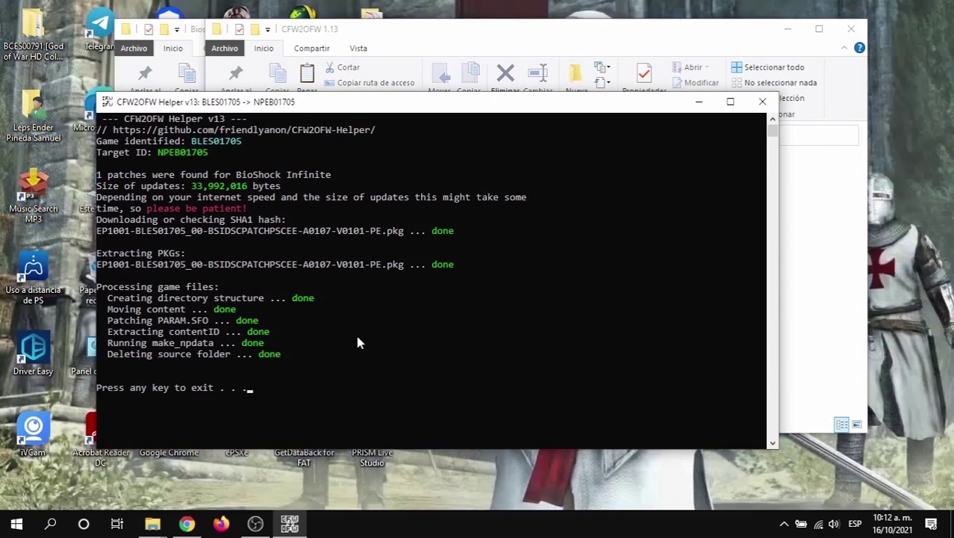
{"action": "key", "text": "Return"}
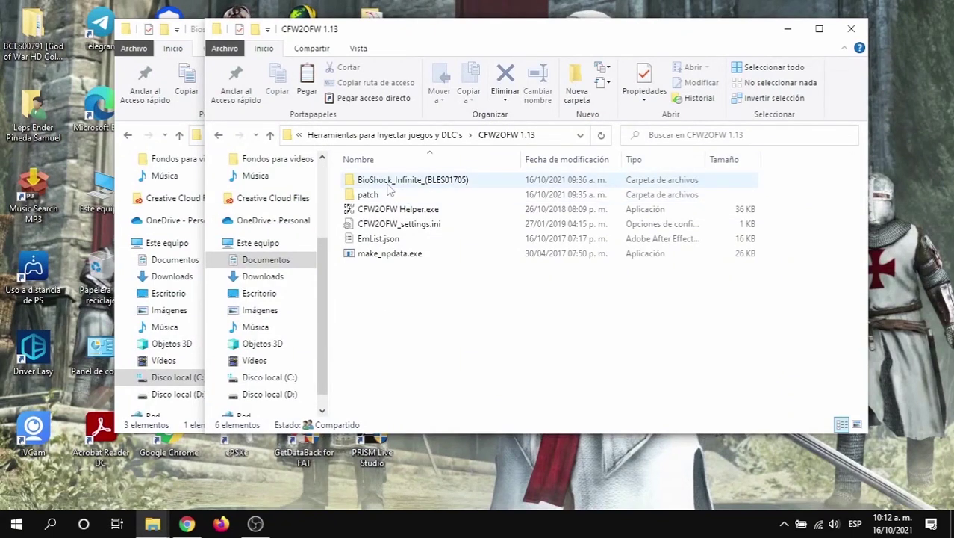
Check the contents of the converted BioShock_Infinite_(BLES01705) folder and cut that folder from CFW2OFW 1.13.
{"action": "mouse_move", "coordinate": [388, 189]}
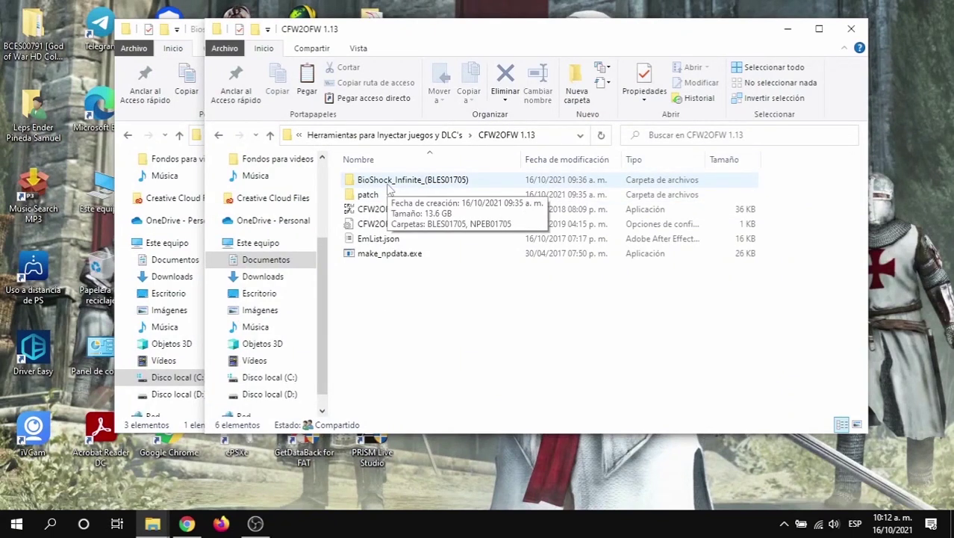
{"action": "double_click", "coordinate": [387, 183]}
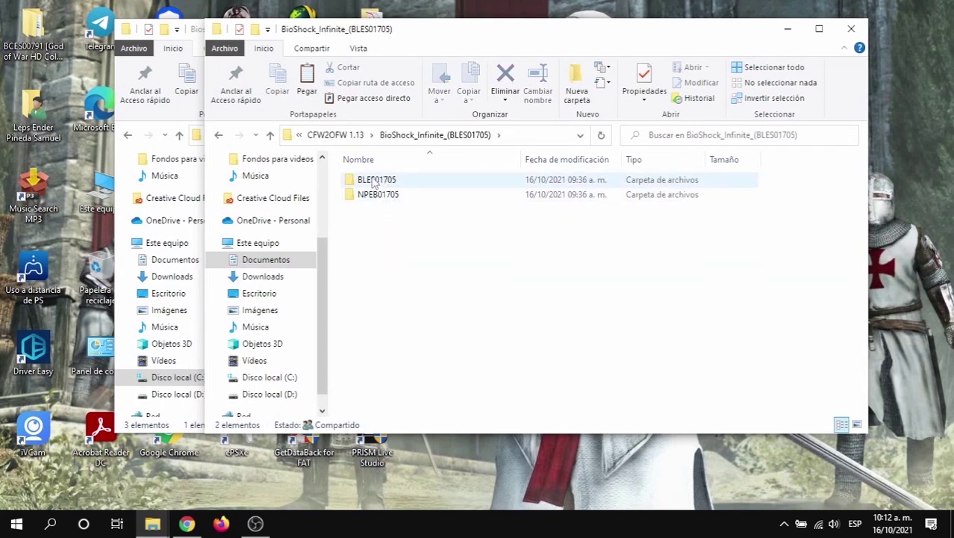
{"action": "left_click", "coordinate": [218, 136]}
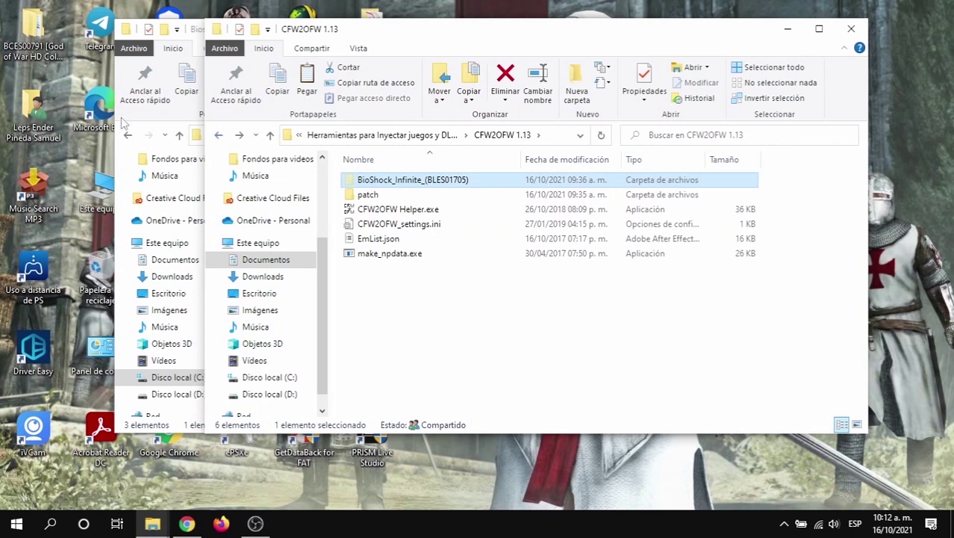
{"action": "left_click", "coordinate": [144, 123]}
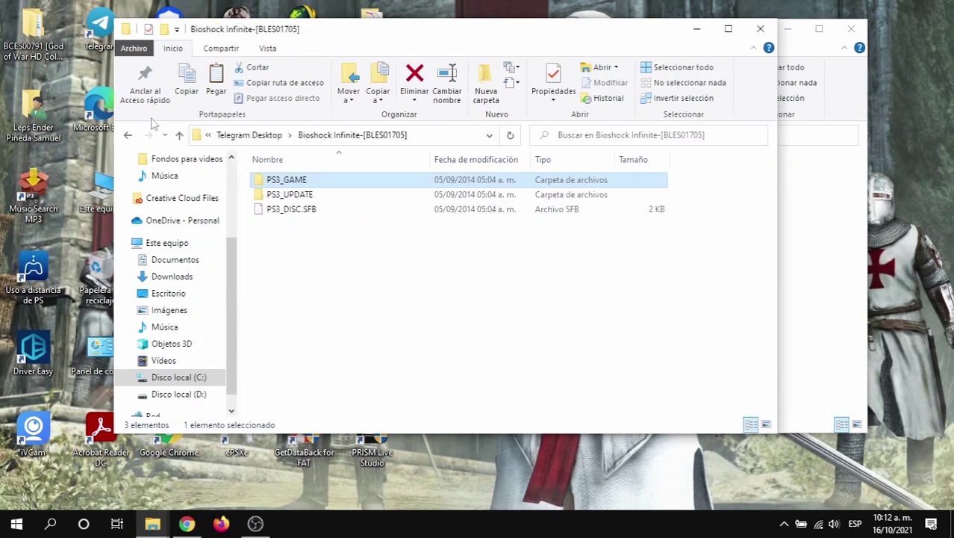
{"action": "left_click", "coordinate": [832, 264]}
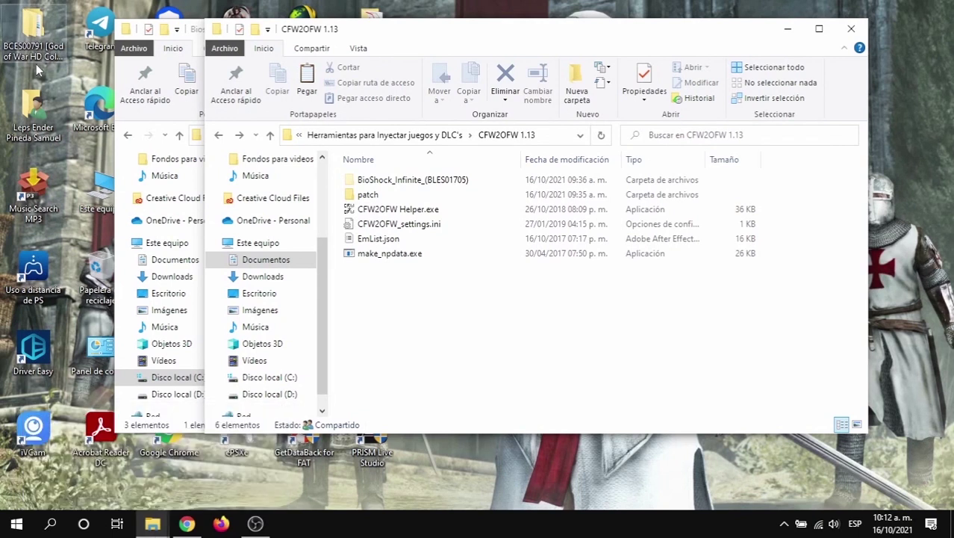
Open the Tuto folder in Documents in a new window, starting from the desktop's user folder.
{"action": "left_click", "coordinate": [38, 96]}
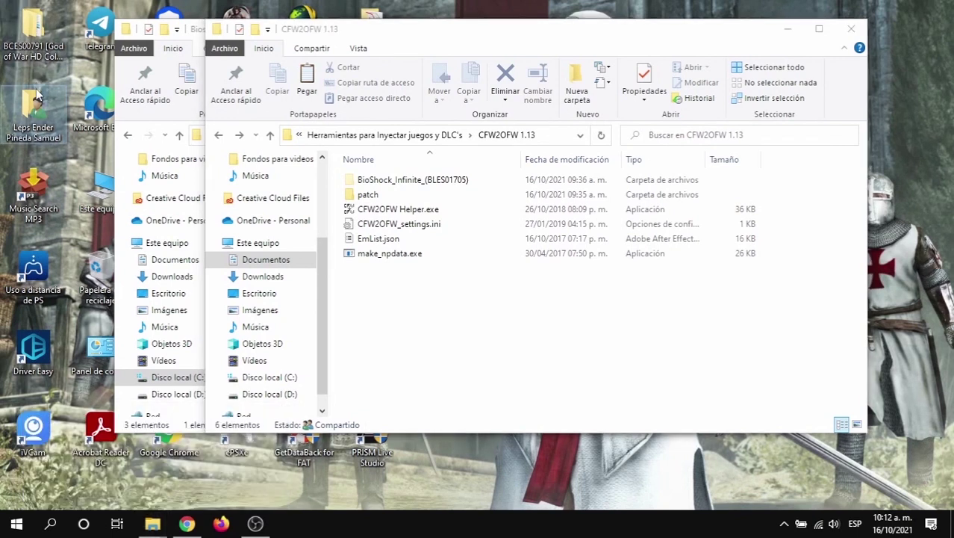
{"action": "double_click", "coordinate": [37, 95]}
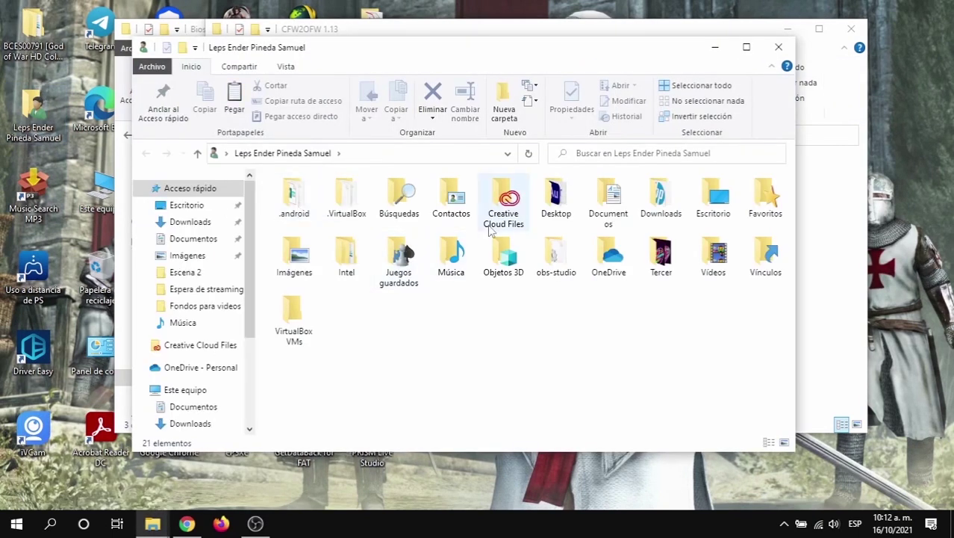
{"action": "double_click", "coordinate": [609, 209]}
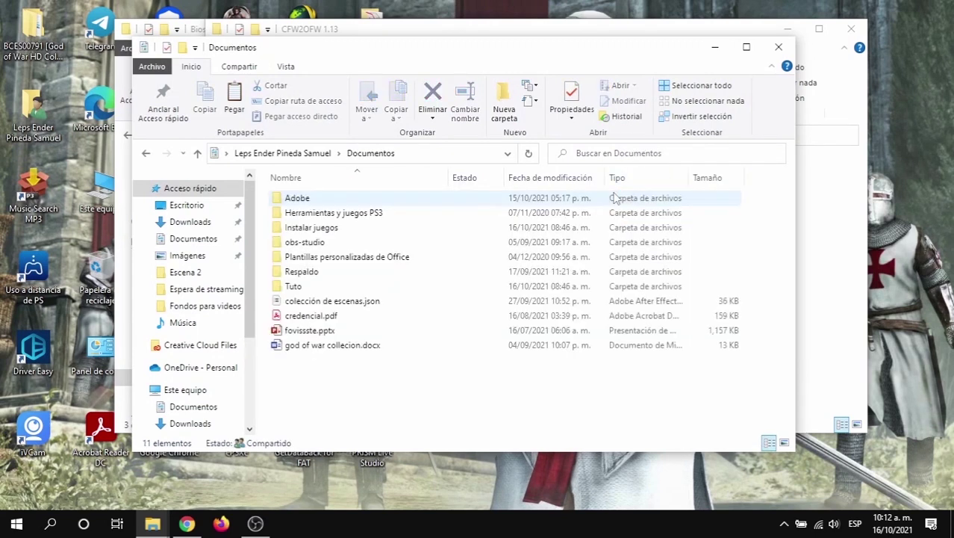
{"action": "key", "text": "Down"}
{"action": "key", "text": "Down"}
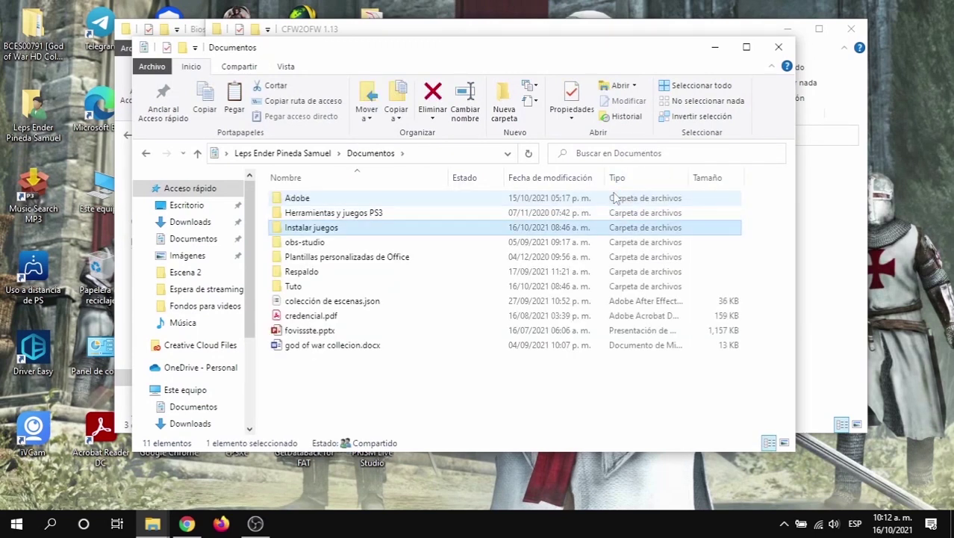
{"action": "key", "text": "Up"}
{"action": "key", "text": "Down"}
{"action": "key", "text": "Return"}
{"action": "key", "text": "BackSpace"}
{"action": "key", "text": "Down"}
{"action": "key", "text": "Down"}
{"action": "key", "text": "Down"}
{"action": "key", "text": "Down"}
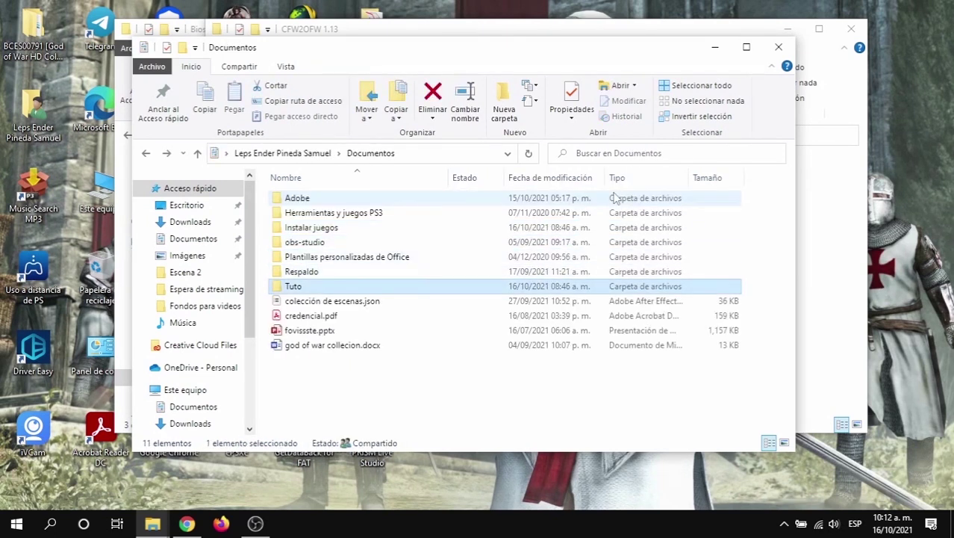
{"action": "key", "text": "Return"}
Move the cut BioShock_Infinite_(BLES01705) folder into the "BLES01705 [BioShock Infinite]" folder under Juegos.
{"action": "key", "text": "Down"}
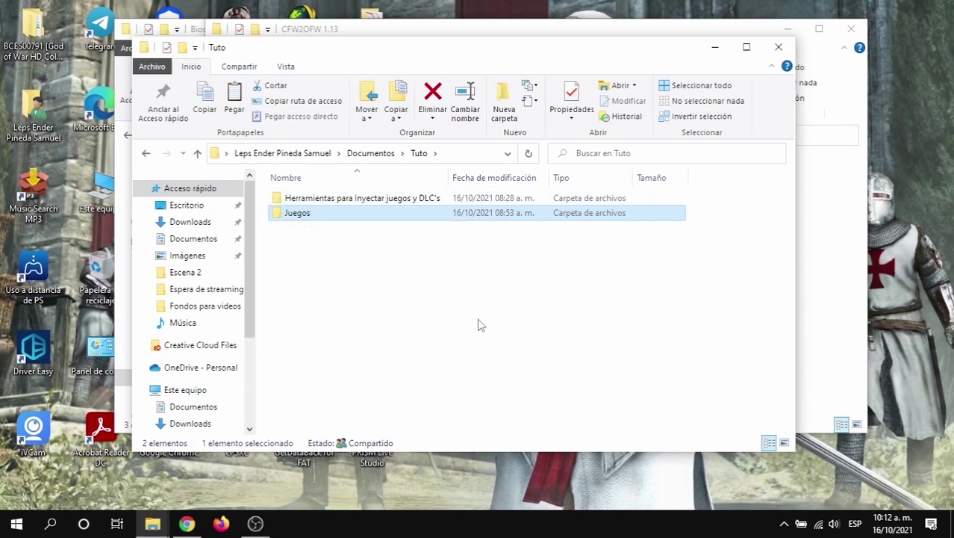
{"action": "key", "text": "Return"}
{"action": "key", "text": "Down"}
{"action": "key", "text": "Down"}
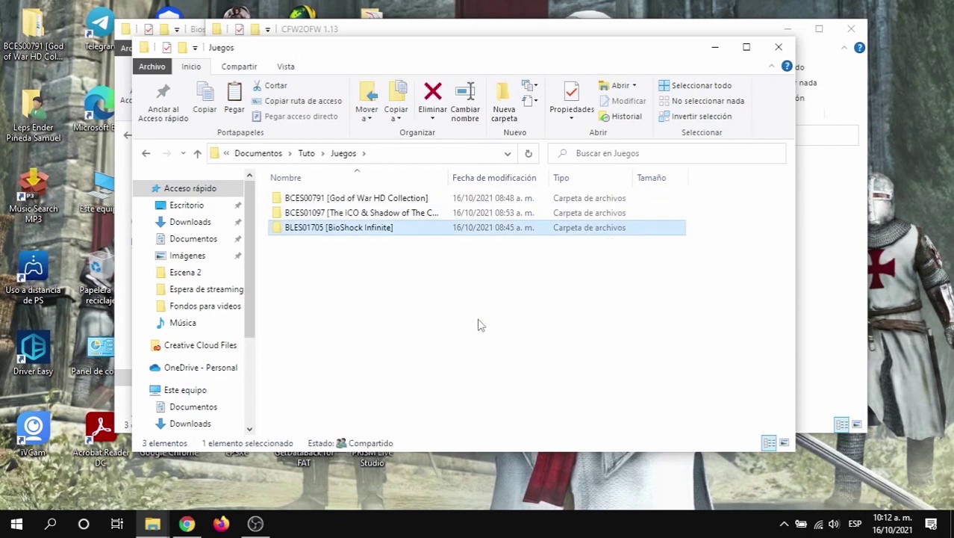
{"action": "key", "text": "Return"}
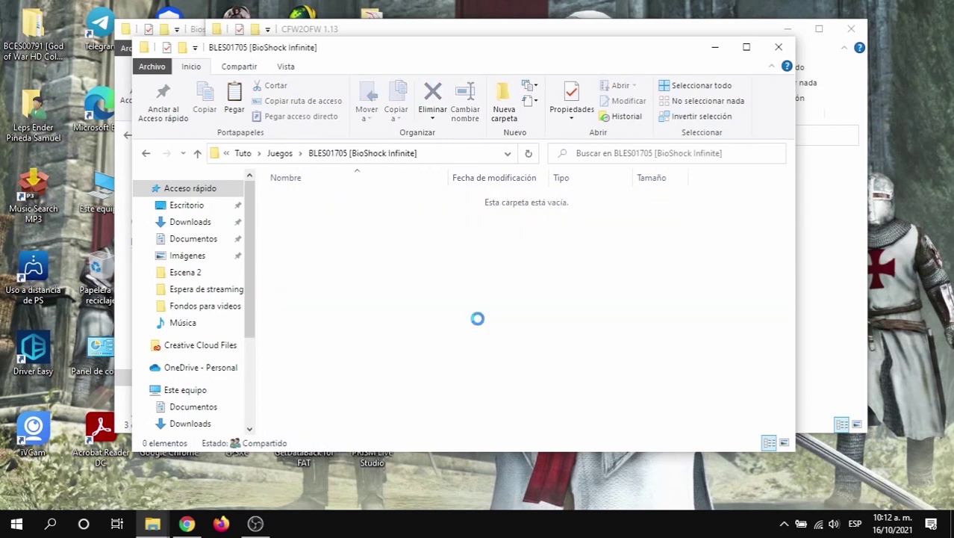
{"action": "key", "text": "ctrl+v"}
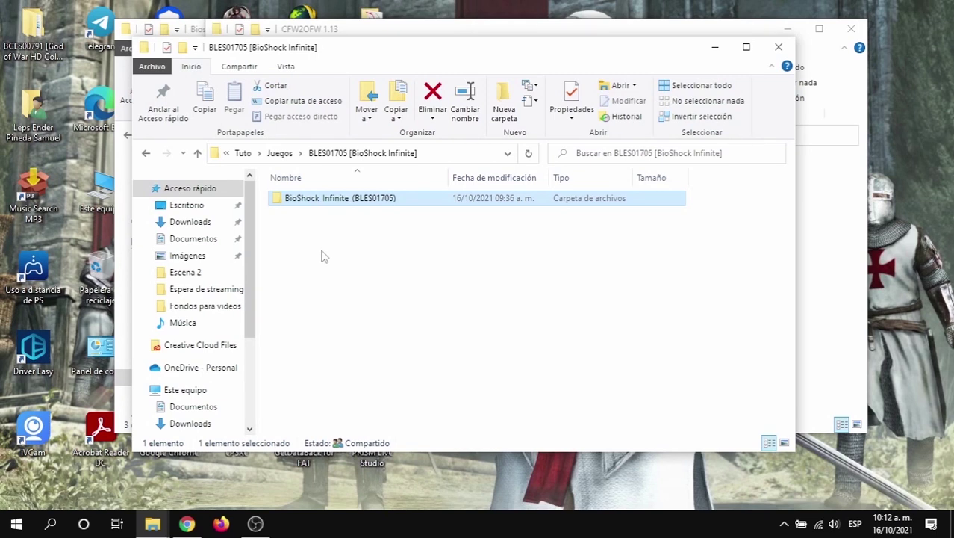
Create a new folder beside BioShock_Infinite_(BLES01705).
{"action": "key", "text": "alt"}
{"action": "key", "text": "alt"}
{"action": "right_click", "coordinate": [324, 256]}
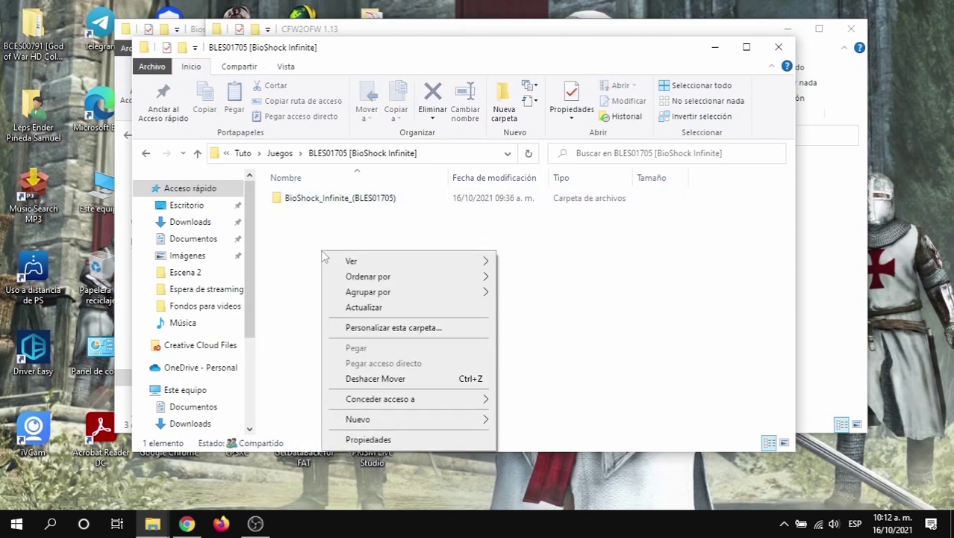
{"action": "left_click", "coordinate": [310, 258]}
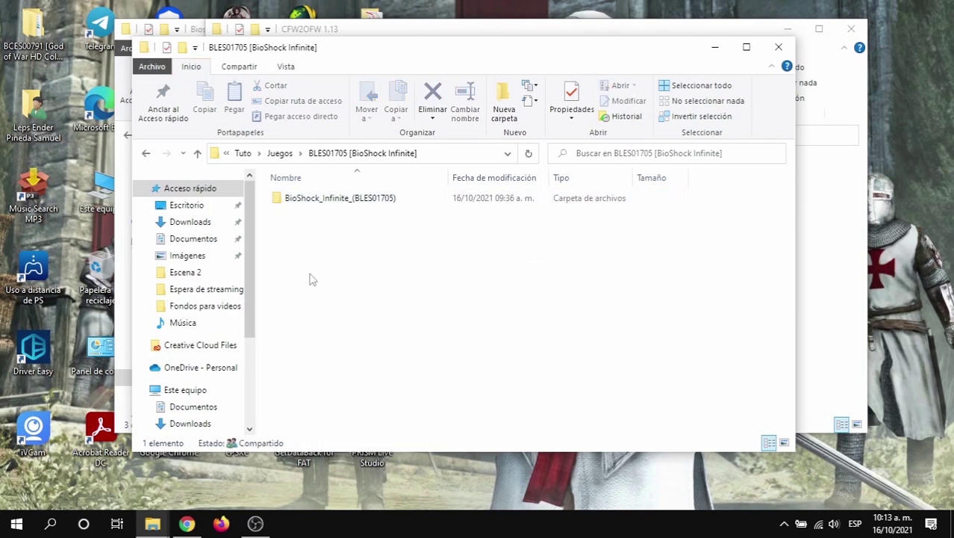
{"action": "right_click", "coordinate": [315, 274]}
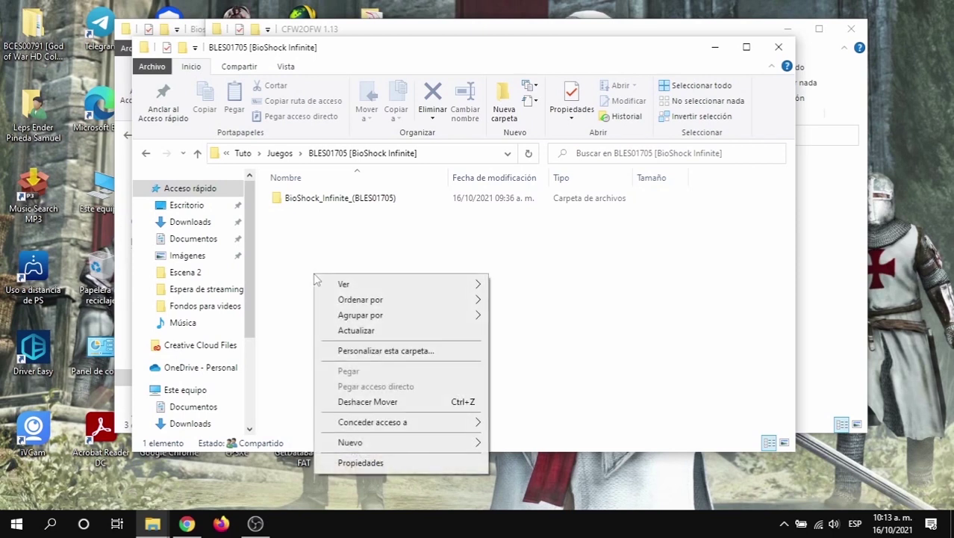
{"action": "mouse_move", "coordinate": [436, 443]}
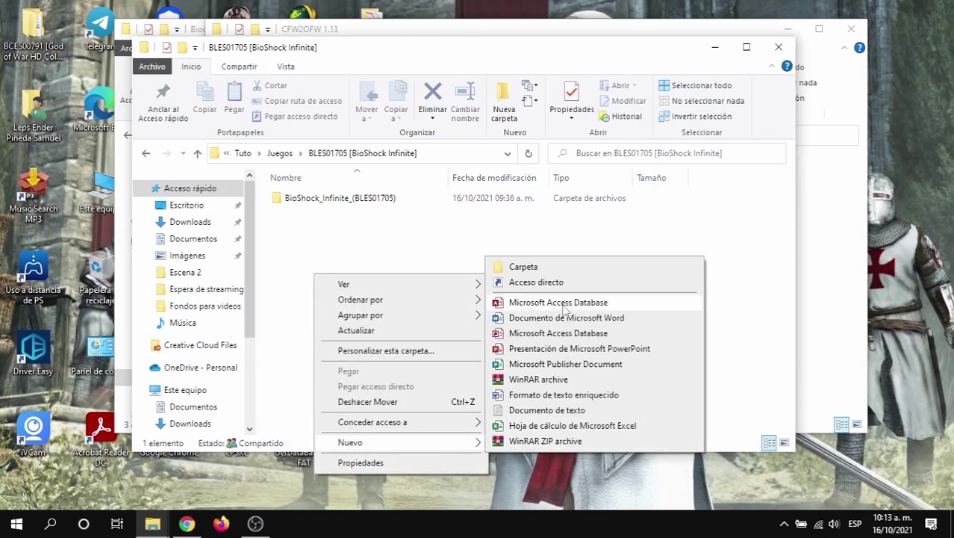
{"action": "left_click", "coordinate": [548, 269]}
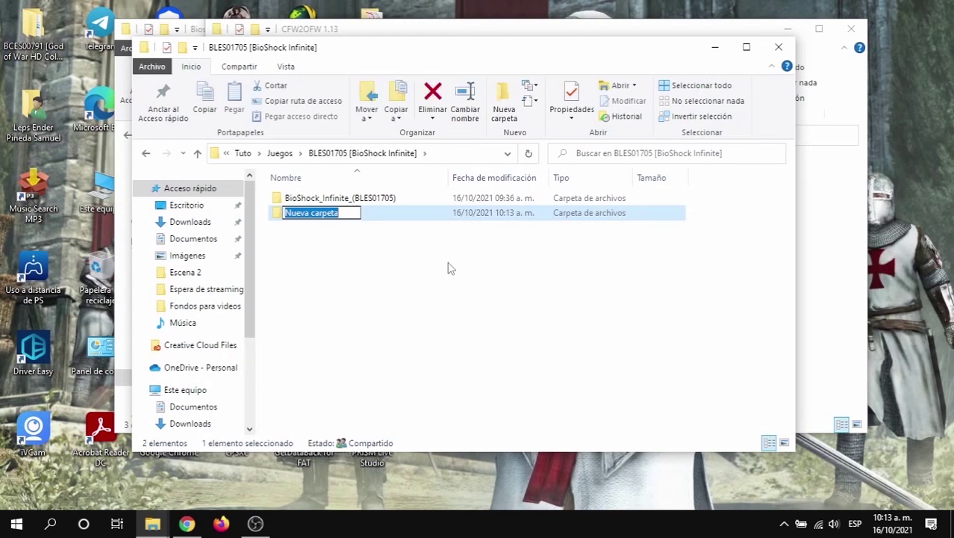
Switch to the aNotepad page in Chrome and copy the DLC title "Clash in the Clouds".
{"action": "key", "text": "alt+Tab"}
{"action": "key", "text": "alt+Tab"}
{"action": "key", "text": "alt+Tab"}
{"action": "key", "text": "alt+Tab"}
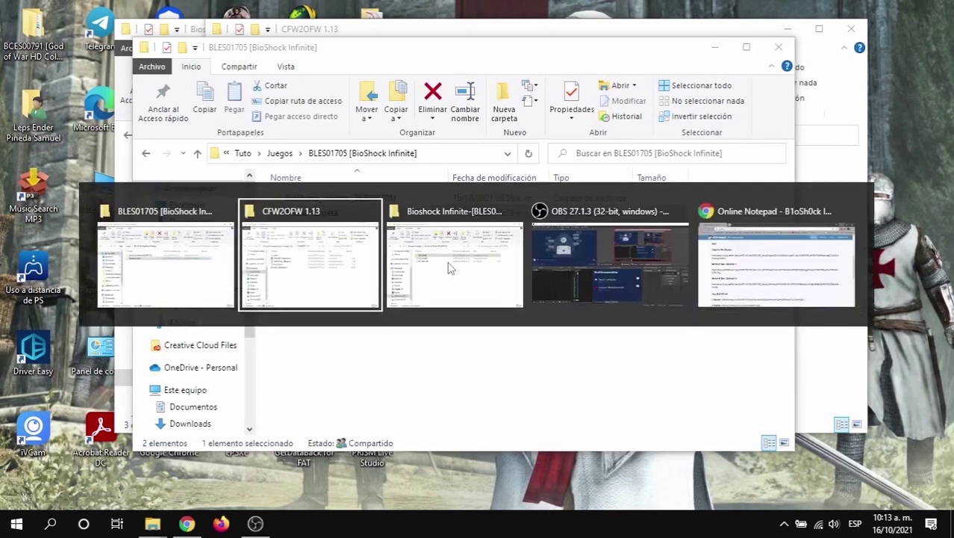
{"action": "key", "text": "alt+Tab"}
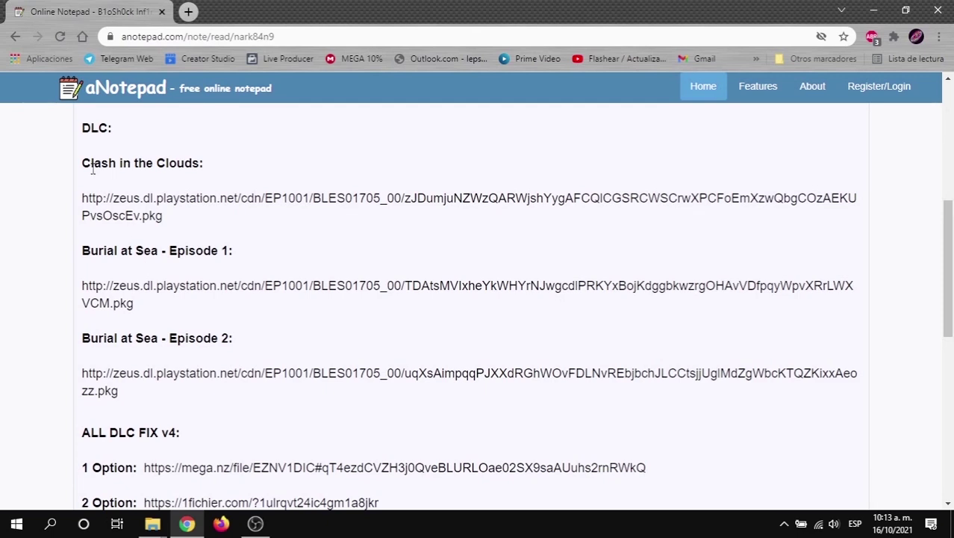
{"action": "left_click_drag", "start_coordinate": [85, 163], "coordinate": [202, 164]}
{"action": "key", "text": "ctrl+c"}
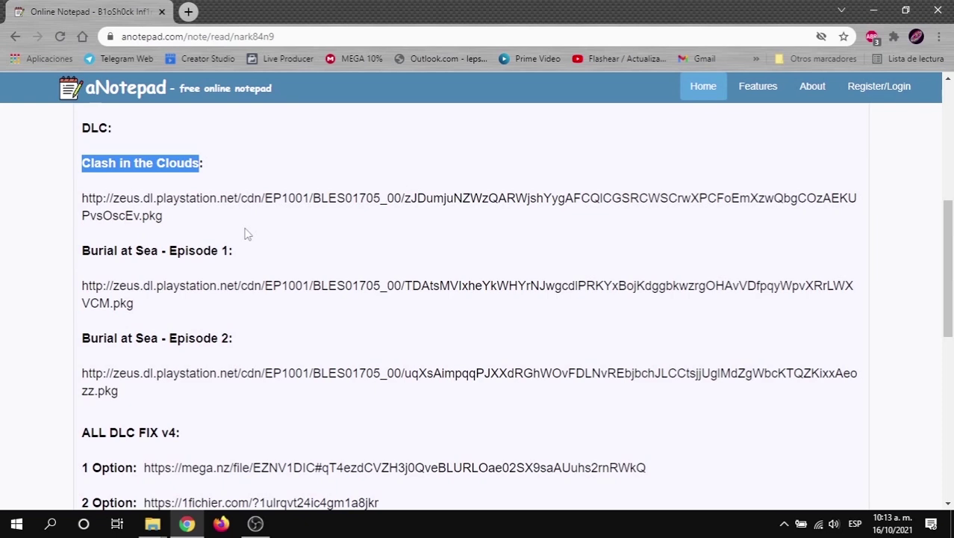
Return to File Explorer and rename the new folder as "Parte 1 - Clash in the Clouds".
{"action": "key", "text": "alt+Tab"}
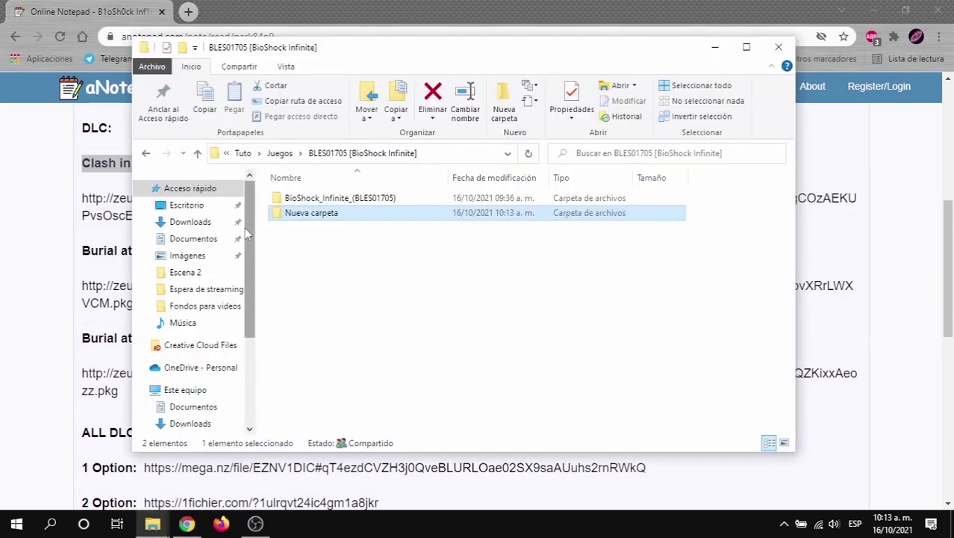
{"action": "left_click", "coordinate": [319, 215]}
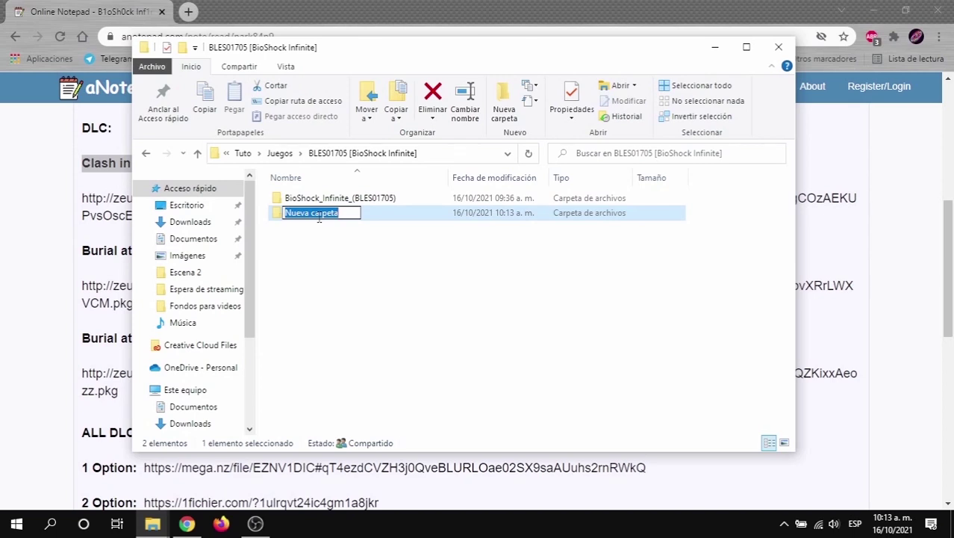
{"action": "type", "text": "Parte 1 -"}
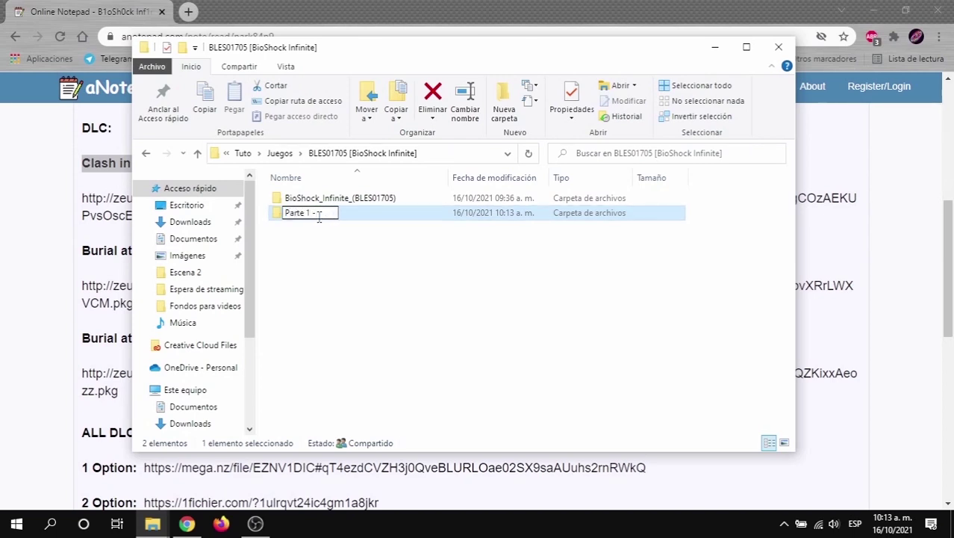
{"action": "key", "text": "ctrl+v"}
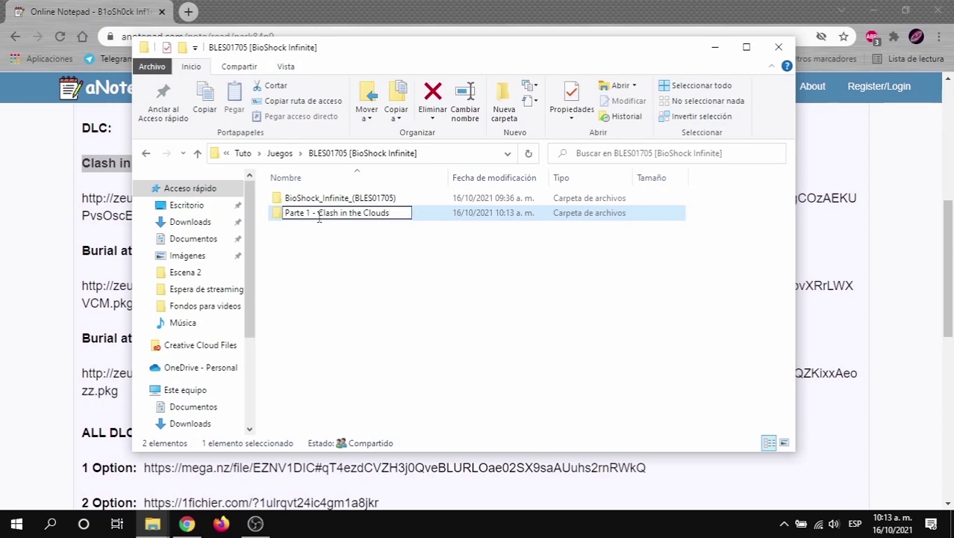
{"action": "key", "text": "Return"}
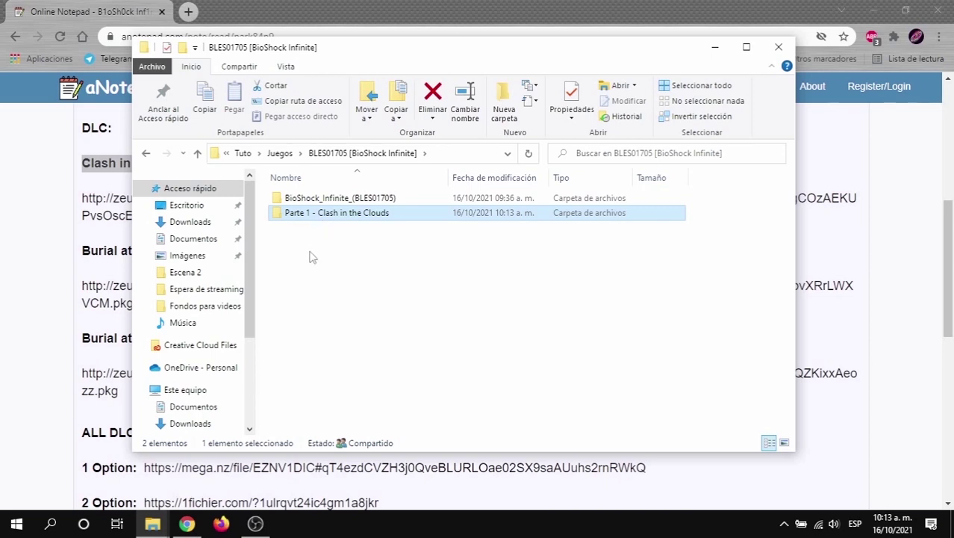
Create the folders "Parte 2 - Burial at Sea - Episode 1", "Parte 3 - Burial at Sea - Episode 2" and "Parte 4 - Fix 1" through "Parte 7 - Fix 4".
{"action": "right_click", "coordinate": [312, 256]}
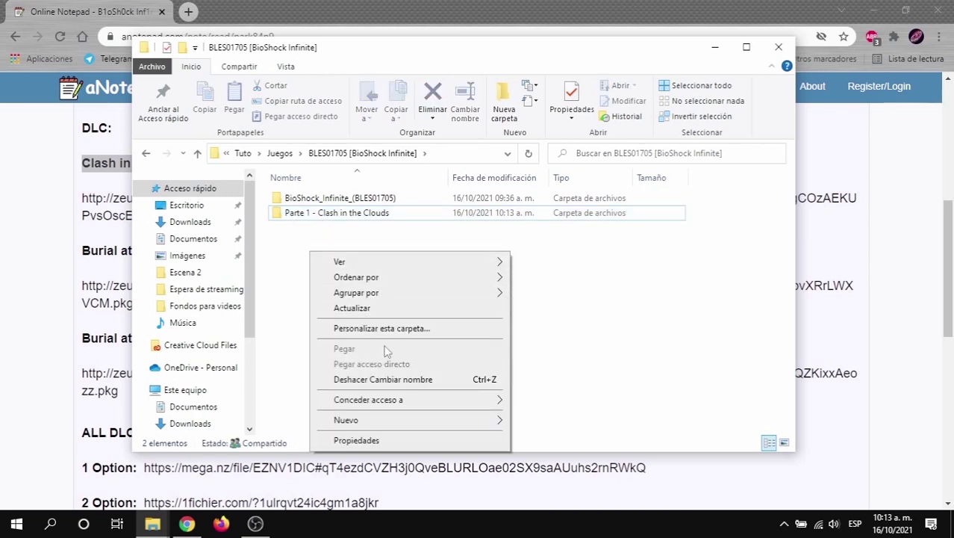
{"action": "mouse_move", "coordinate": [429, 422]}
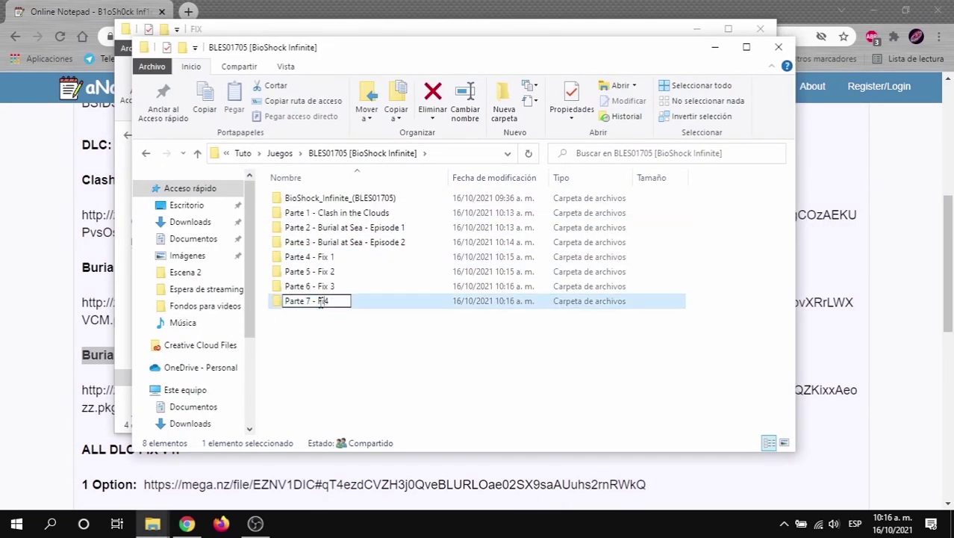
{"action": "key", "text": "Return"}
Switch to the CFW2OFW 1.13 folder window and open the PS3GameExtractor folder under "Herramientas para Inyectar juegos y DLC's".
{"action": "key", "text": "alt+Tab"}
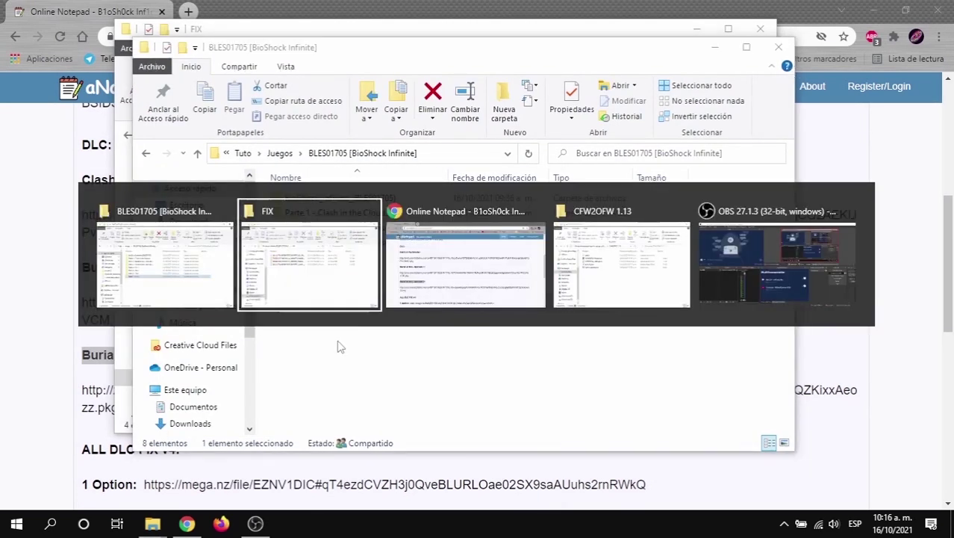
{"action": "key", "text": "alt+Tab"}
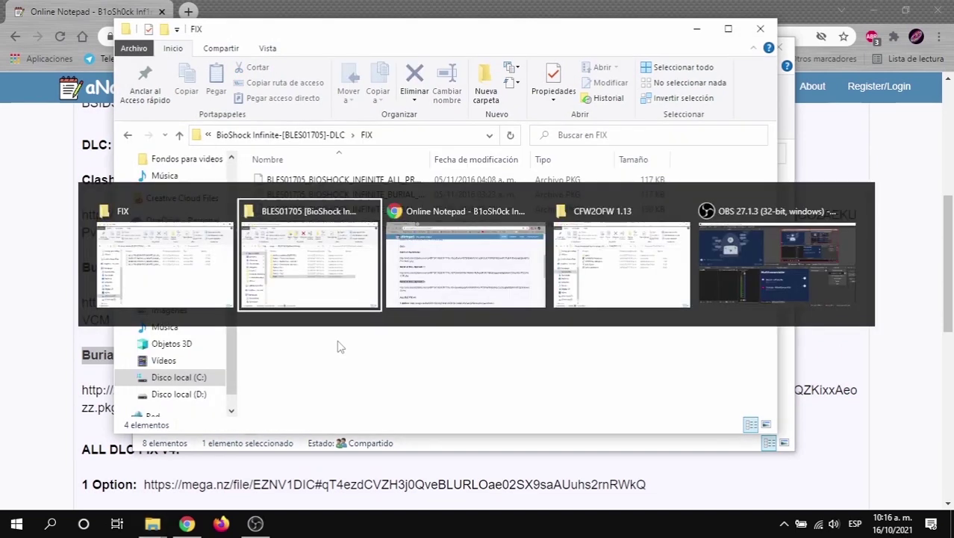
{"action": "key", "text": "alt+Tab"}
{"action": "key", "text": "alt+Tab"}
{"action": "key", "text": "alt+Tab"}
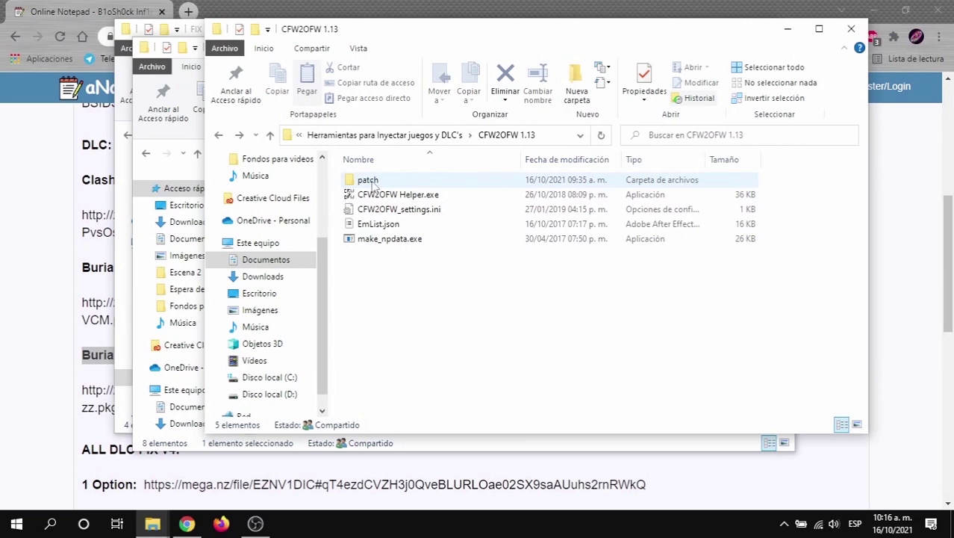
{"action": "left_click", "coordinate": [419, 135]}
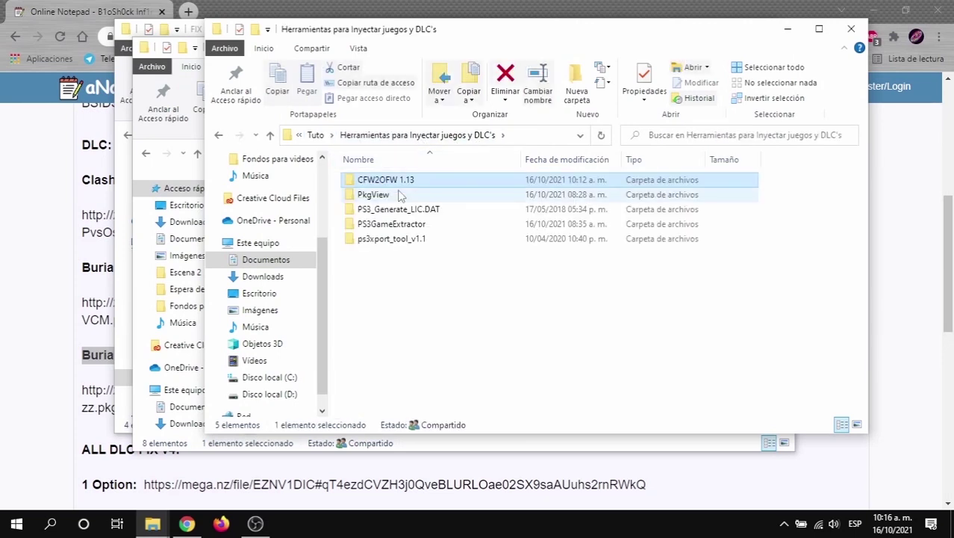
{"action": "double_click", "coordinate": [386, 227]}
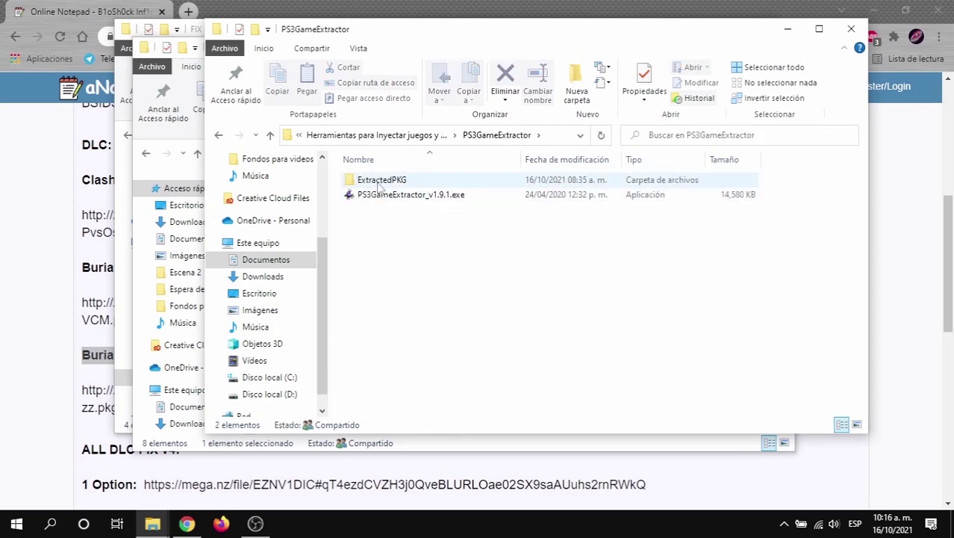
Move all four BLES01705_BIOSHOCK_INFINITE fix PKG files from the FIX folder into the PS3GameExtractor folder.
{"action": "key", "text": "alt+Tab"}
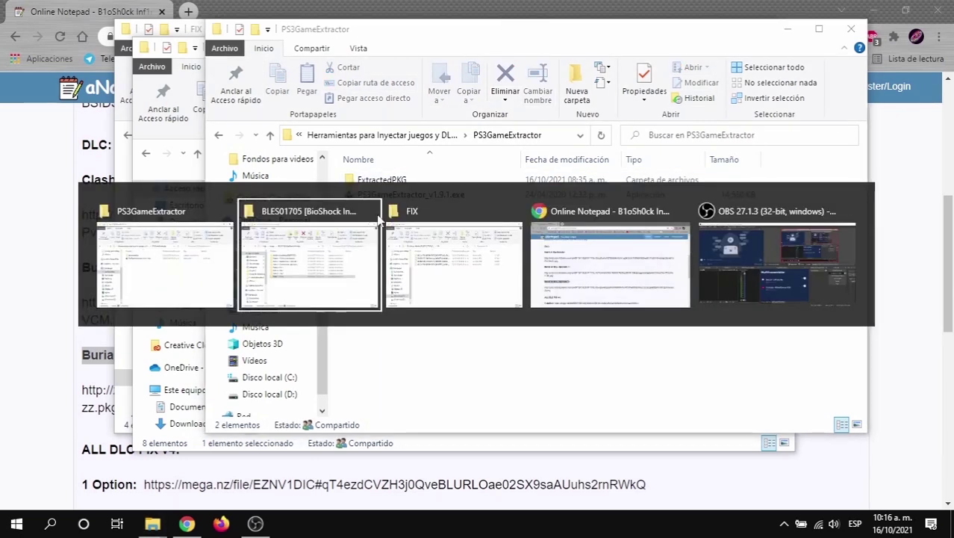
{"action": "key", "text": "alt+Tab"}
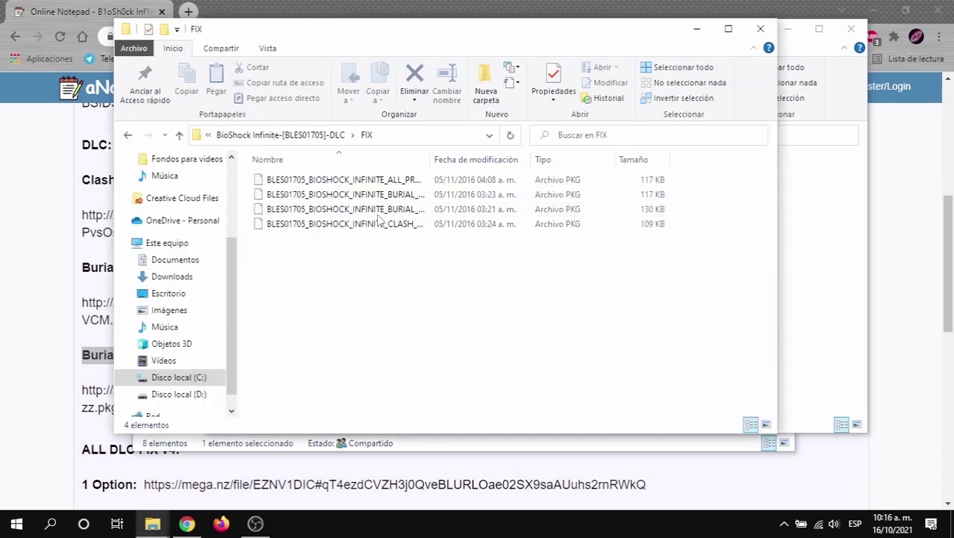
{"action": "left_click", "coordinate": [315, 224]}
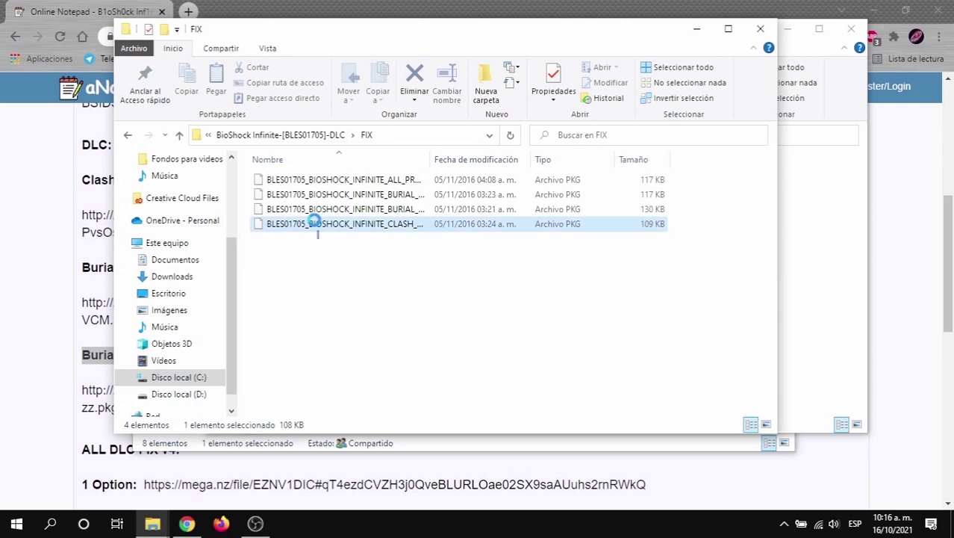
{"action": "left_click_drag", "start_coordinate": [319, 228], "coordinate": [297, 266]}
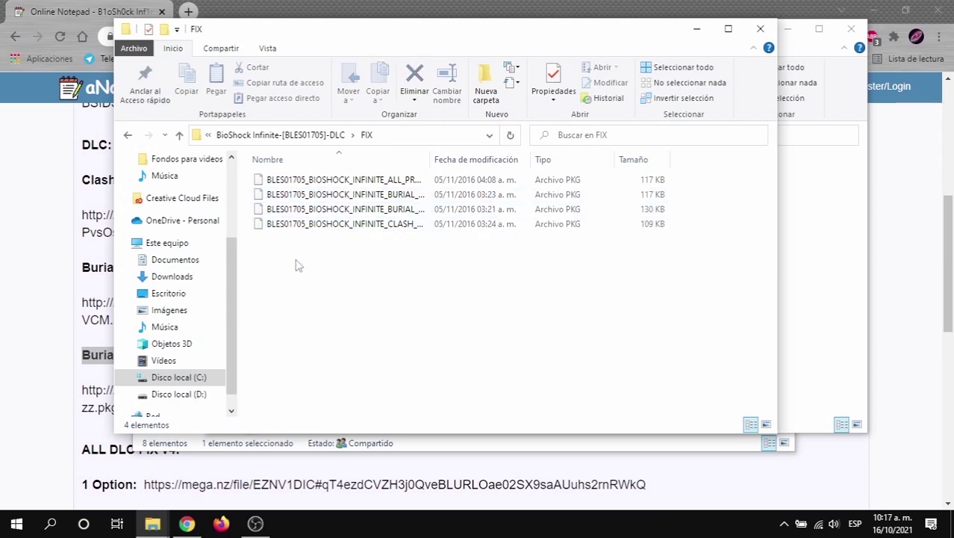
{"action": "left_click_drag", "start_coordinate": [347, 237], "coordinate": [295, 178]}
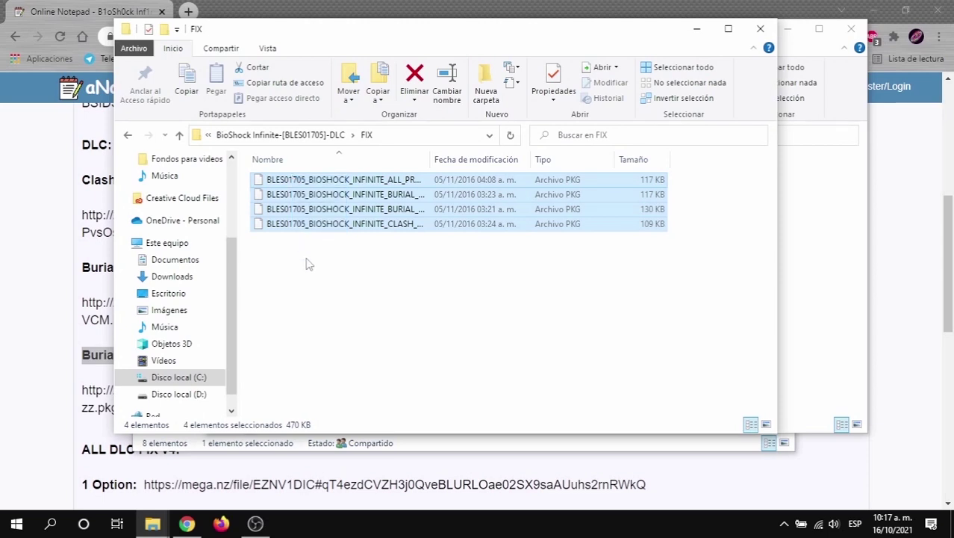
{"action": "key", "text": "ctrl+c"}
{"action": "key", "text": "alt"}
{"action": "key", "text": "alt+Tab"}
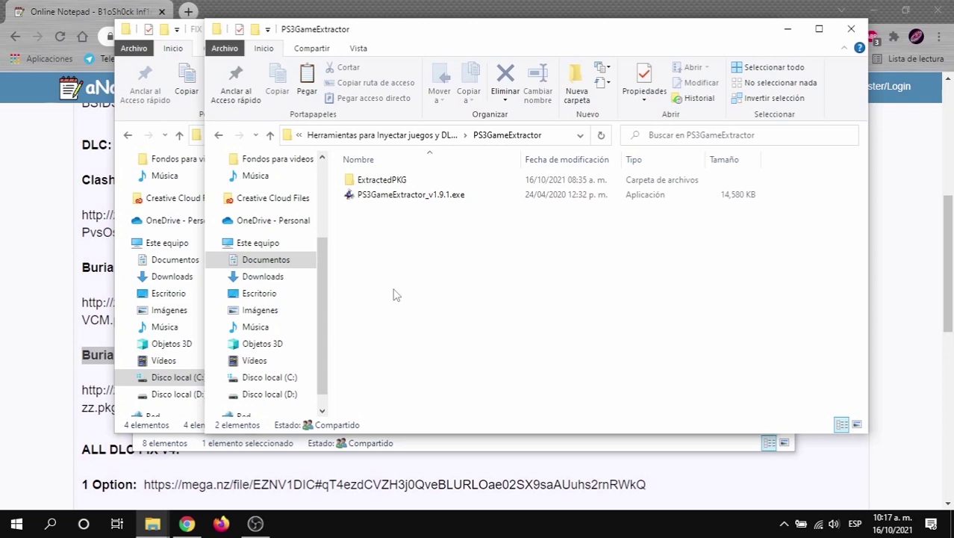
{"action": "key", "text": "ctrl+v"}
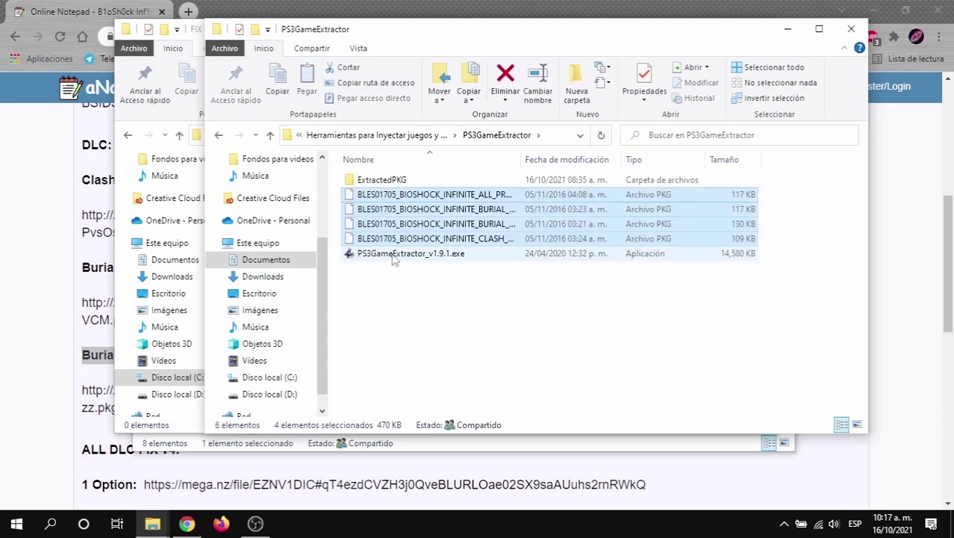
Launch PS3GameExtractor_v1.9.1.exe and start its Unpack PKG operation.
{"action": "left_click", "coordinate": [371, 300]}
{"action": "left_click", "coordinate": [397, 255]}
{"action": "double_click", "coordinate": [396, 255]}
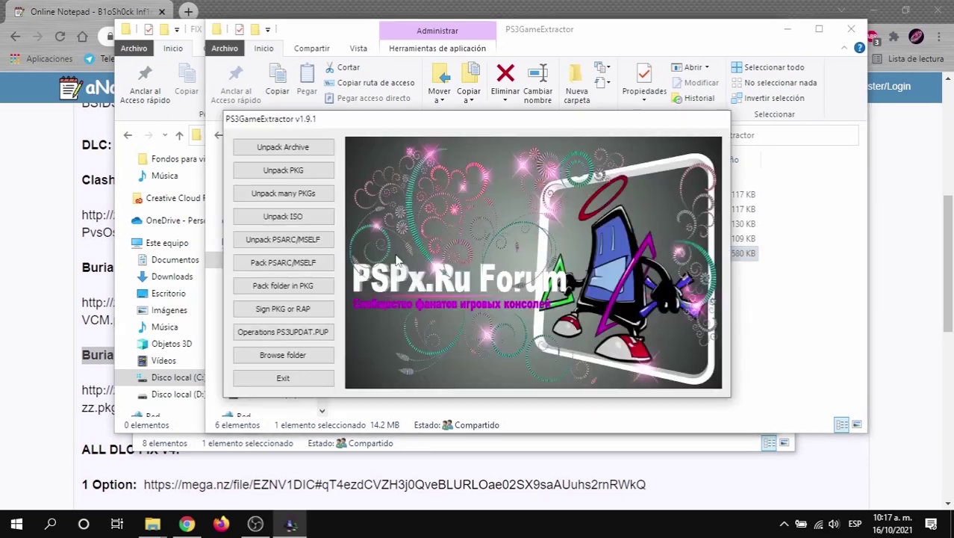
{"action": "left_click", "coordinate": [291, 172]}
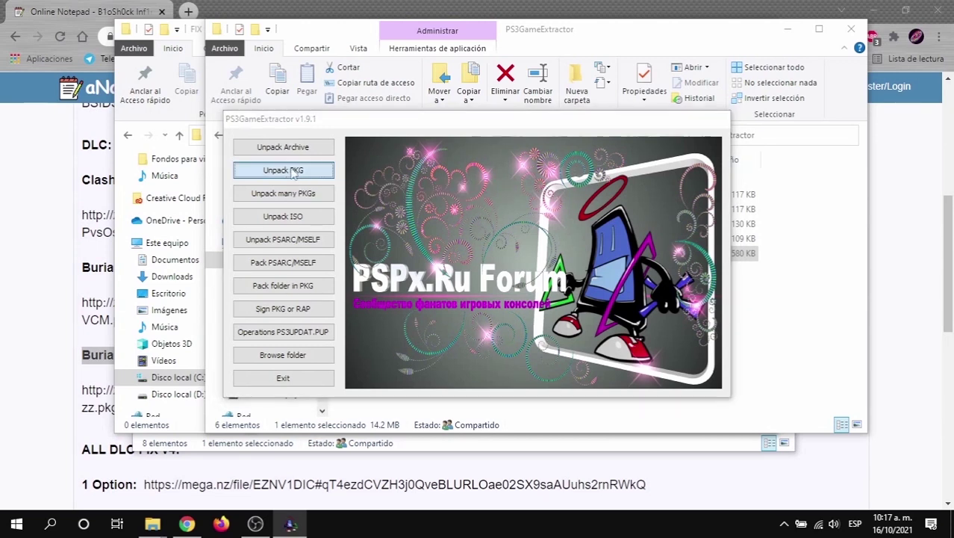
Return to the FIX folder window and open the DLC folder inside BioShock Infinite-[BLES01705]-DLC.
{"action": "key", "text": "alt+Tab"}
{"action": "key", "text": "alt+Tab"}
{"action": "key", "text": "alt+Tab"}
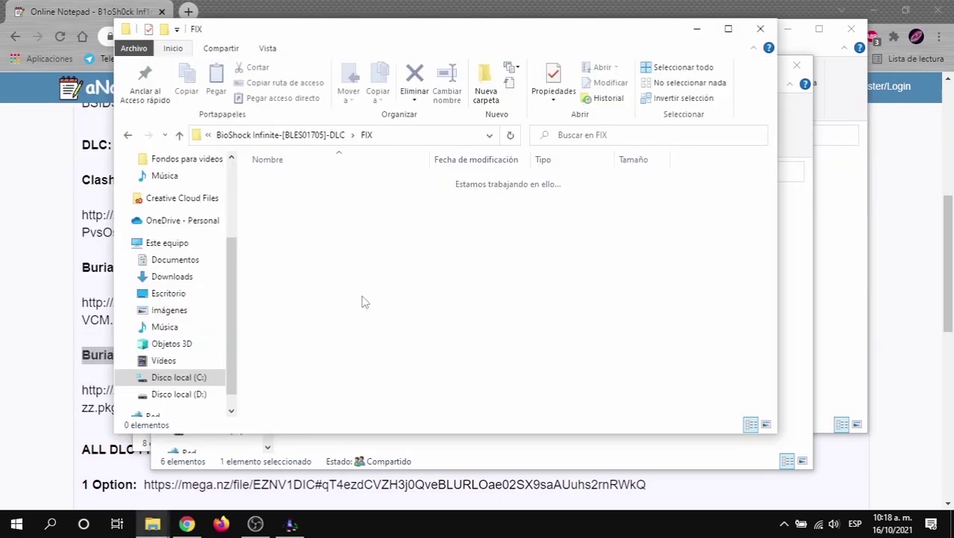
{"action": "left_click", "coordinate": [270, 135]}
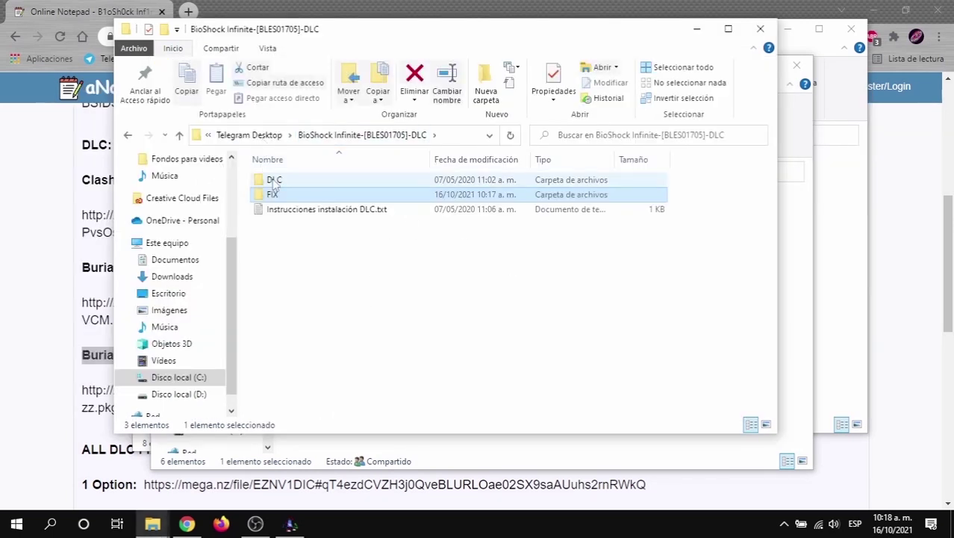
{"action": "double_click", "coordinate": [274, 180]}
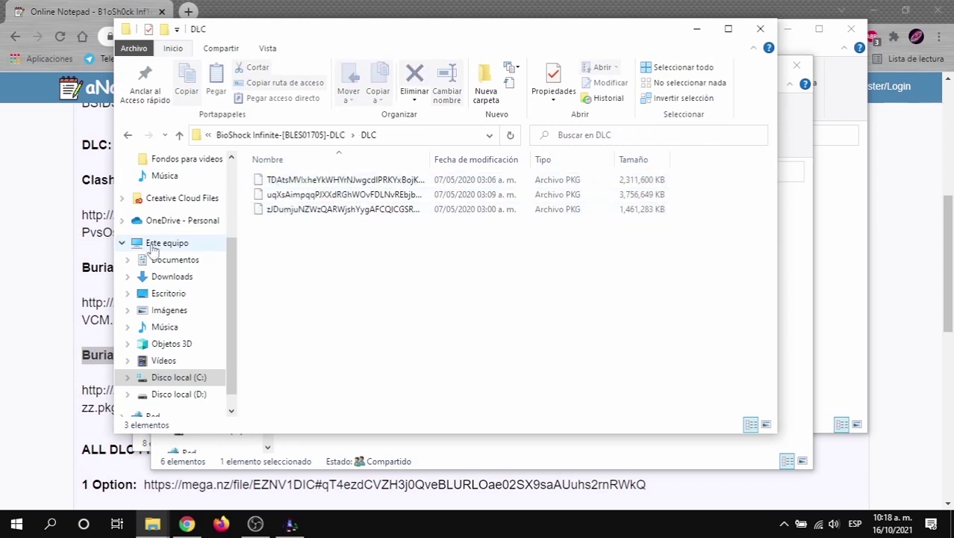
Match the DLC PKG names against the links on the aNotepad page in Chrome and copy the title "Clash in the Clouds".
{"action": "left_click", "coordinate": [25, 259]}
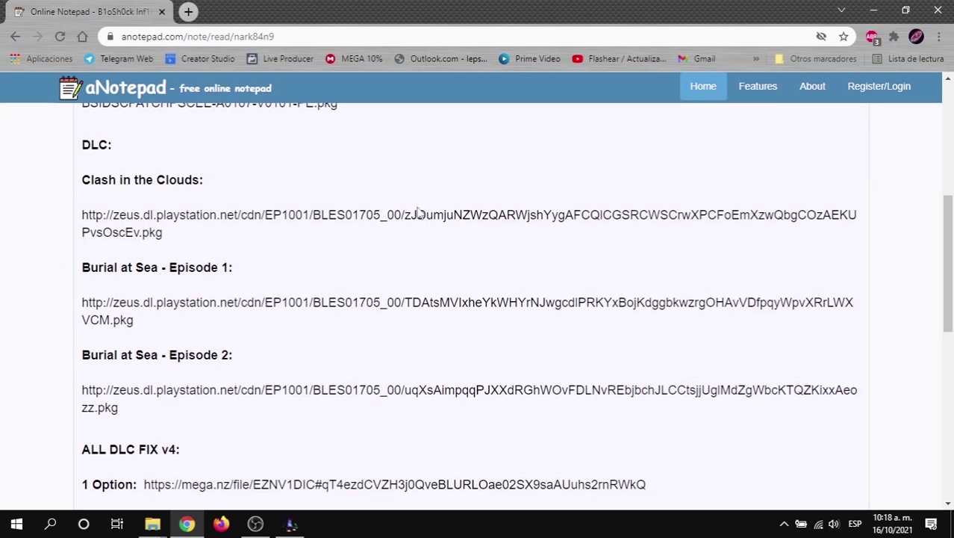
{"action": "key", "text": "alt+Tab"}
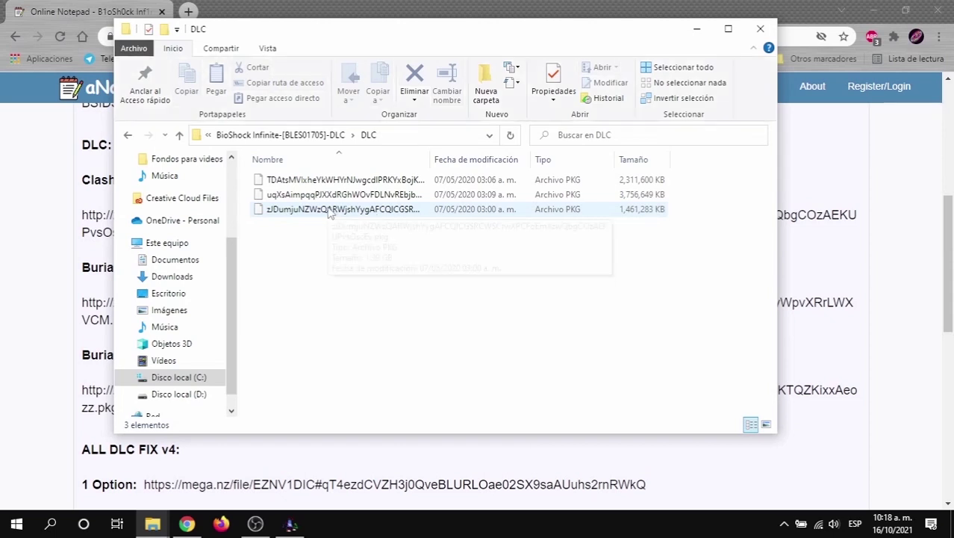
{"action": "key", "text": "alt+Tab"}
{"action": "left_click_drag", "start_coordinate": [84, 178], "coordinate": [200, 179]}
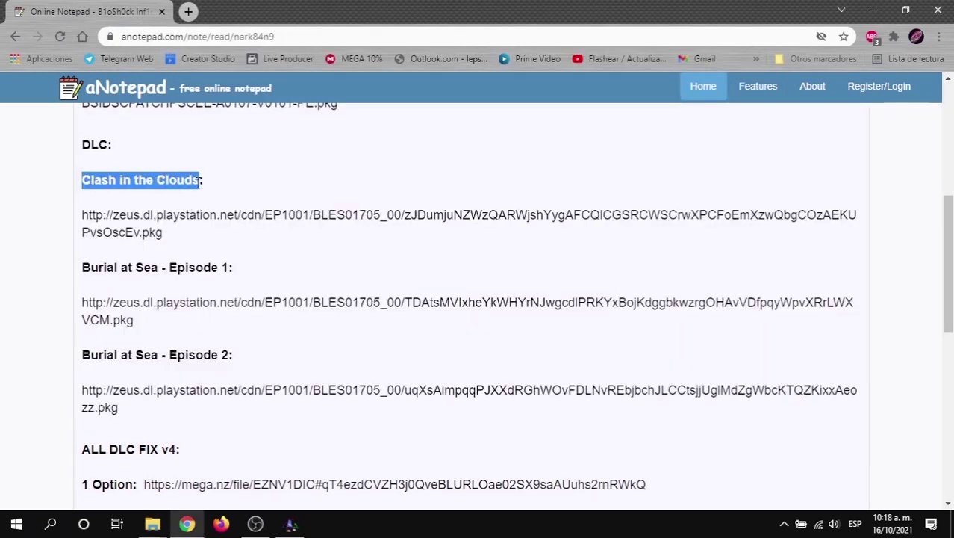
{"action": "key", "text": "alt+Tab"}
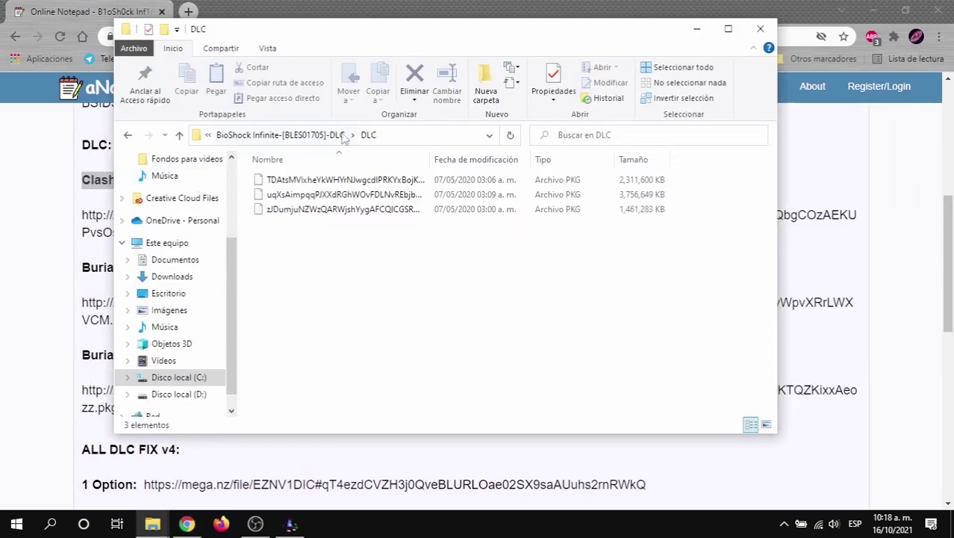
Rename the PKG file starting with zJDumjuNZWz in the DLC folder as "Parte 1 - Clash in the Clouds".
{"action": "left_click", "coordinate": [322, 210]}
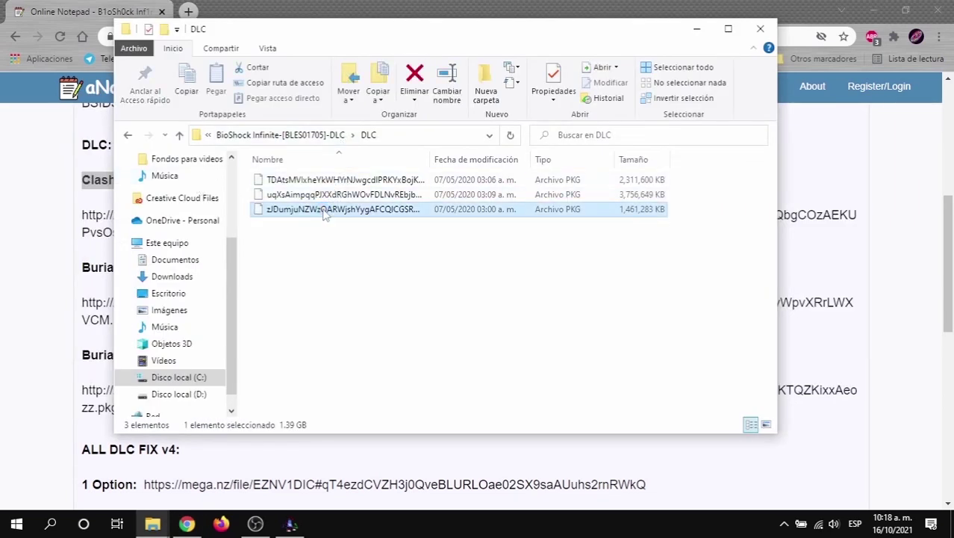
{"action": "key", "text": "alt+Tab"}
{"action": "key", "text": "alt+Tab"}
{"action": "left_click", "coordinate": [322, 212]}
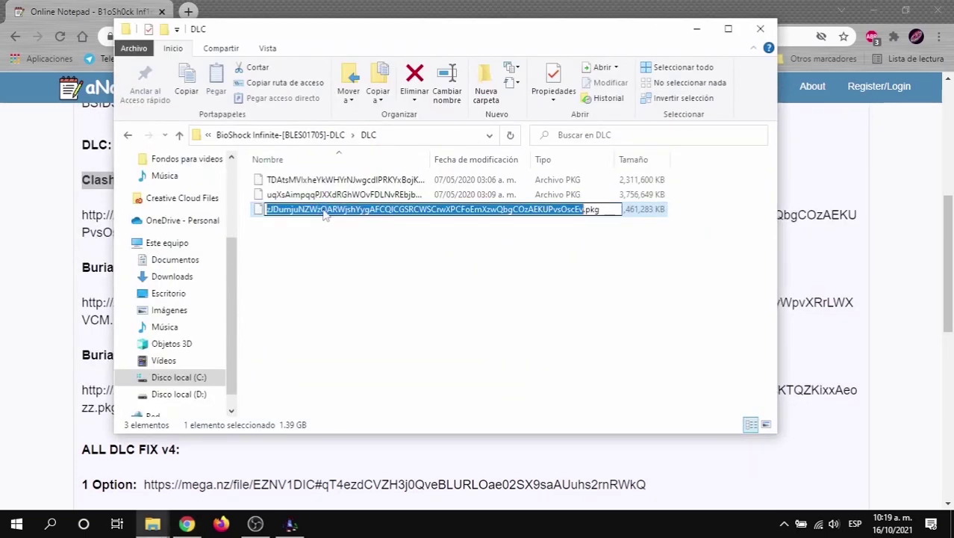
{"action": "type", "text": "Parte"}
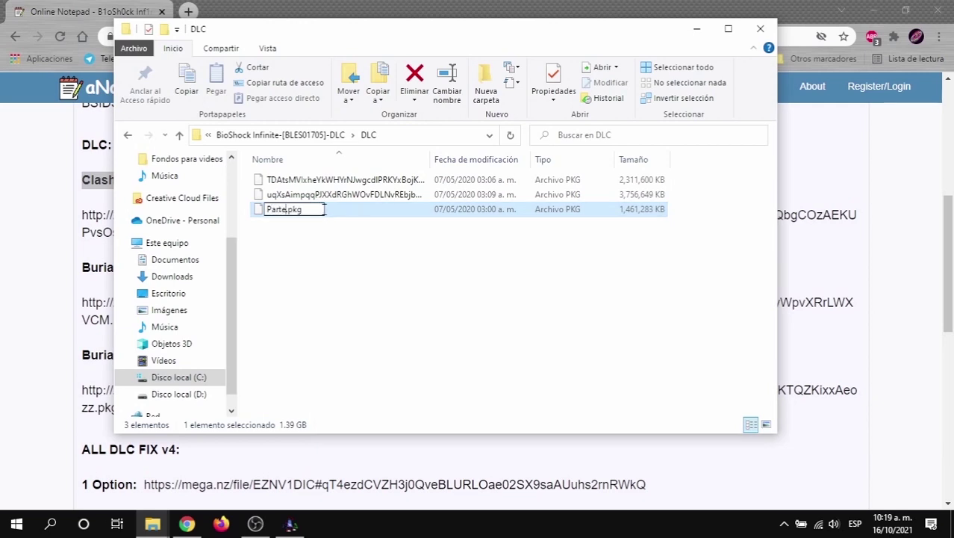
{"action": "type", "text": " 1 -"}
{"action": "key", "text": "ctrl+v"}
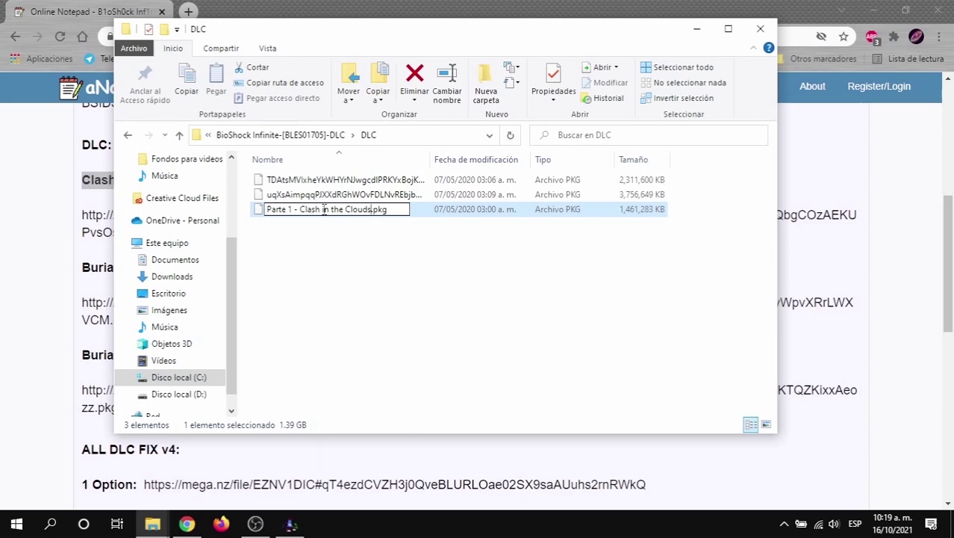
{"action": "key", "text": "Return"}
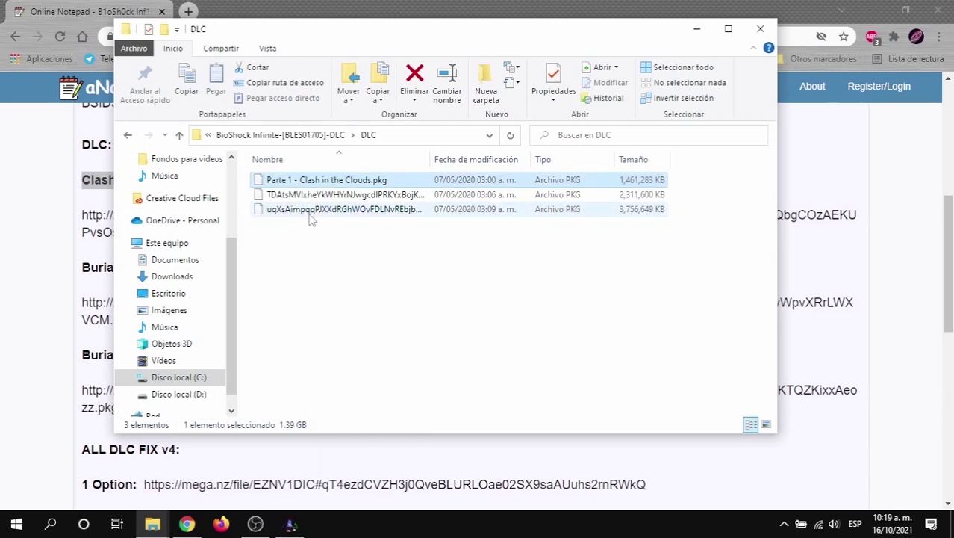
Rename the other two DLC PKG files as "Parte 2 - Burial at Sea - Episode 1" and "Parte 3 - Burial at Sea - Episode 2".
{"action": "key", "text": "Down"}
{"action": "key", "text": "F2"}
{"action": "type", "text": "Parte 2 - Burial at Sea - Episode 1"}
{"action": "key", "text": "Tab"}
{"action": "type", "text": "Parte 3 - Burial at Sea - Episode 2"}
{"action": "key", "text": "Return"}
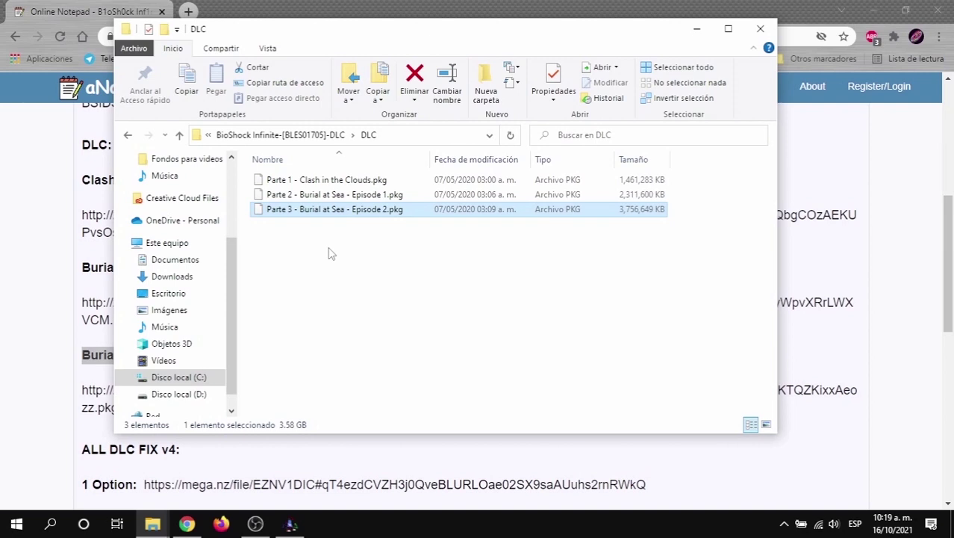
Move the three renamed Parte PKG files from the DLC folder into the PS3GameExtractor folder.
{"action": "left_click", "coordinate": [331, 254]}
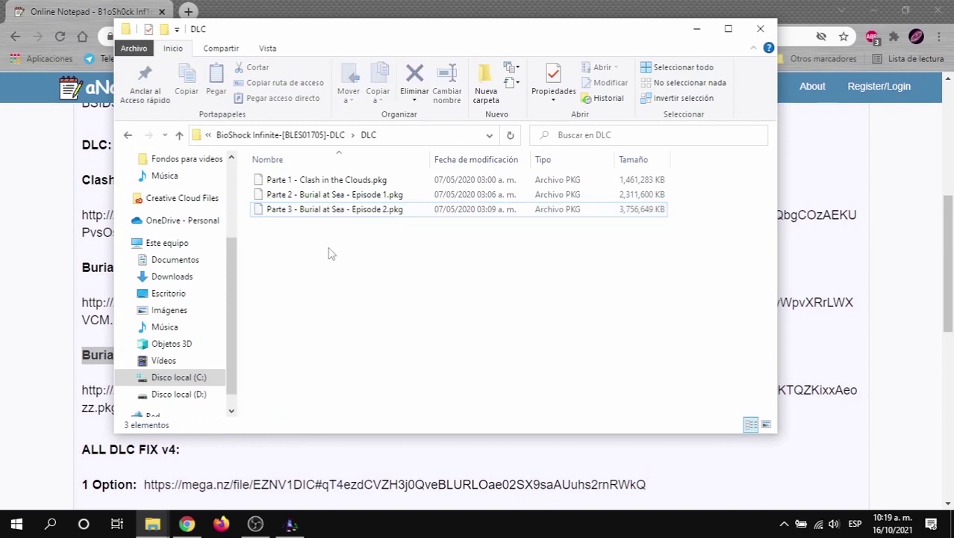
{"action": "key", "text": "ctrl+a"}
{"action": "key", "text": "ctrl+c"}
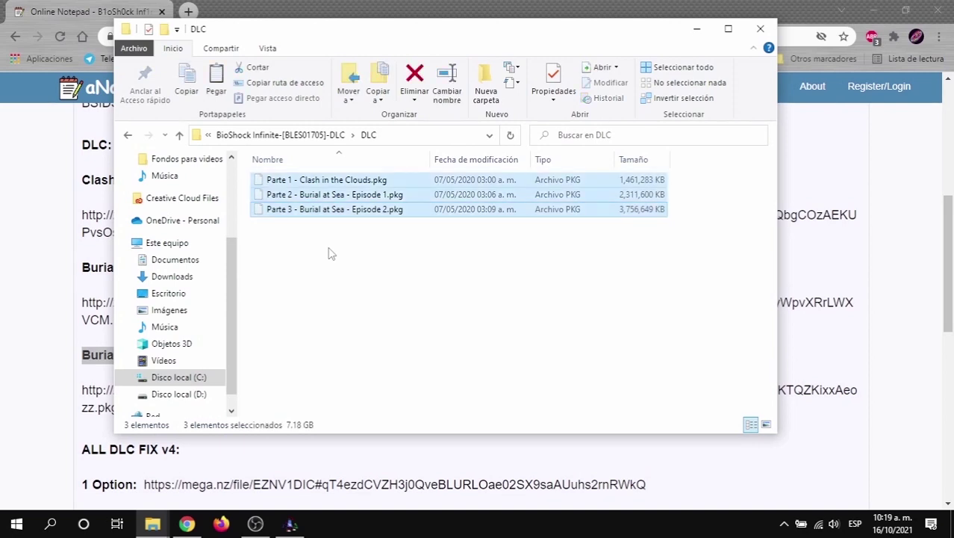
{"action": "key", "text": "alt+Tab"}
{"action": "key", "text": "alt+Tab"}
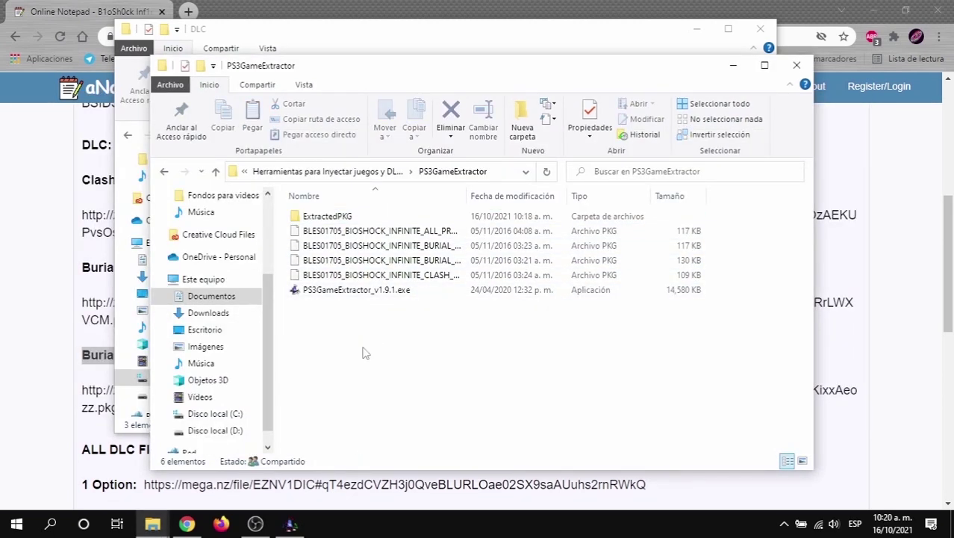
{"action": "key", "text": "ctrl+v"}
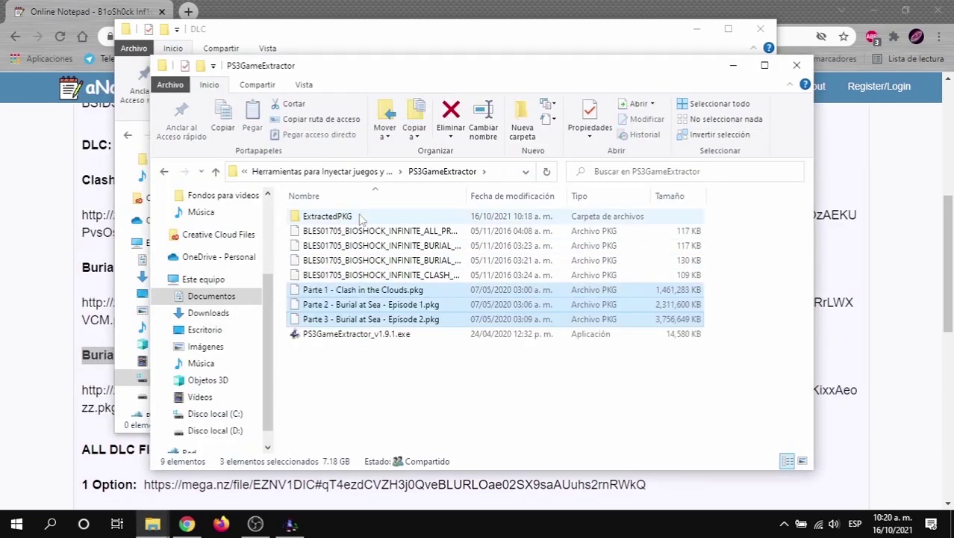
Rename the BLES01705_BIOSHOCK_INFINITE_CLASH fix PKG in the PS3GameExtractor folder as "Parte 4 - Fix 1".
{"action": "left_click", "coordinate": [335, 275]}
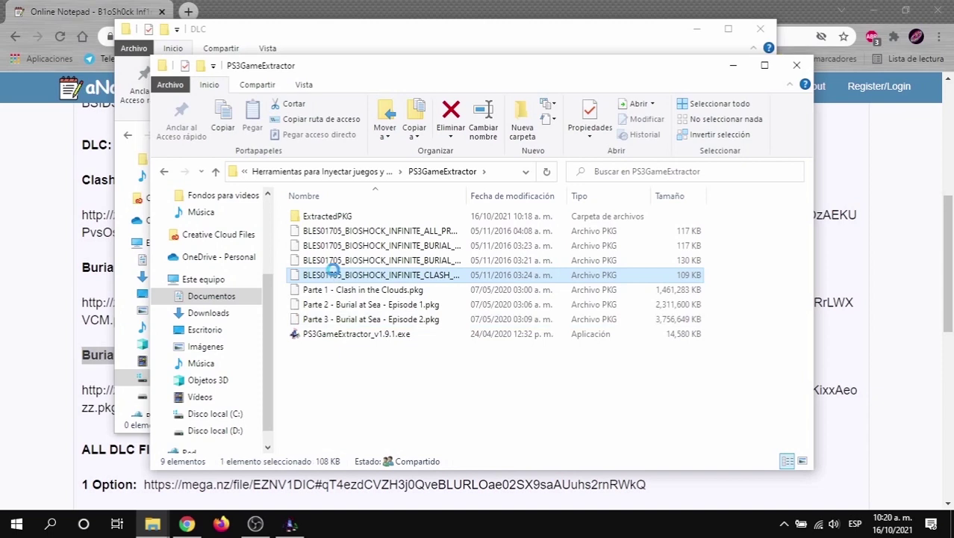
{"action": "left_click", "coordinate": [368, 277]}
{"action": "type", "text": "Parte "}
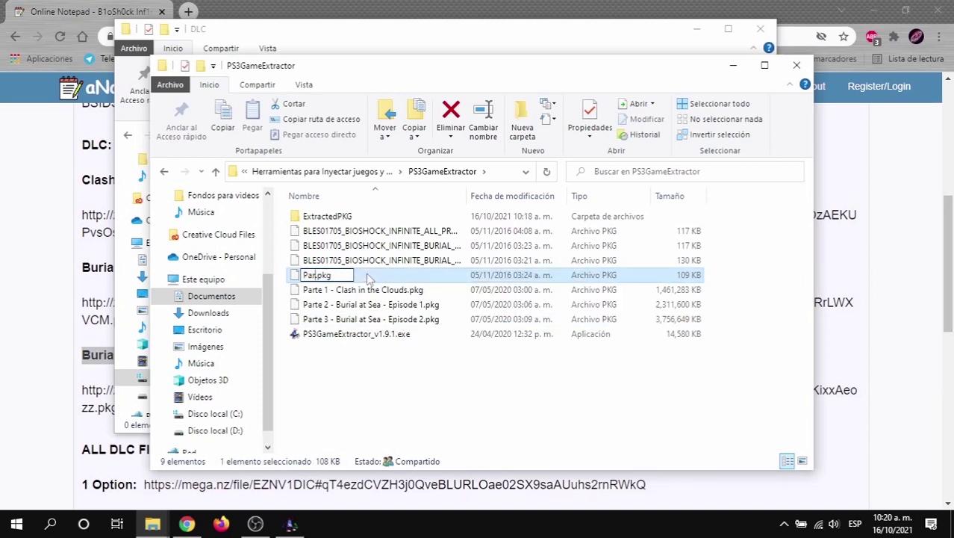
{"action": "type", "text": "4 -"}
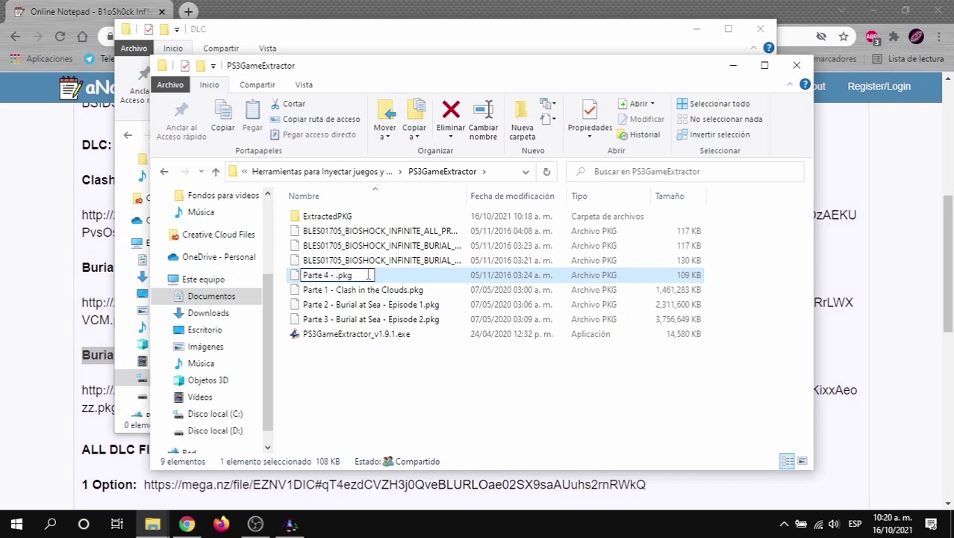
{"action": "type", "text": "Fix"}
{"action": "key", "text": "Return"}
Rename the two BURIAL fix PKGs as "Parte 5 - Fix 2" and "Parte 6 - Fix 3", and the ALL fix PKG as "Parte 7 - Fix 4".
{"action": "left_click", "coordinate": [362, 245]}
{"action": "key", "text": "F2"}
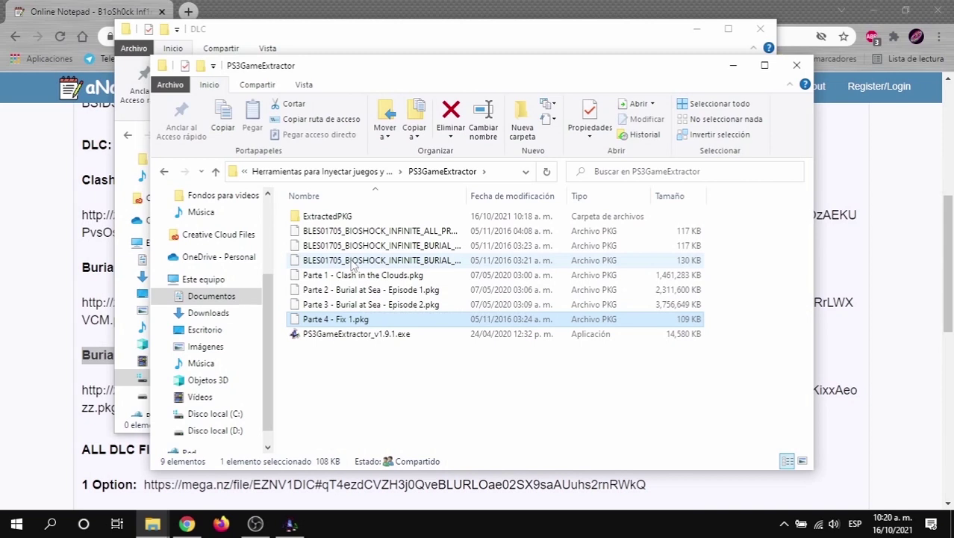
{"action": "type", "text": "Parte 5 - Fix 2"}
{"action": "key", "text": "Tab"}
{"action": "type", "text": "Parte 6 - Fix 3"}
{"action": "left_click", "coordinate": [358, 231]}
{"action": "type", "text": "Parte 7 - Fix 4"}
{"action": "key", "text": "Return"}
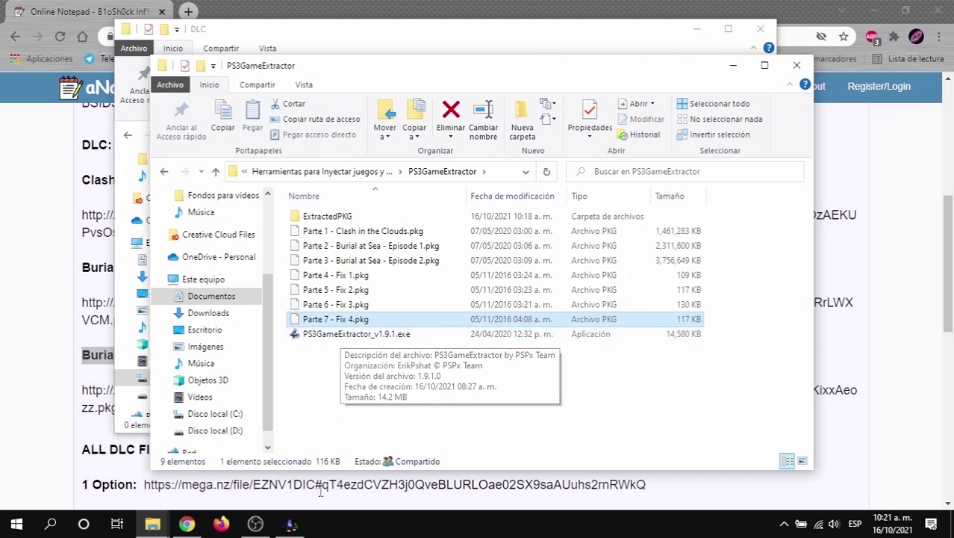
Unpack "Parte 1 - Clash in the Clouds.pkg" with the Unpack PKG function of PS3GameExtractor.
{"action": "left_click", "coordinate": [301, 526]}
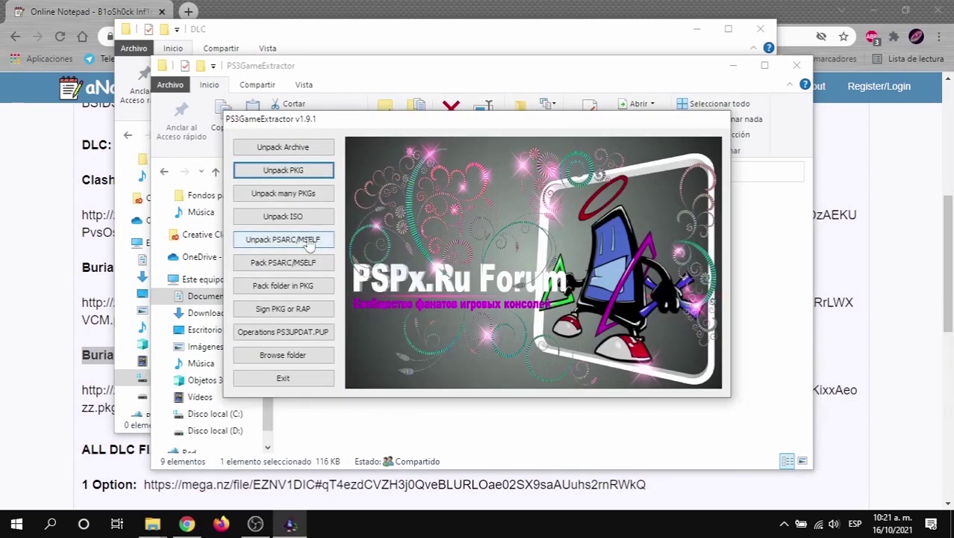
{"action": "left_click", "coordinate": [297, 177]}
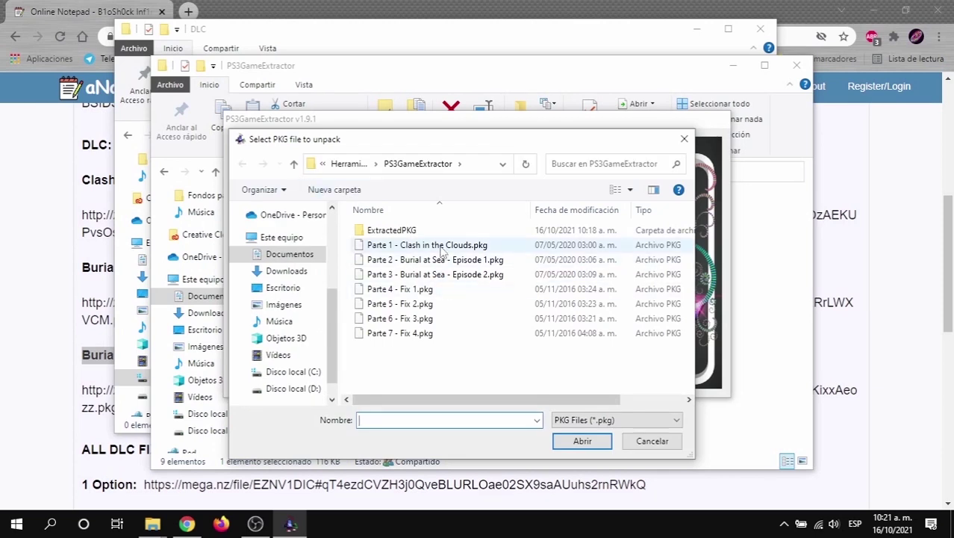
{"action": "left_click", "coordinate": [442, 252]}
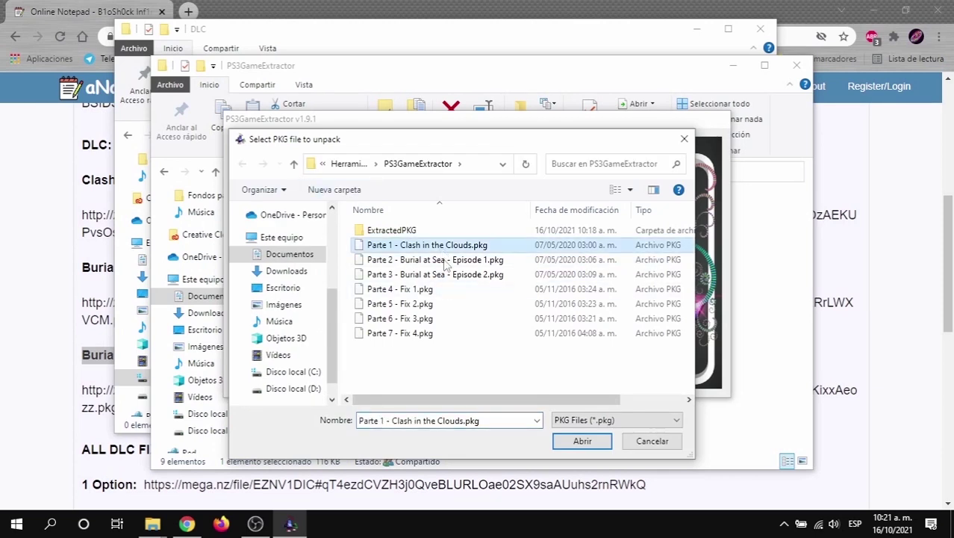
{"action": "left_click", "coordinate": [581, 442]}
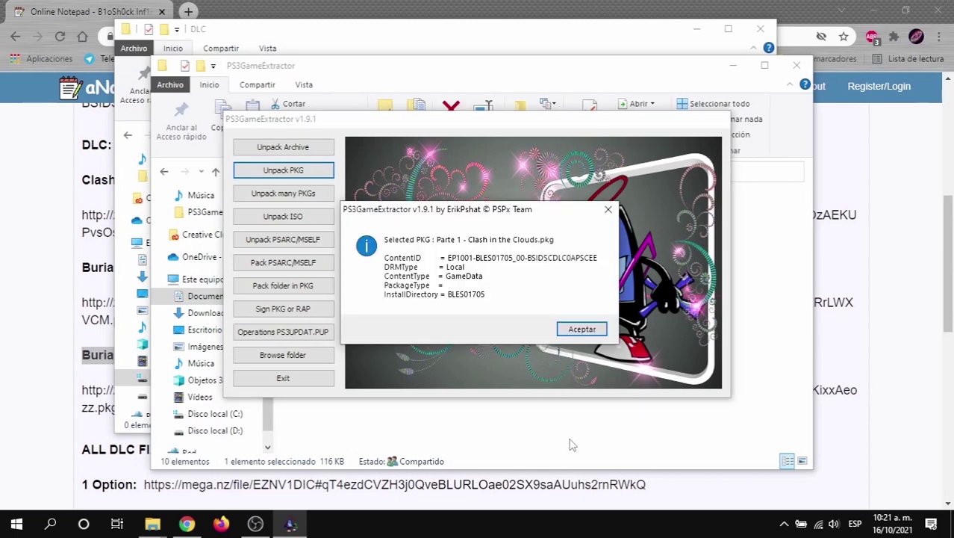
{"action": "left_click", "coordinate": [581, 329]}
{"action": "left_click", "coordinate": [545, 334]}
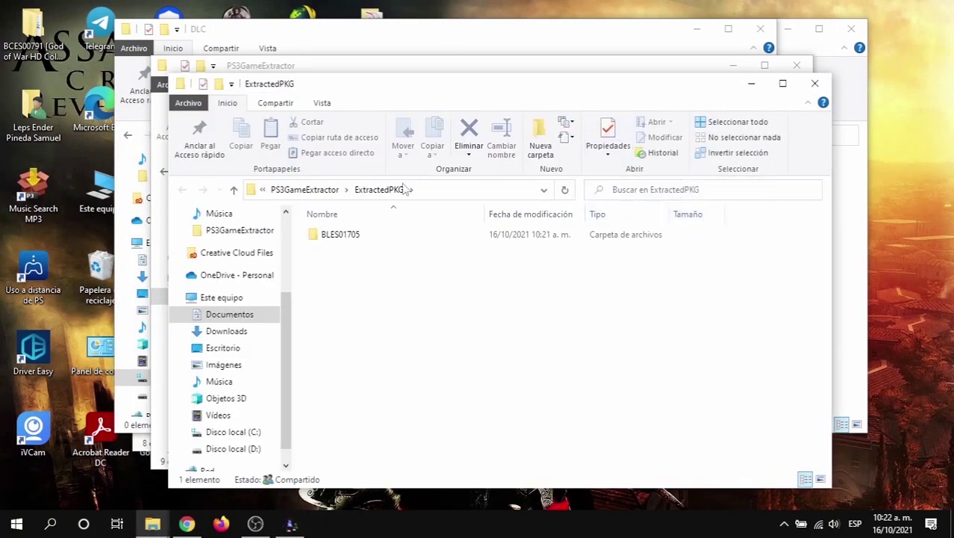
Move the extracted BLES01705 folder from ExtractedPKG into the game's "Parte 1 - Clash in the Clouds" folder and close the ExtractedPKG window.
{"action": "left_click", "coordinate": [340, 236]}
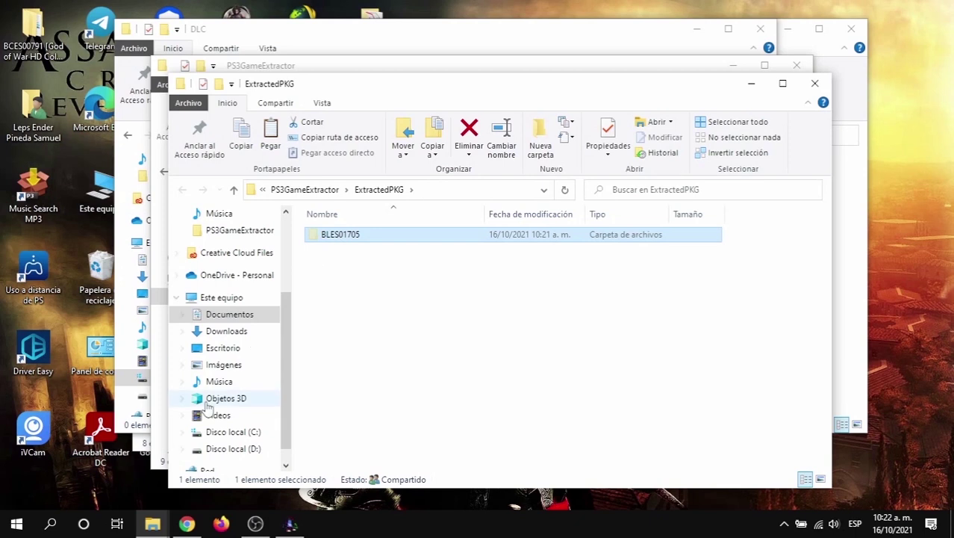
{"action": "left_click", "coordinate": [158, 525]}
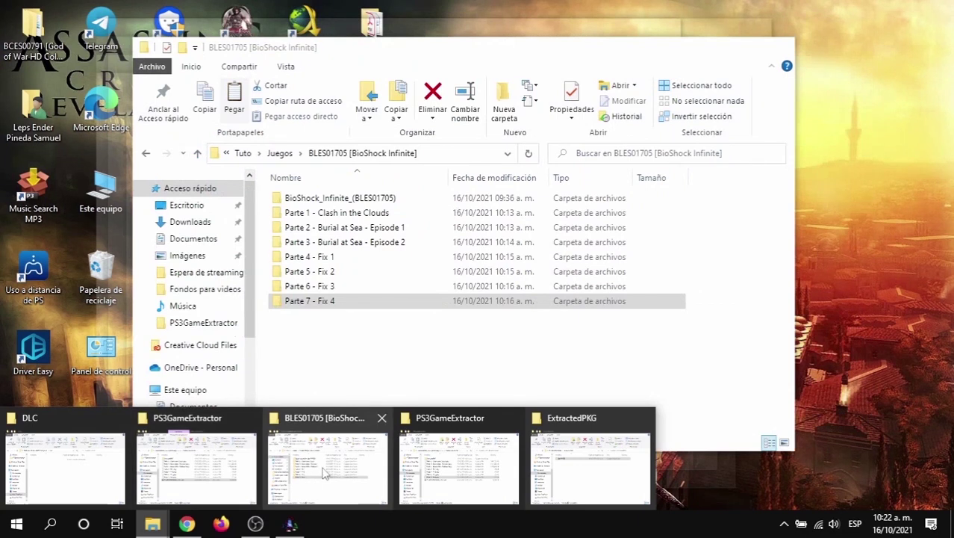
{"action": "left_click", "coordinate": [324, 473]}
{"action": "left_click", "coordinate": [351, 214]}
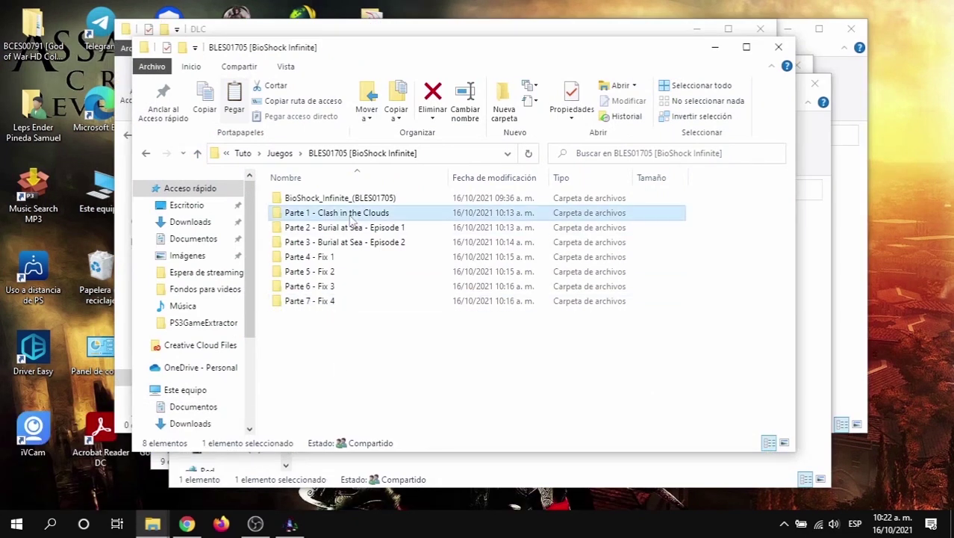
{"action": "double_click", "coordinate": [351, 214]}
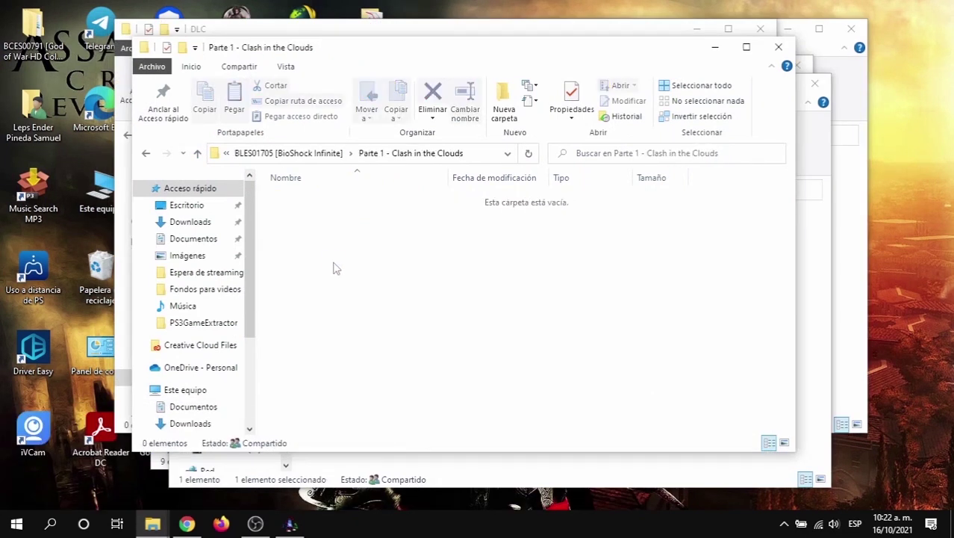
{"action": "key", "text": "ctrl+v"}
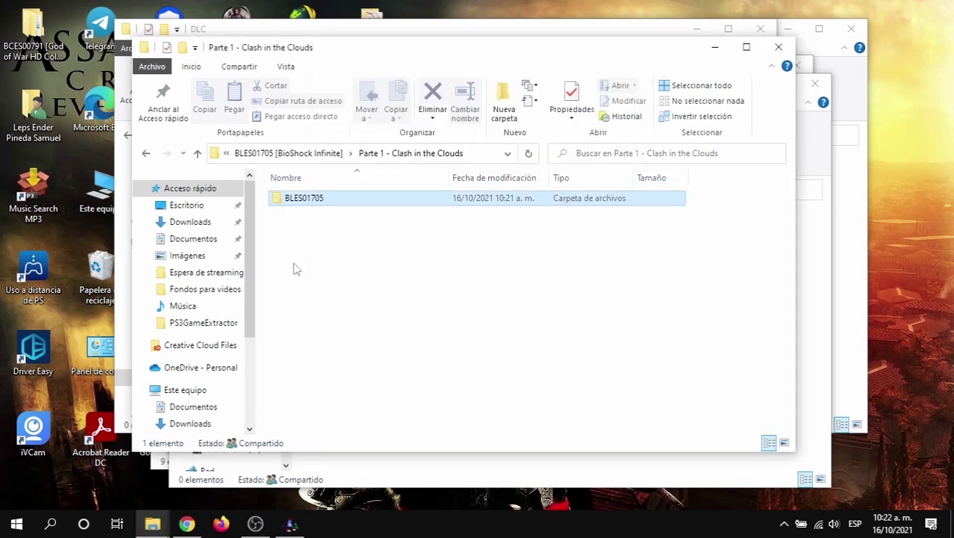
{"action": "left_click", "coordinate": [147, 155]}
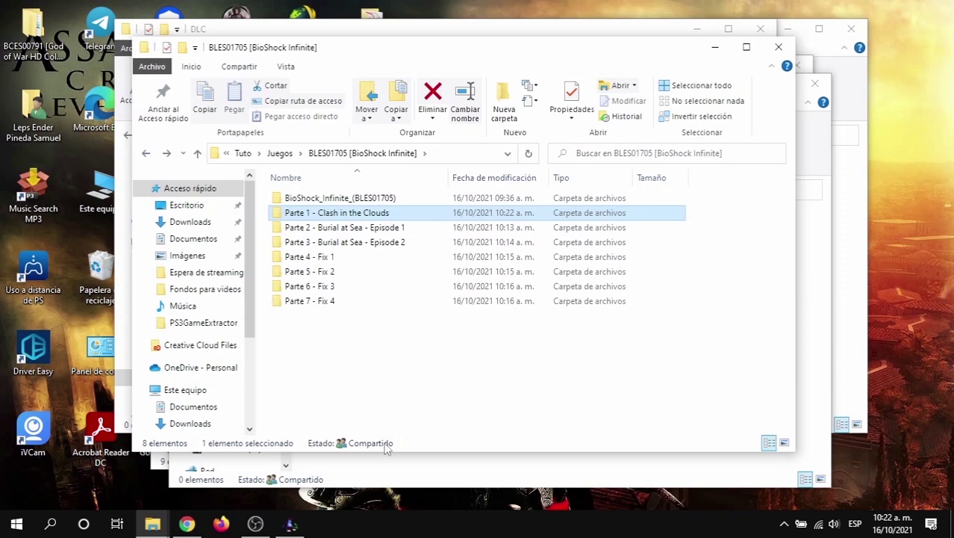
{"action": "left_click", "coordinate": [155, 523]}
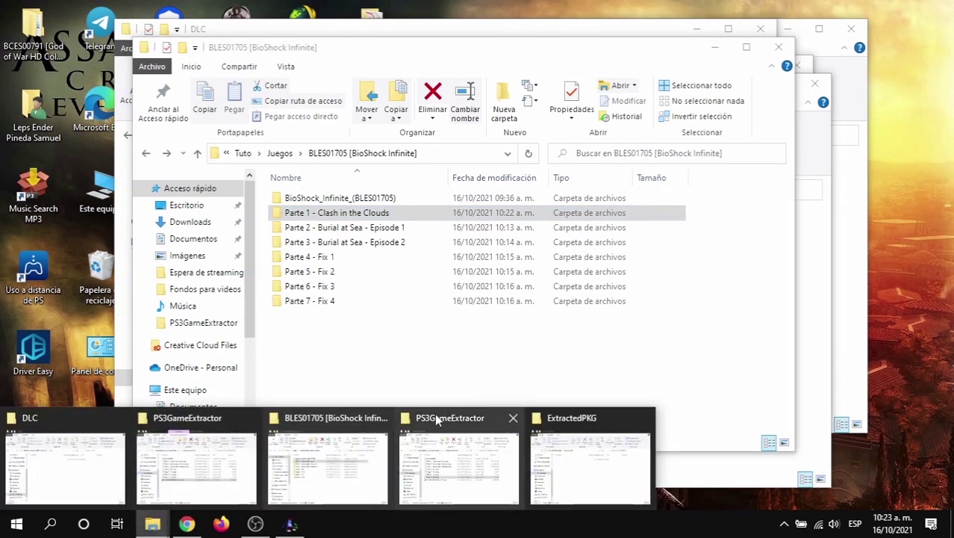
{"action": "left_click", "coordinate": [643, 421]}
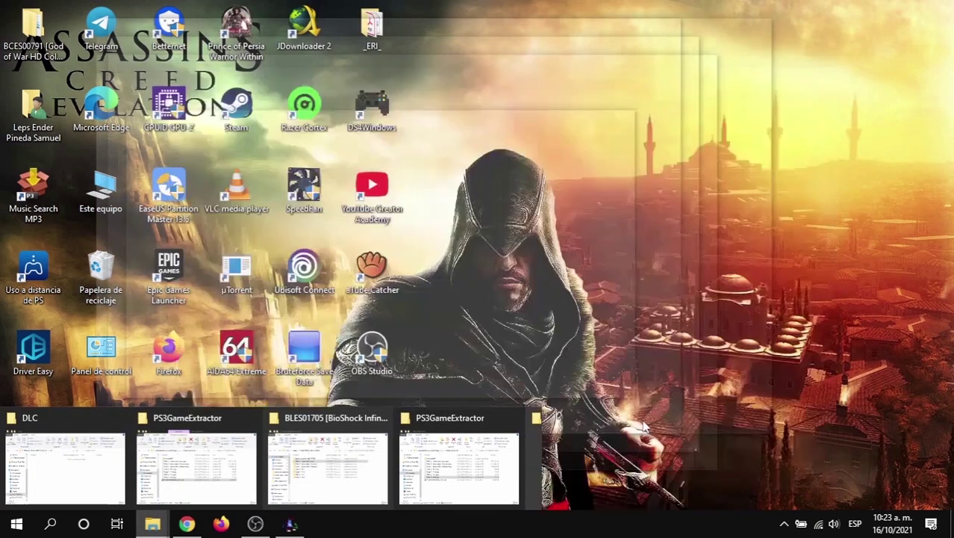
Unpack "Parte 2 - Burial at Sea - Episode 1.pkg" with PS3GameExtractor into the ExtractedPKG\BLES01705 folder.
{"action": "left_click", "coordinate": [422, 476]}
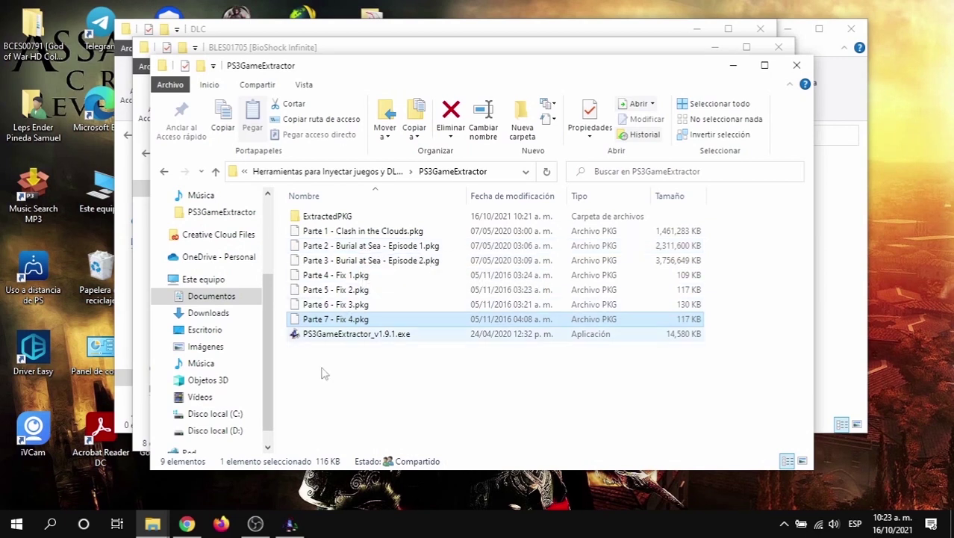
{"action": "left_click", "coordinate": [292, 525]}
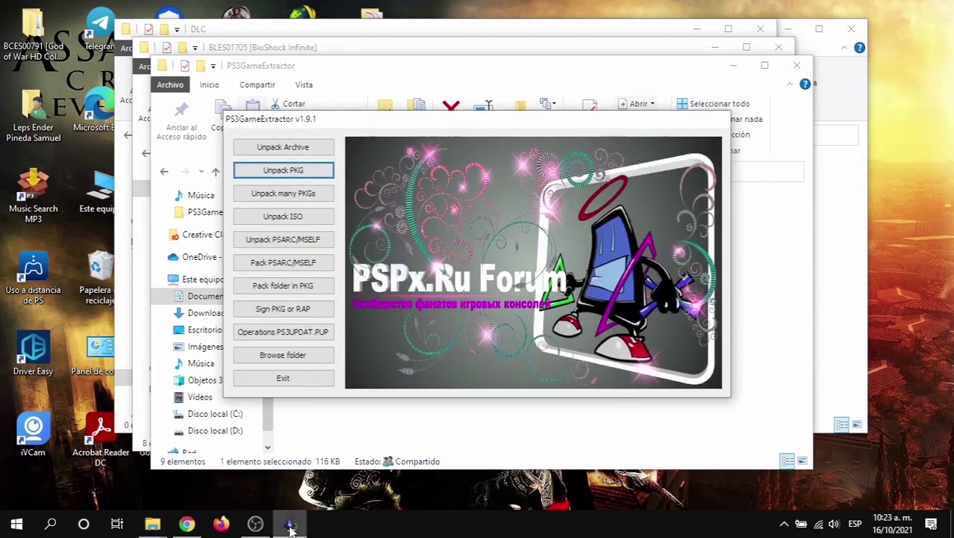
{"action": "left_click", "coordinate": [318, 172]}
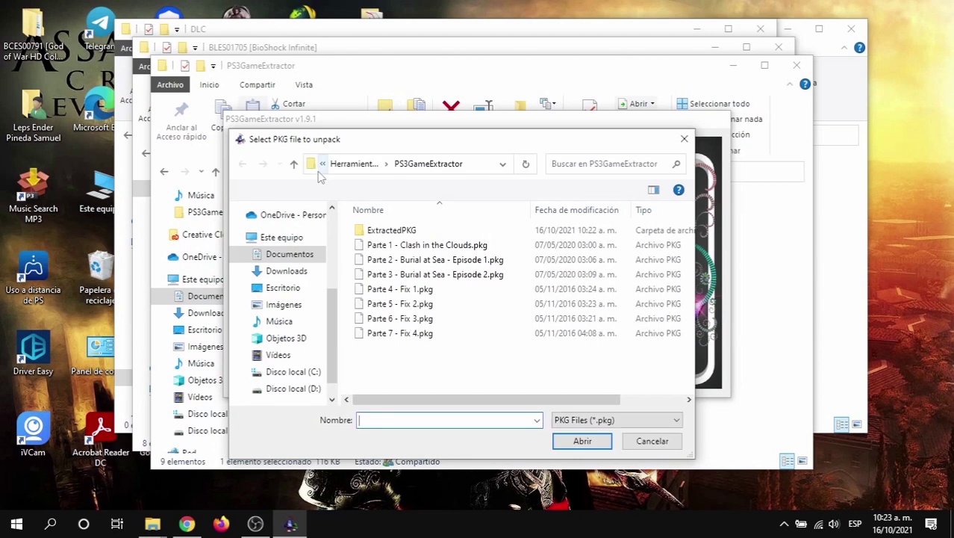
{"action": "left_click", "coordinate": [405, 264]}
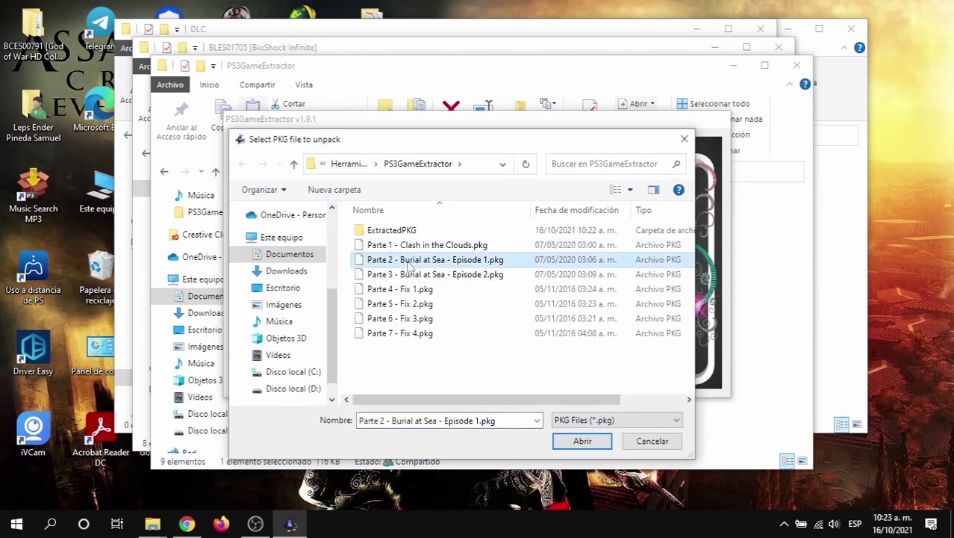
{"action": "left_click", "coordinate": [572, 443]}
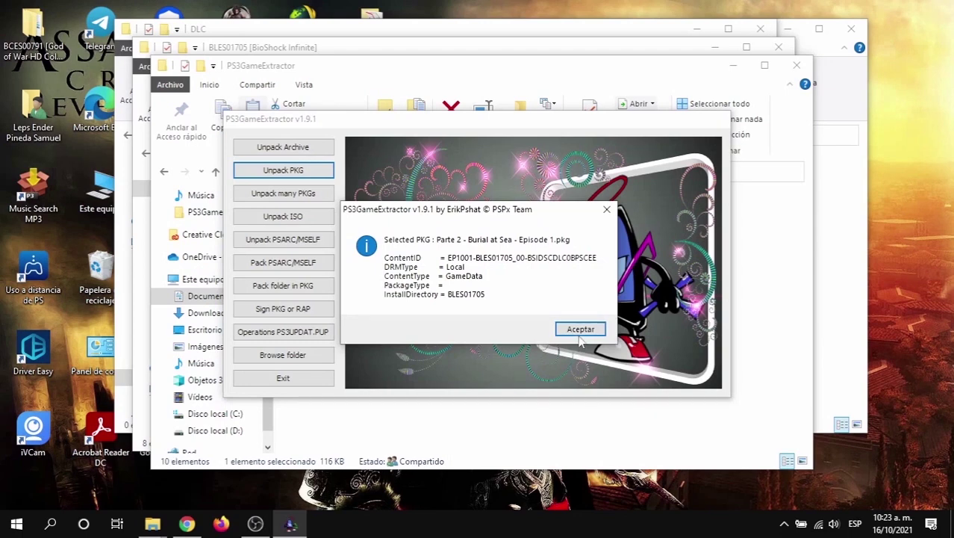
{"action": "left_click", "coordinate": [580, 329]}
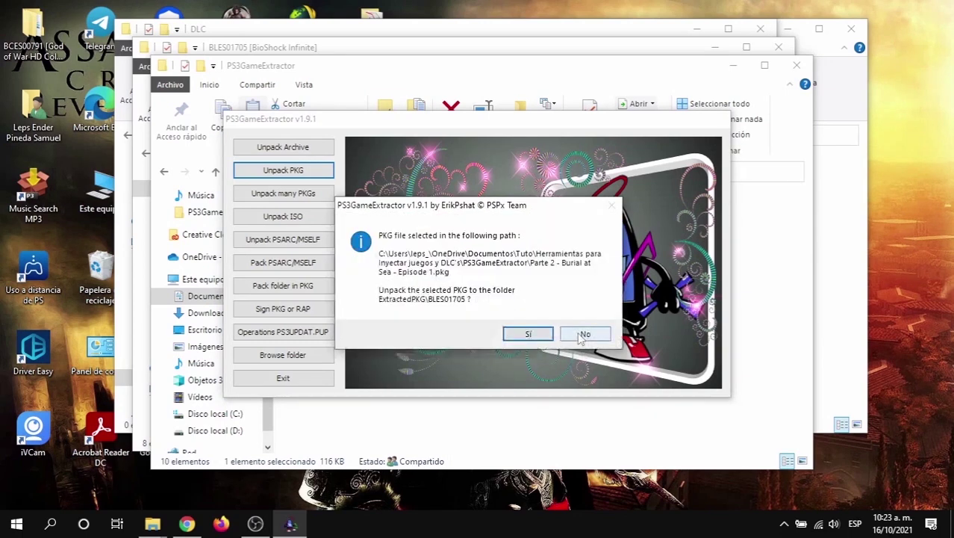
{"action": "left_click", "coordinate": [539, 334]}
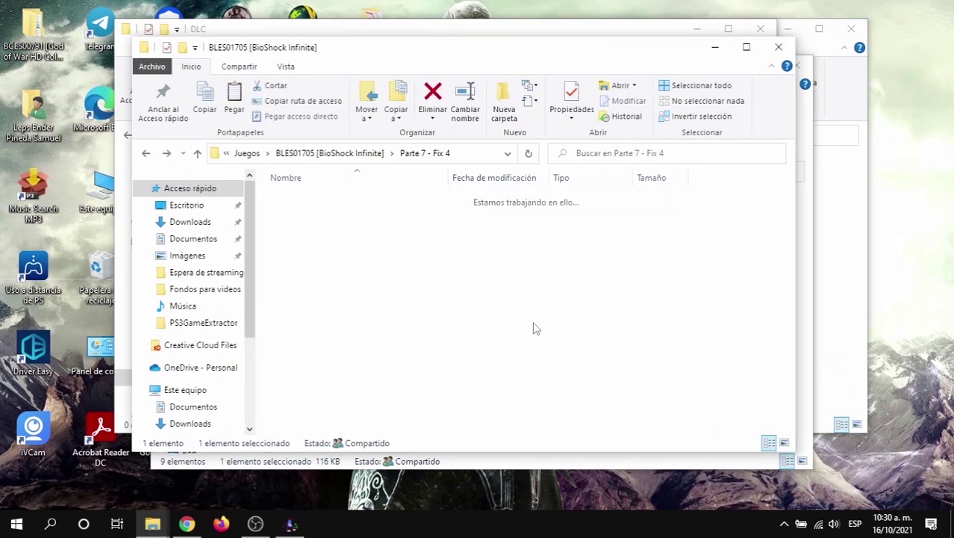
Go up from "Parte 7 - Fix 4" to the BLES01705 [BioShock Infinite] folder and exit PS3GameExtractor.
{"action": "key", "text": "alt+Up"}
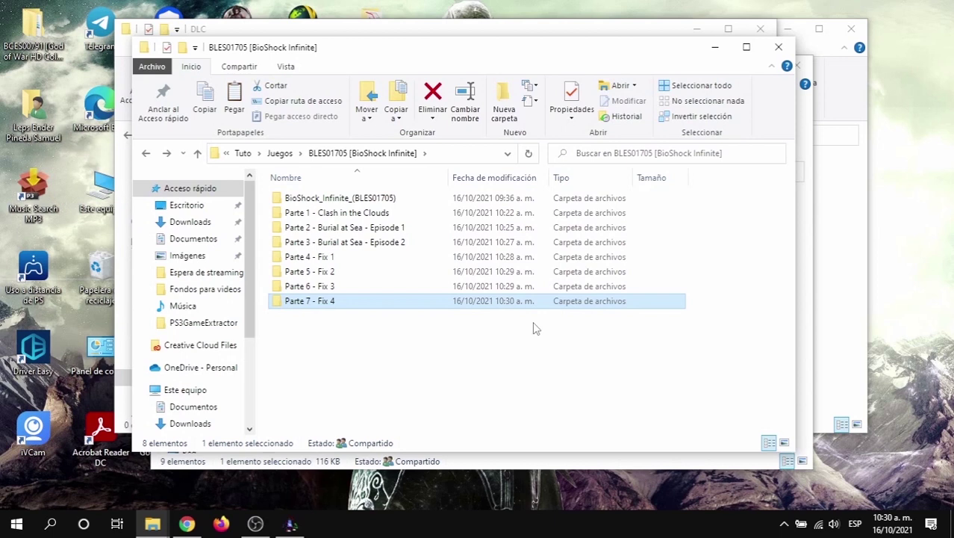
{"action": "key", "text": "alt+Tab"}
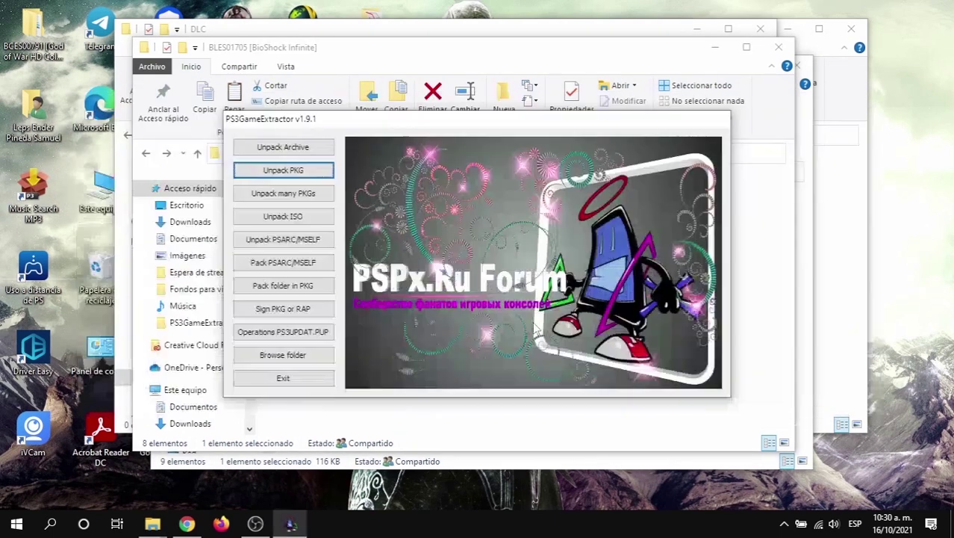
{"action": "left_click", "coordinate": [320, 379]}
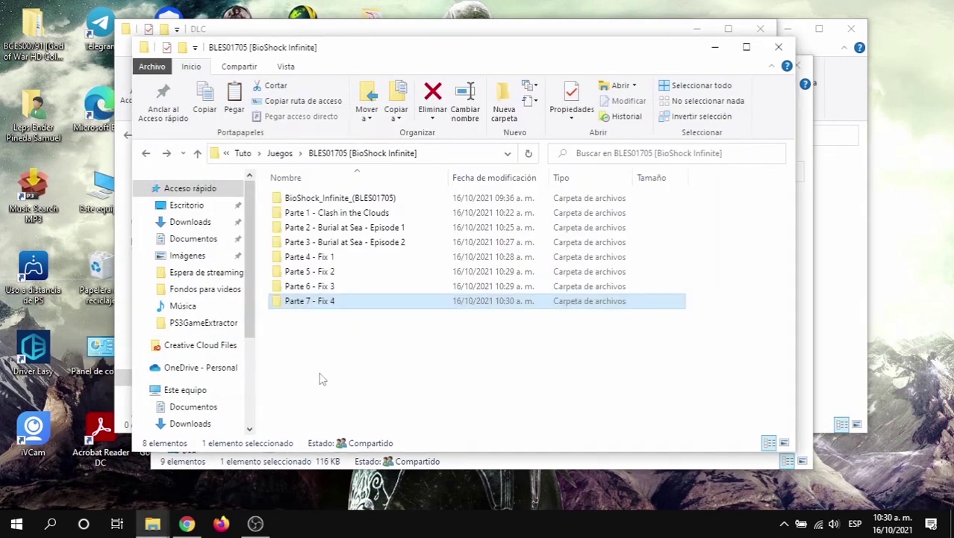
Remove the Parte 1, Parte 2 and Parte 3 DLC PKG files from the PS3GameExtractor folder.
{"action": "key", "text": "alt+Tab"}
{"action": "key", "text": "Tab"}
{"action": "key", "text": "Tab"}
{"action": "key", "text": "Tab"}
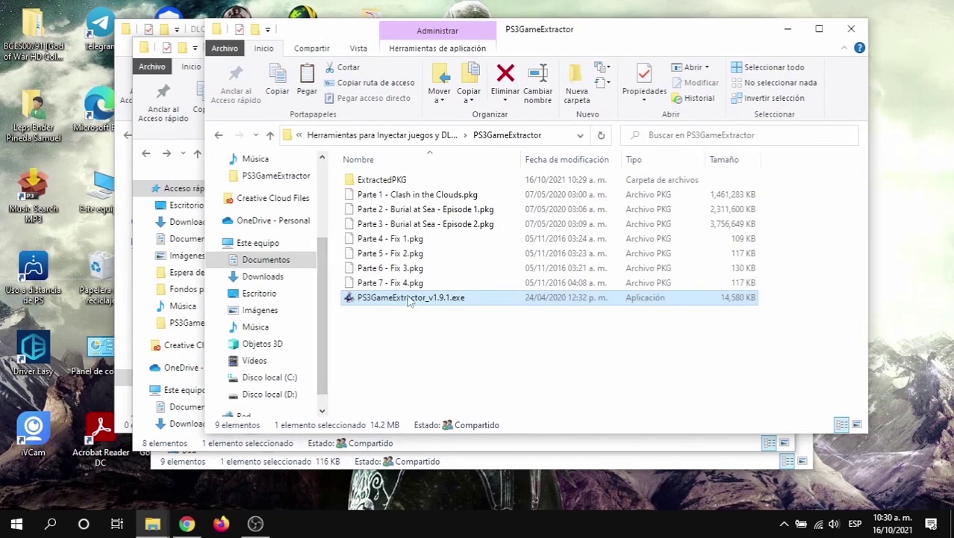
{"action": "left_click", "coordinate": [404, 197]}
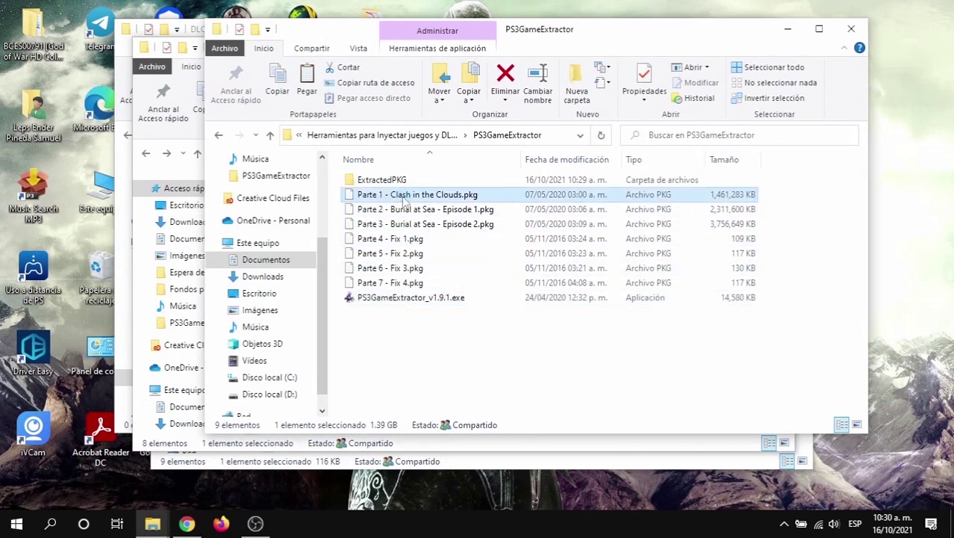
{"action": "key", "text": "shift+Down"}
{"action": "key", "text": "shift+Down"}
{"action": "key", "text": "Delete"}
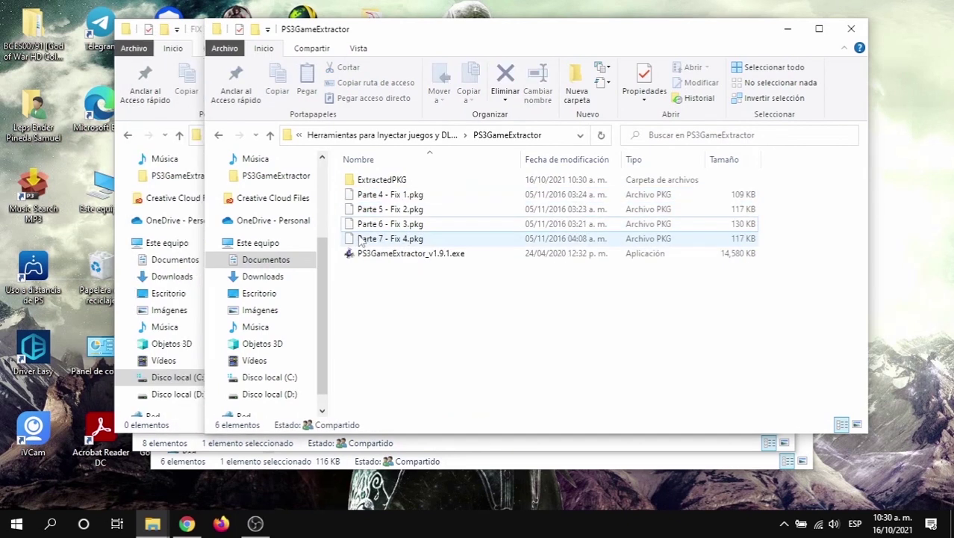
Remove the four Fix PKG files, Parte 4 to Parte 7, from the PS3GameExtractor folder and close the Telegram Desktop folder window.
{"action": "key", "text": "Down"}
{"action": "key", "text": "Down"}
{"action": "key", "text": "Up"}
{"action": "key", "text": "Up"}
{"action": "key", "text": "shift+Down"}
{"action": "key", "text": "shift+Down"}
{"action": "key", "text": "shift+Down"}
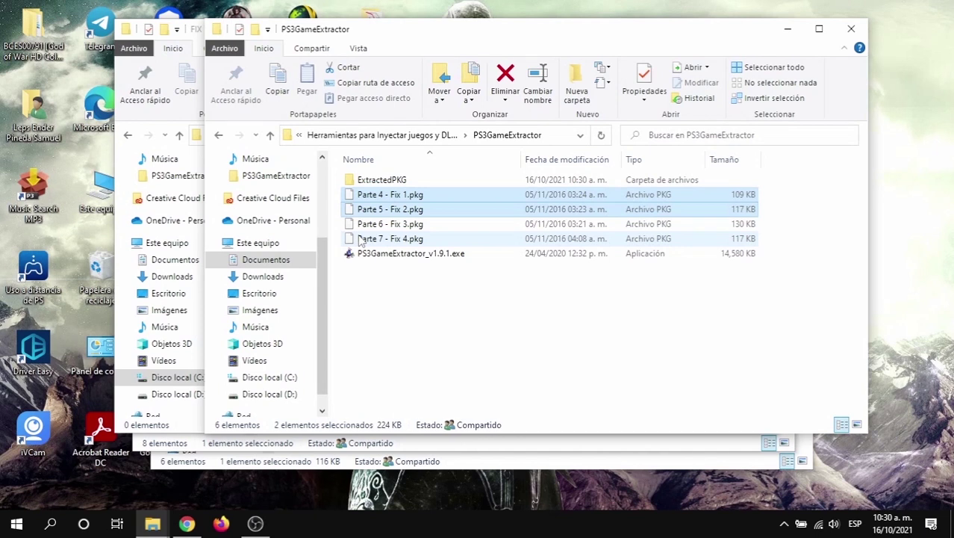
{"action": "key", "text": "alt+Tab"}
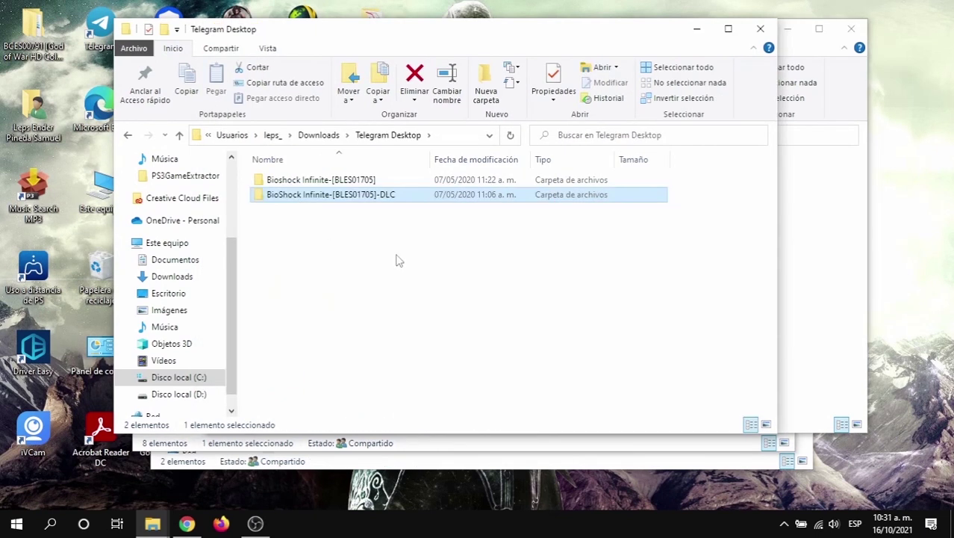
{"action": "left_click", "coordinate": [760, 28]}
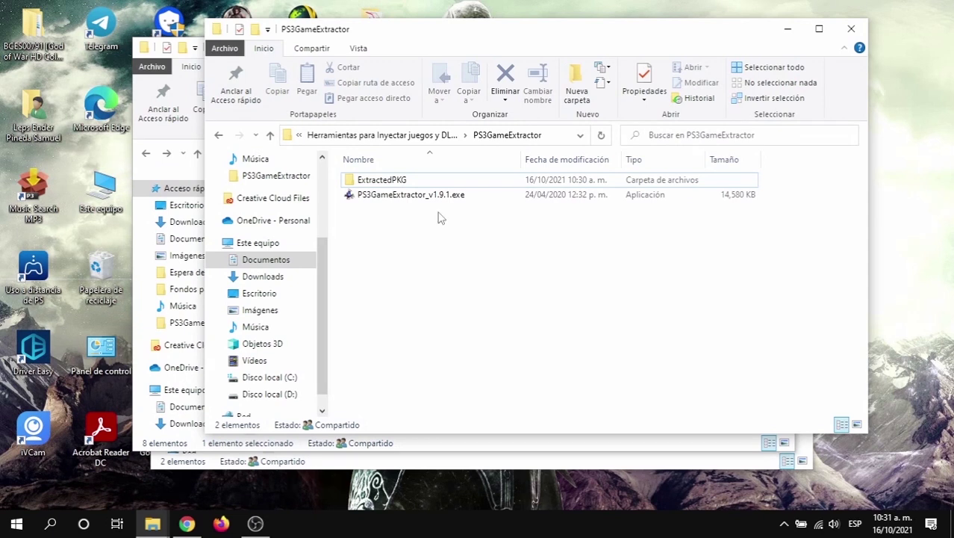
{"action": "left_click", "coordinate": [152, 522]}
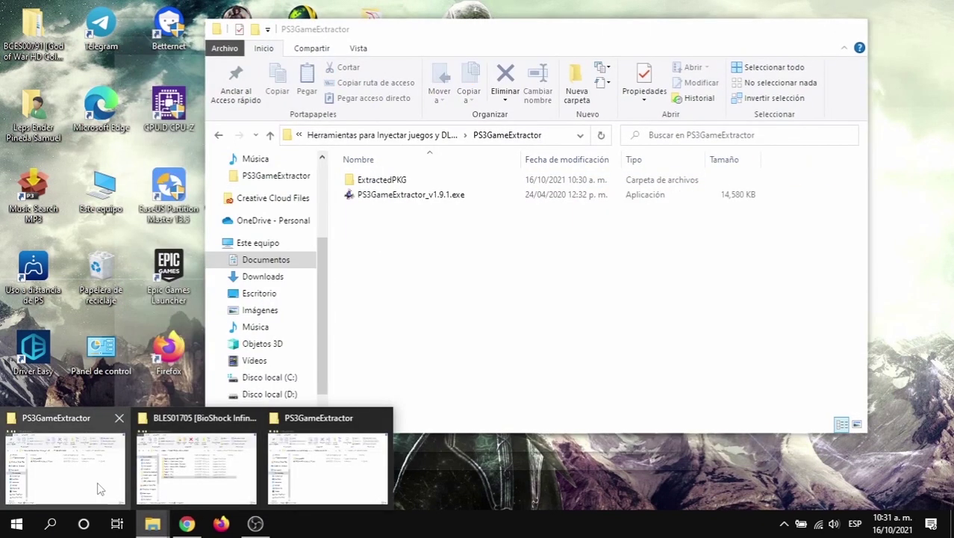
Close the duplicate PS3GameExtractor folder window and open the ps3xport_tool_v1.1 folder in "Herramientas para Inyectar juegos y DLC's" in the remaining one.
{"action": "left_click", "coordinate": [119, 422]}
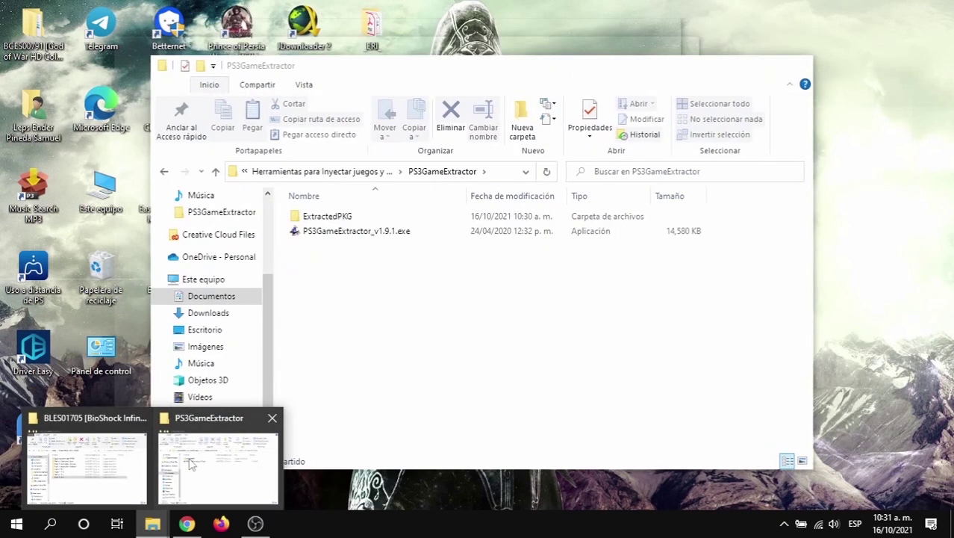
{"action": "left_click", "coordinate": [246, 443]}
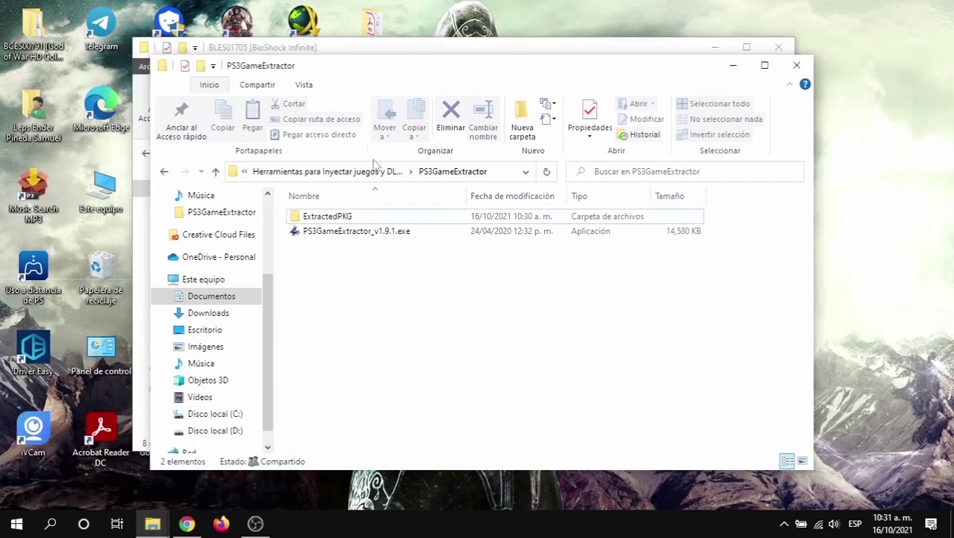
{"action": "left_click", "coordinate": [354, 172]}
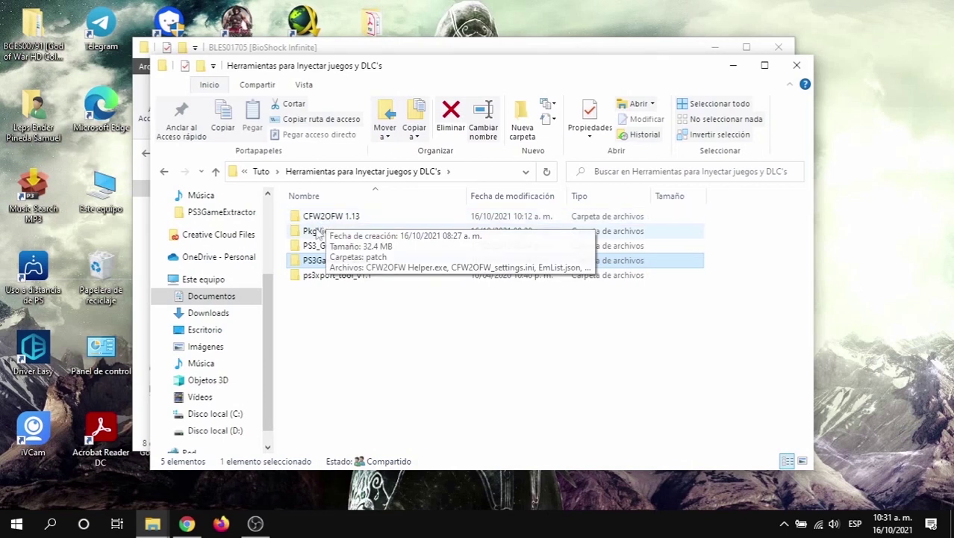
{"action": "double_click", "coordinate": [323, 277]}
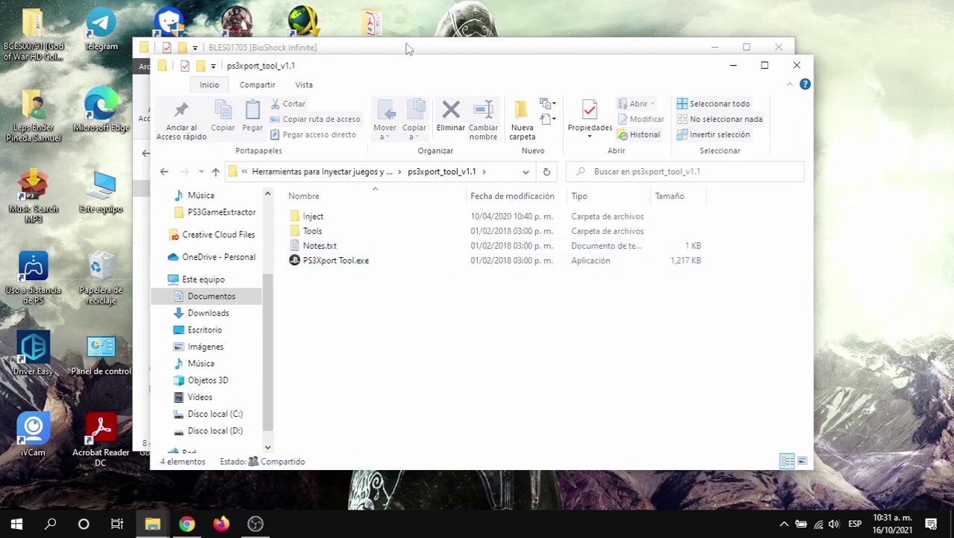
Copy the BLES01705 and NPEB01705 folders from the BioShock_Infinite_(BLES01705) folder inside BLES01705 [BioShock Infinite].
{"action": "left_click", "coordinate": [407, 49]}
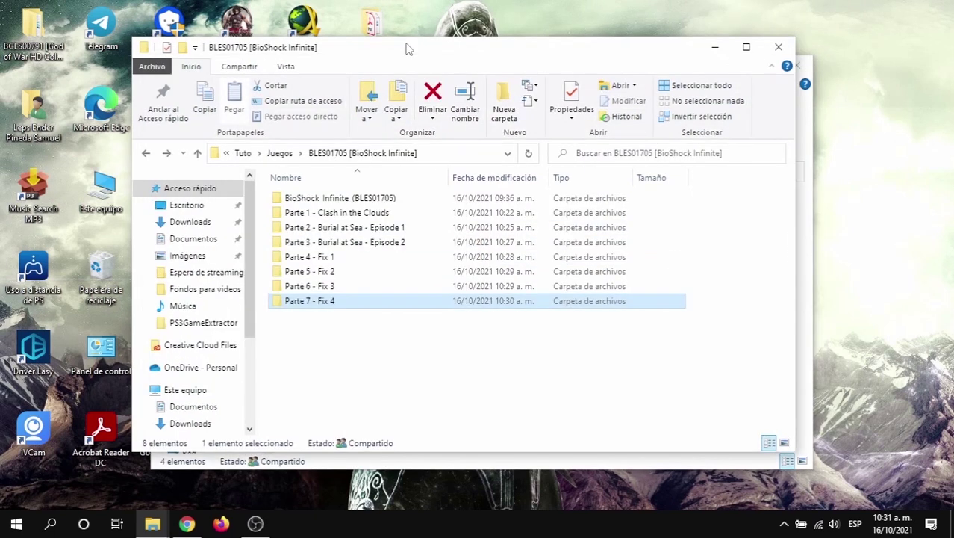
{"action": "left_click", "coordinate": [281, 154]}
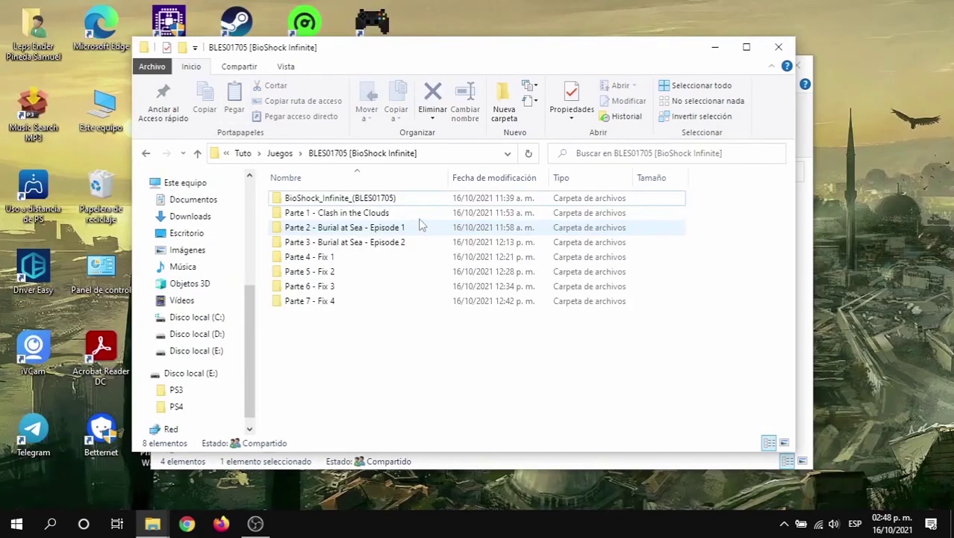
{"action": "double_click", "coordinate": [340, 199]}
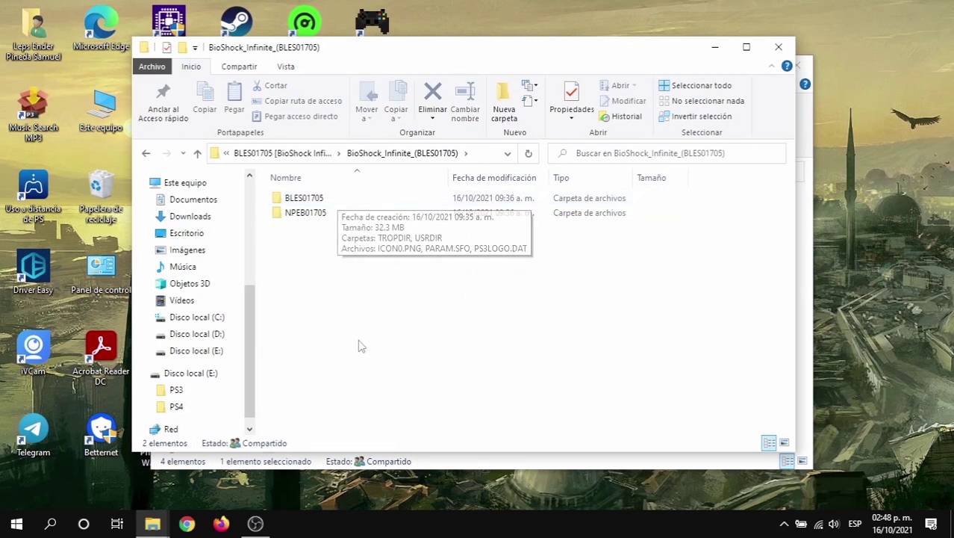
{"action": "key", "text": "n"}
{"action": "key", "text": "ctrl+a"}
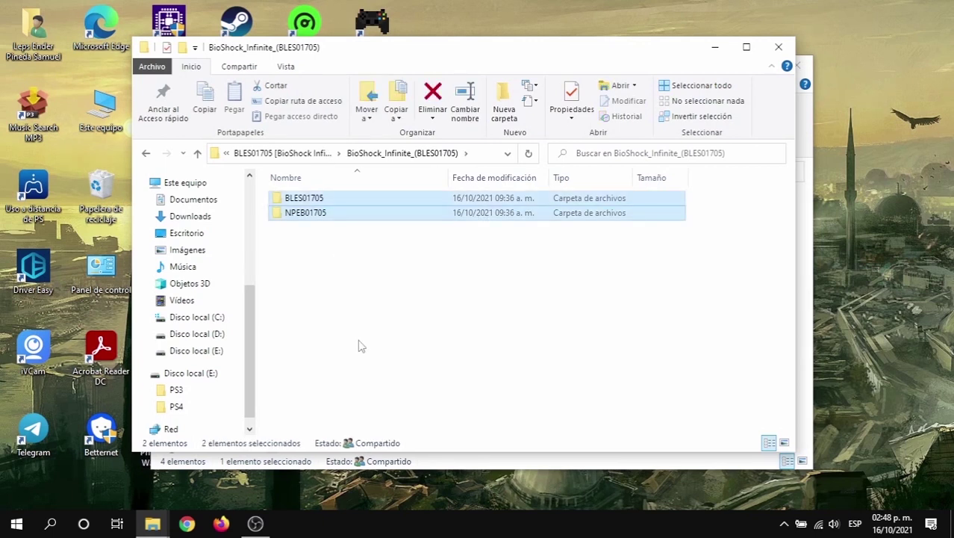
{"action": "key", "text": "ctrl+c"}
Paste the two copied BioShock Infinite folders into Inject\dev_hdd0\game of ps3xport_tool_v1.1.
{"action": "key", "text": "alt+Tab"}
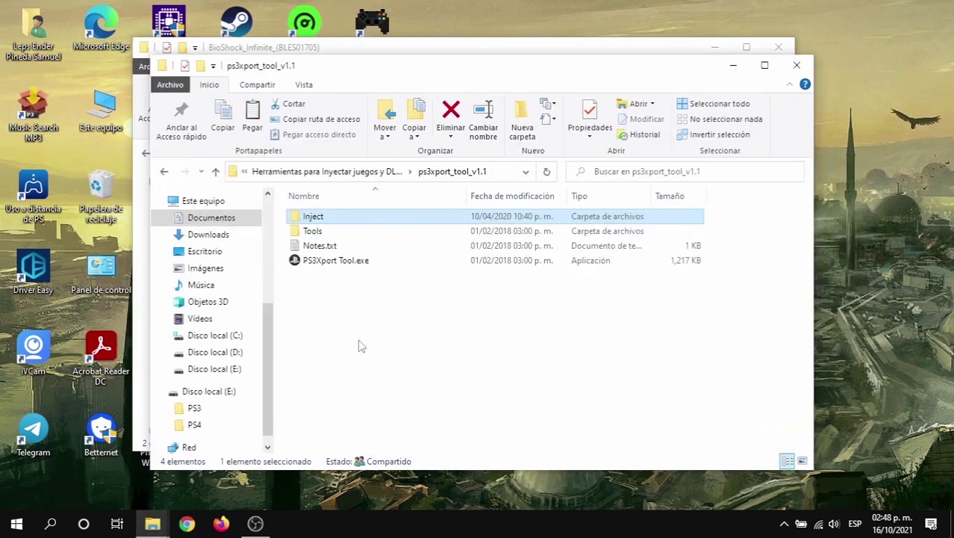
{"action": "key", "text": "Return"}
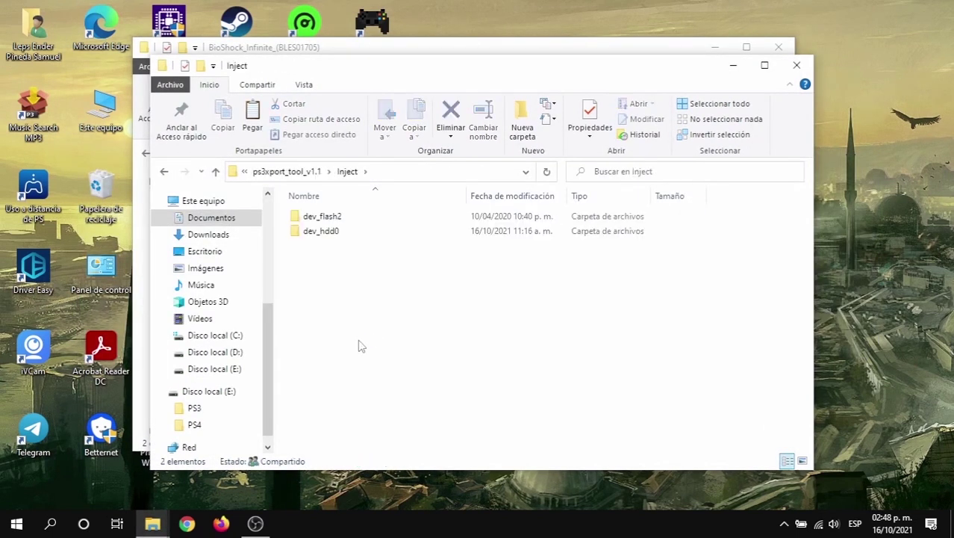
{"action": "key", "text": "Down"}
{"action": "key", "text": "Return"}
{"action": "key", "text": "Down"}
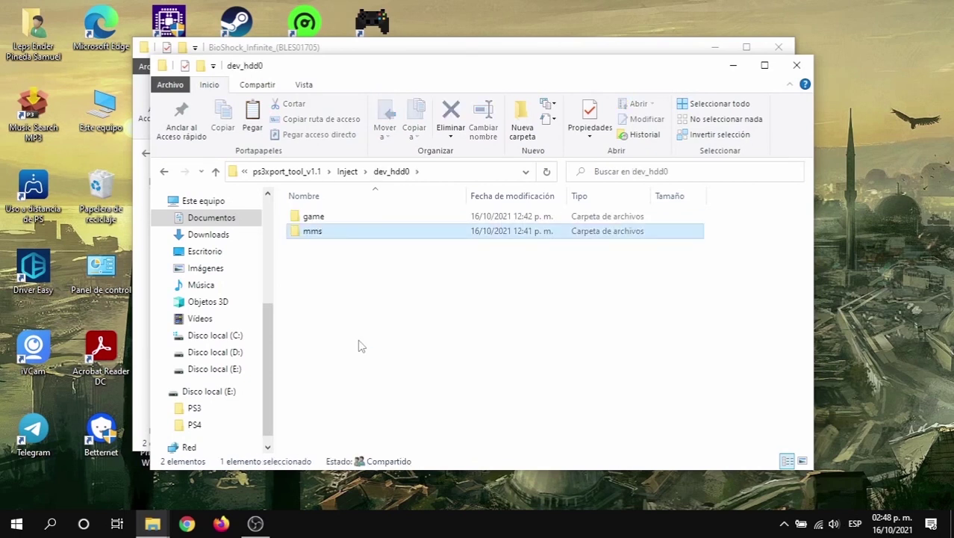
{"action": "key", "text": "Up"}
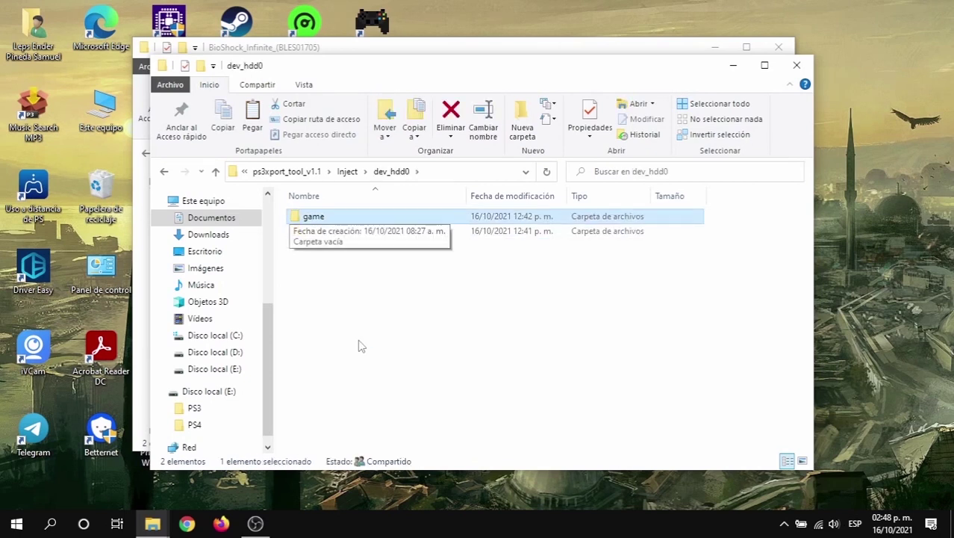
{"action": "key", "text": "Return"}
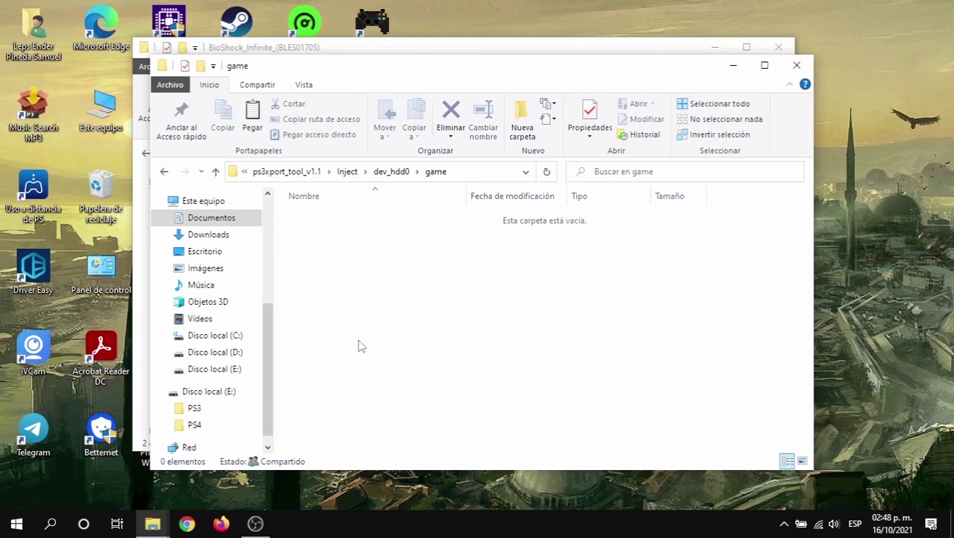
{"action": "key", "text": "ctrl+v"}
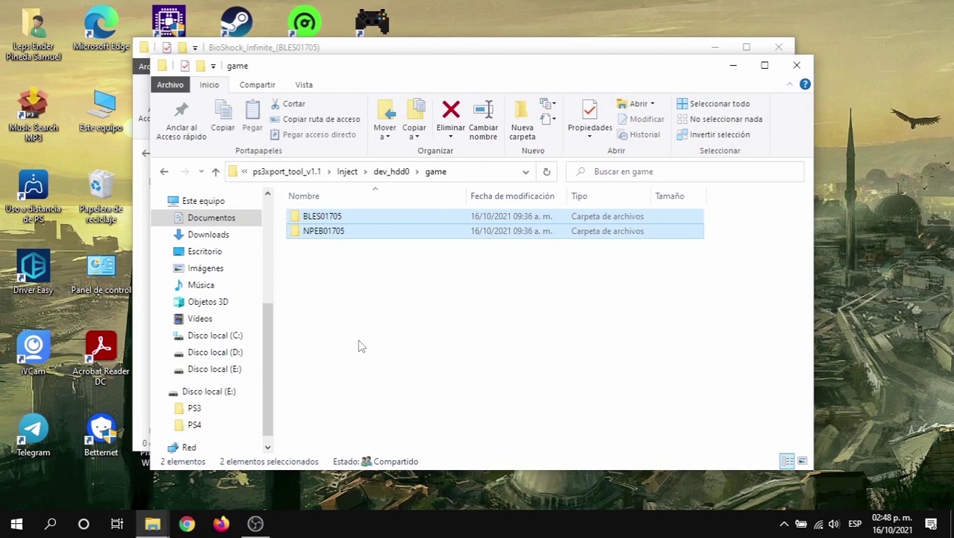
Copy the BCES00791 and NPEA00791 folders from BCES00791 [God of War HD Collection] in Juegos into the dev_hdd0\game folder.
{"action": "key", "text": "alt+Tab"}
{"action": "key", "text": "alt+Up"}
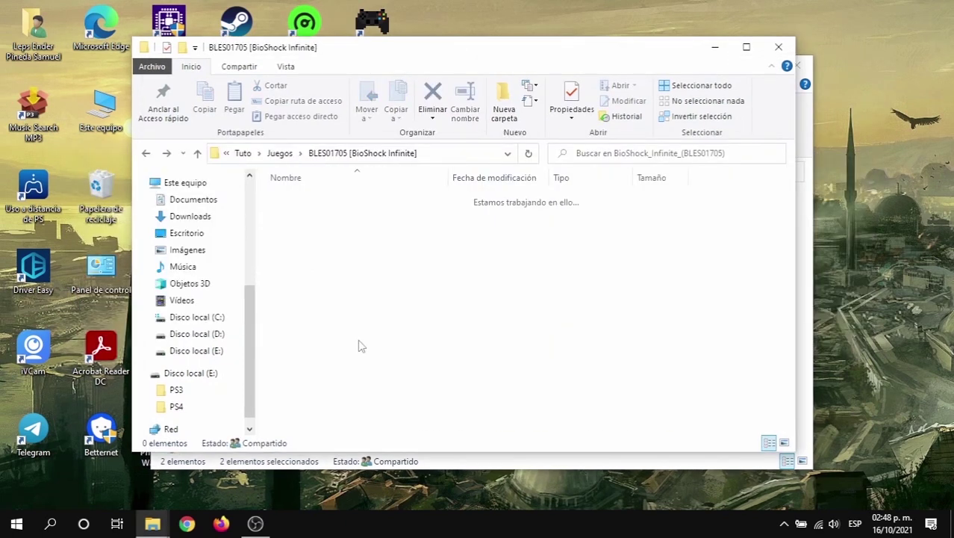
{"action": "key", "text": "Down"}
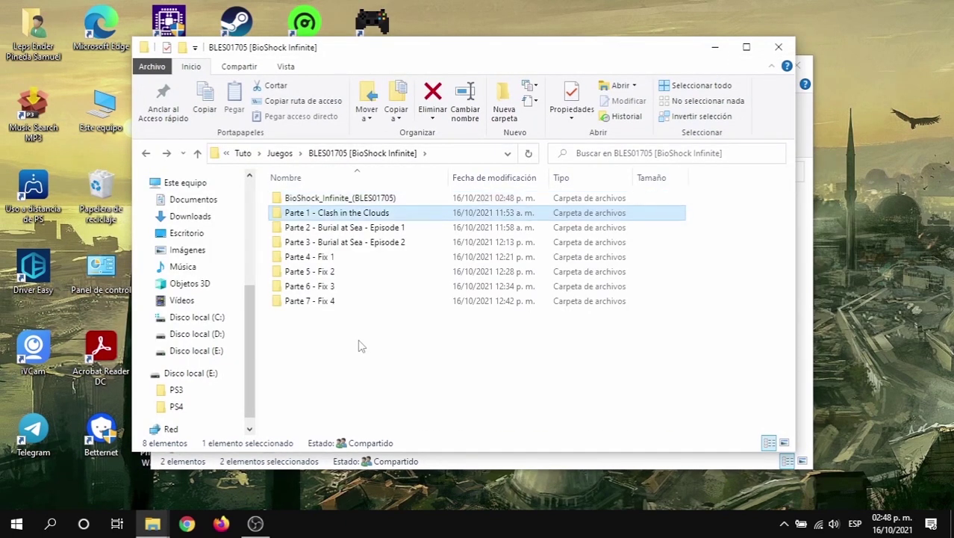
{"action": "key", "text": "alt+Up"}
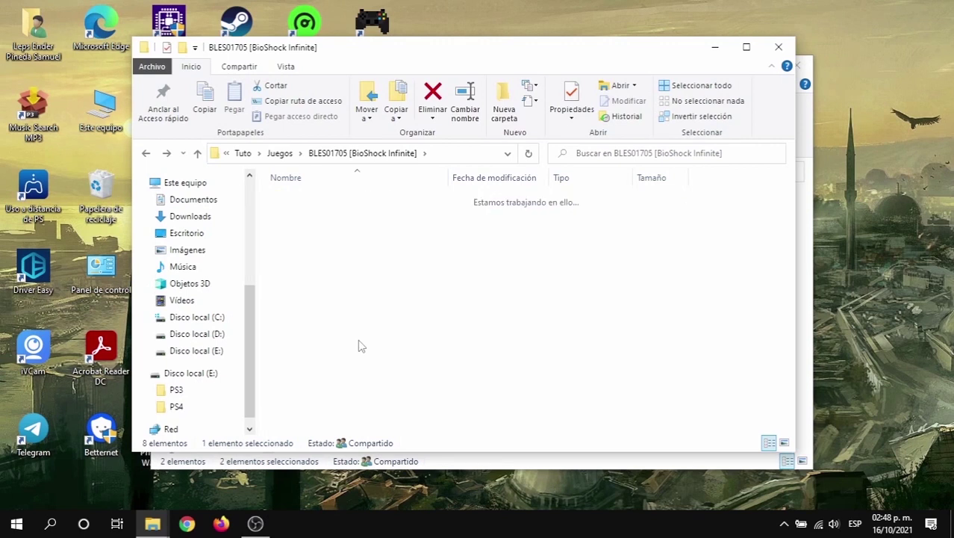
{"action": "key", "text": "Up"}
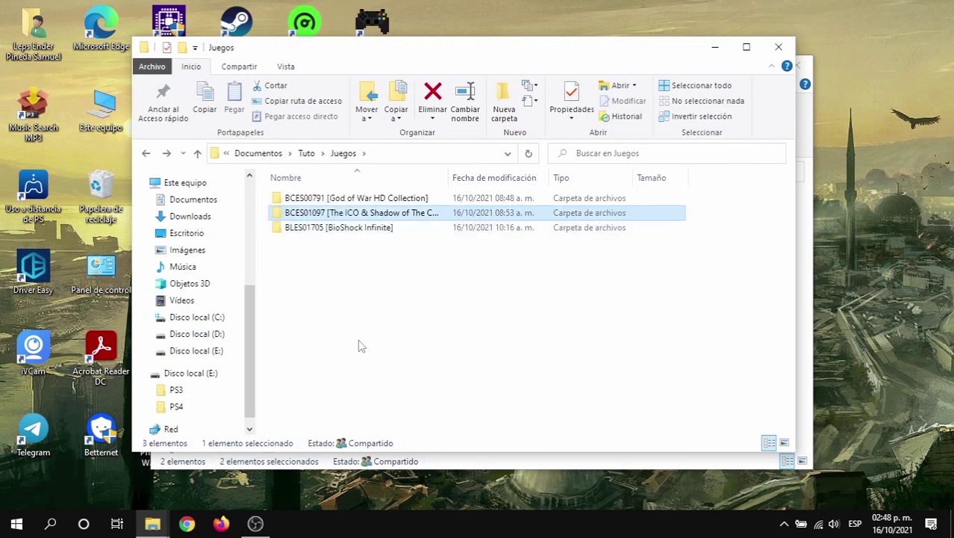
{"action": "key", "text": "Up"}
{"action": "key", "text": "Return"}
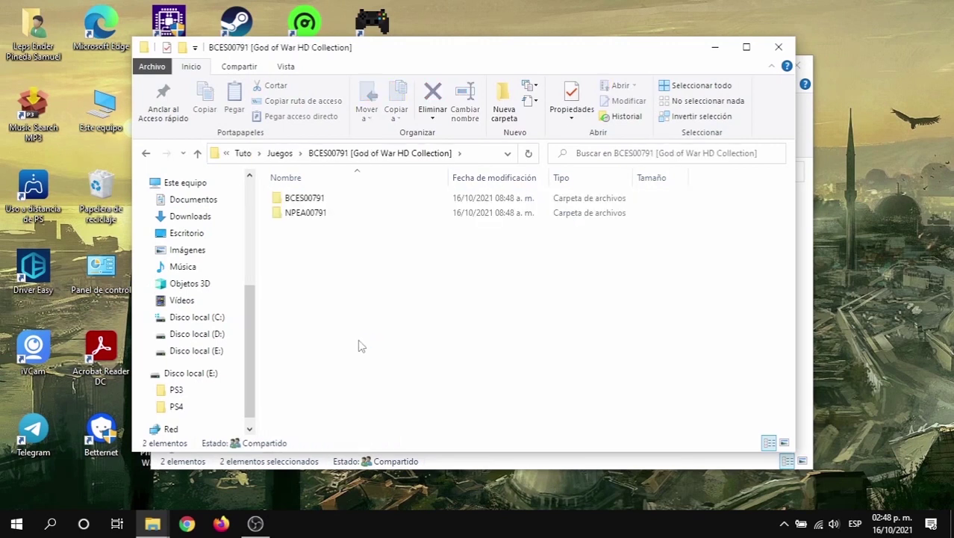
{"action": "key", "text": "Down"}
{"action": "key", "text": "shift+Up"}
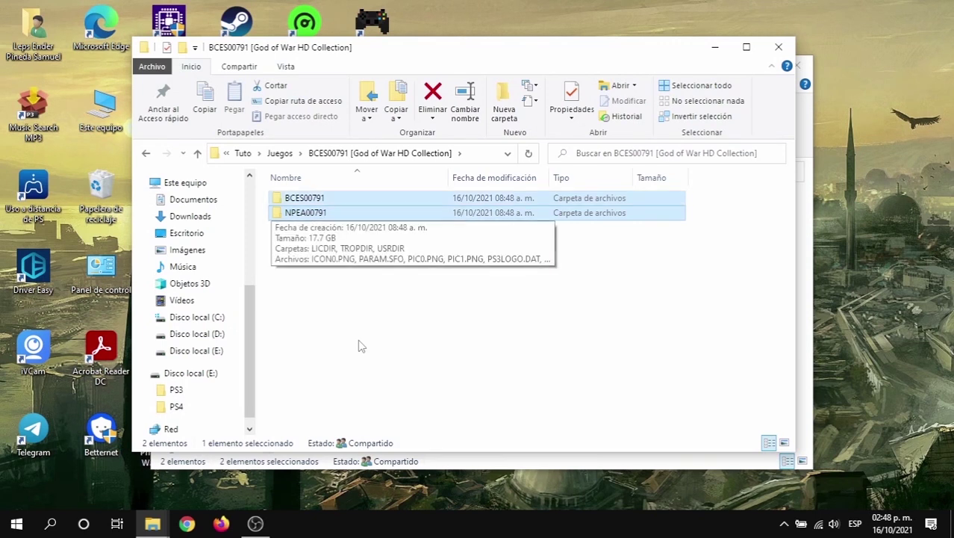
{"action": "key", "text": "ctrl+c"}
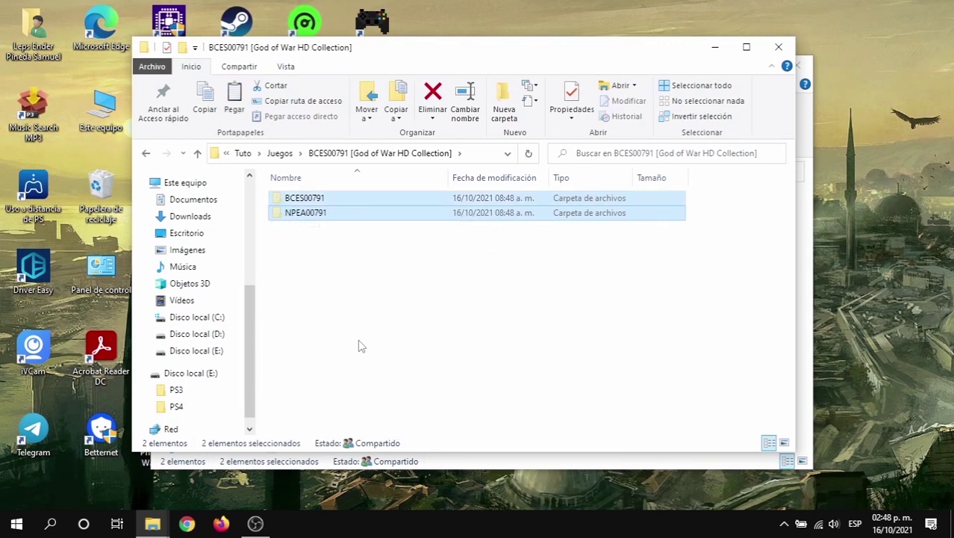
{"action": "key", "text": "alt+Tab"}
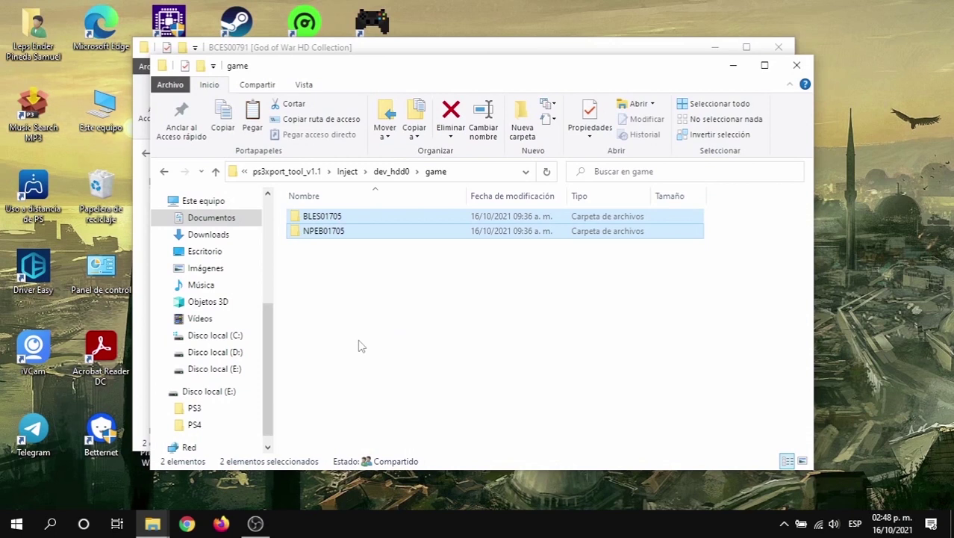
{"action": "key", "text": "ctrl+v"}
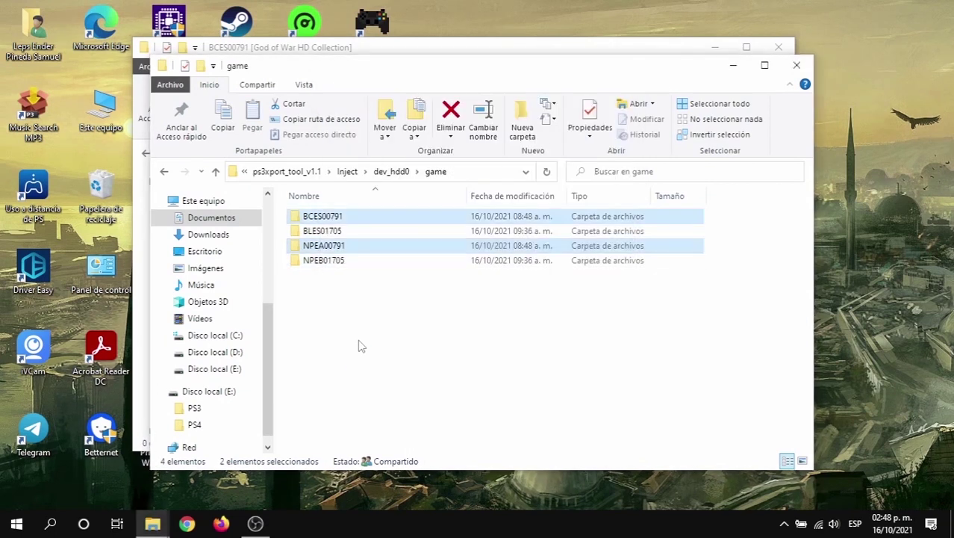
Copy the BCES01097 and NPEA01097 folders from BCES01097 [The ICO & Shadow of The Colossus Classics HD] into the dev_hdd0\game folder.
{"action": "key", "text": "alt+Tab"}
{"action": "key", "text": "alt+Up"}
{"action": "key", "text": "Down"}
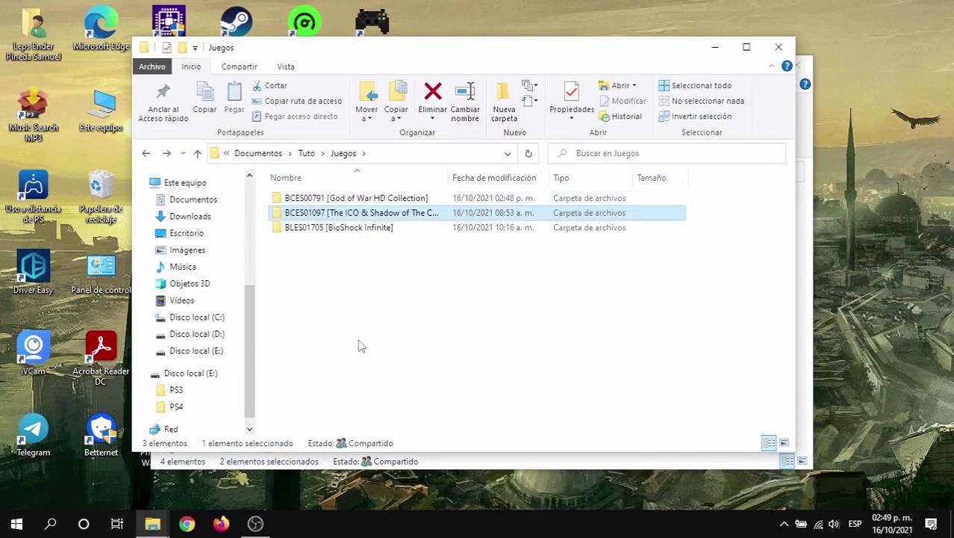
{"action": "key", "text": "Return"}
{"action": "key", "text": "Down"}
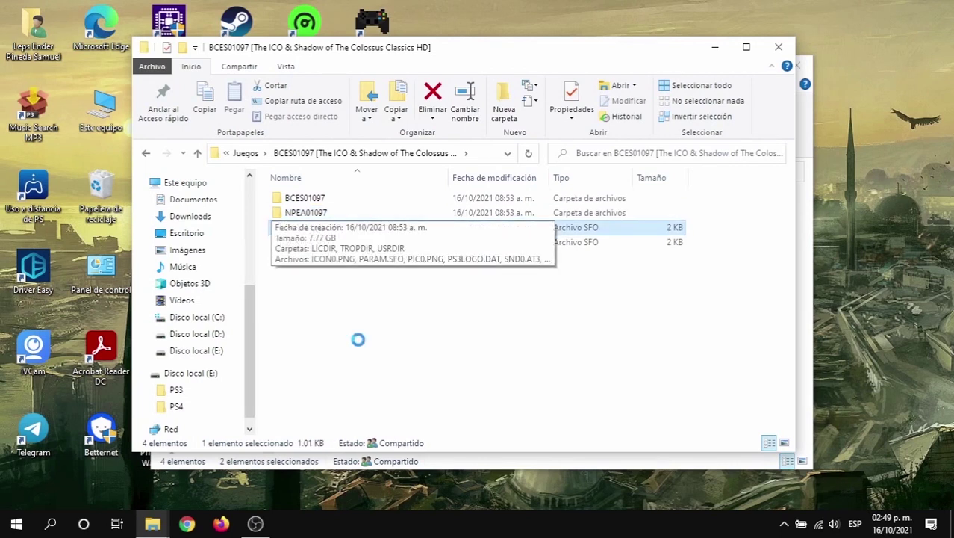
{"action": "key", "text": "Up"}
{"action": "key", "text": "shift+Down"}
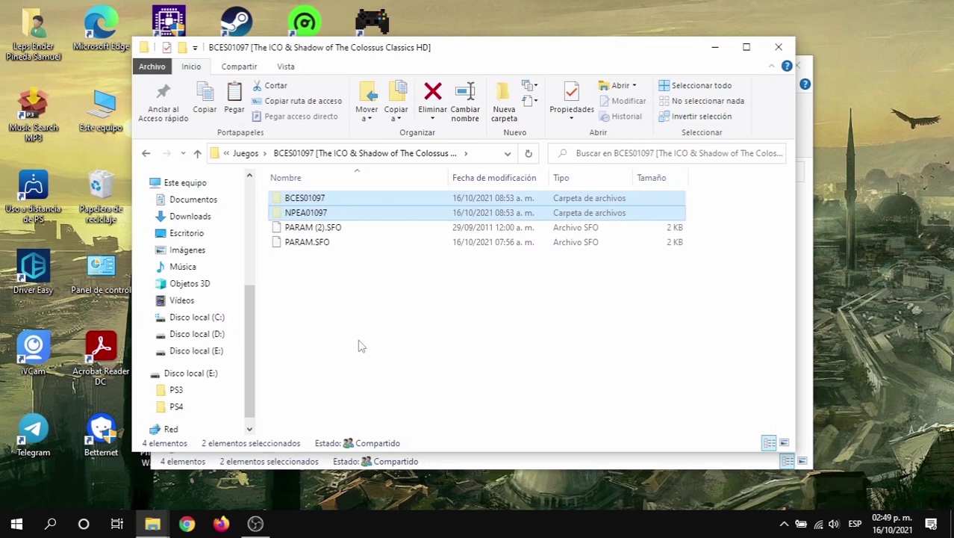
{"action": "key", "text": "alt+Tab"}
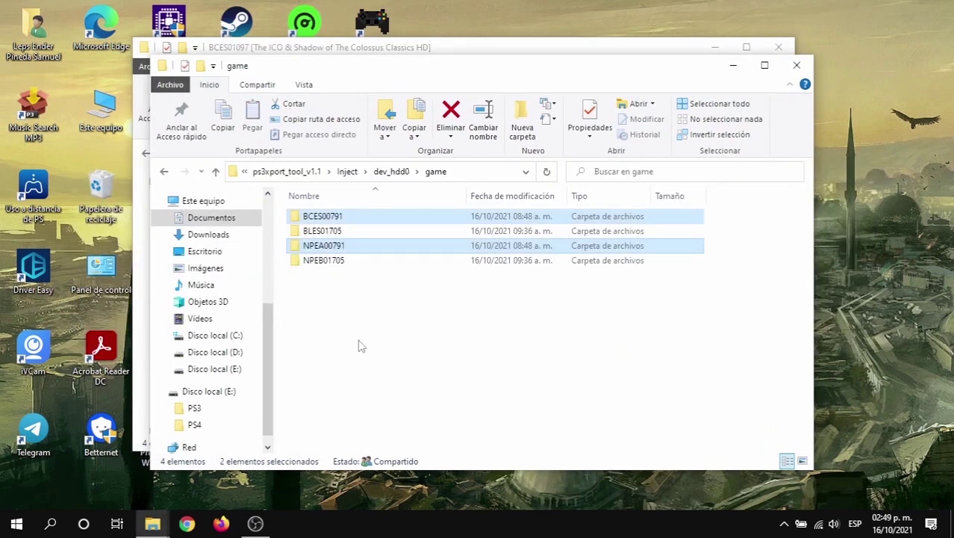
{"action": "key", "text": "ctrl+v"}
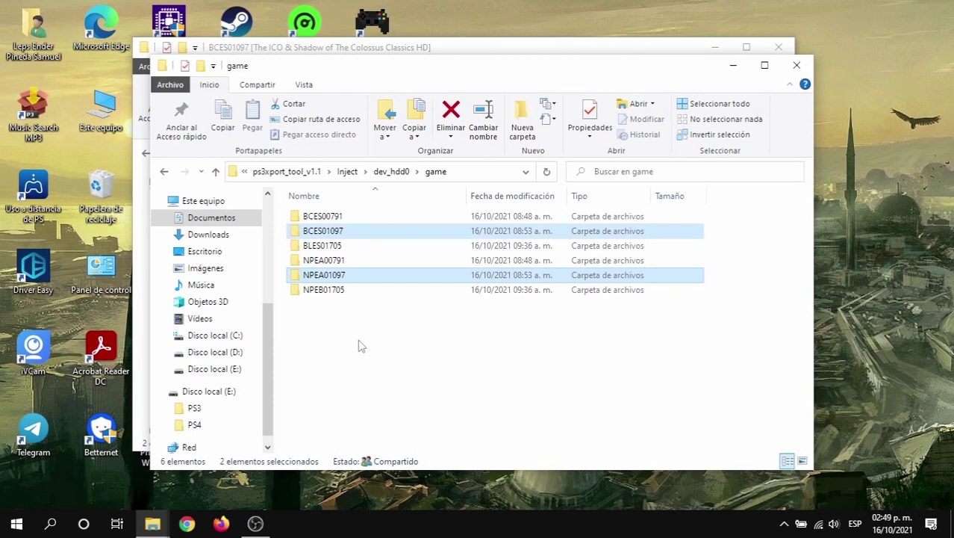
Return from the game folder to ps3xport_tool_v1.1 and launch PS3Xport Tool.exe.
{"action": "key", "text": "BackSpace"}
{"action": "key", "text": "BackSpace"}
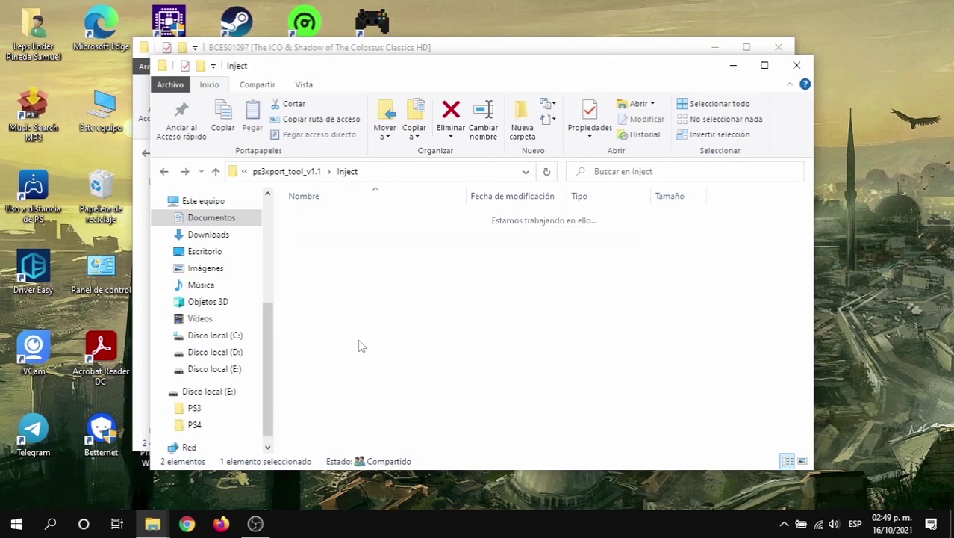
{"action": "key", "text": "BackSpace"}
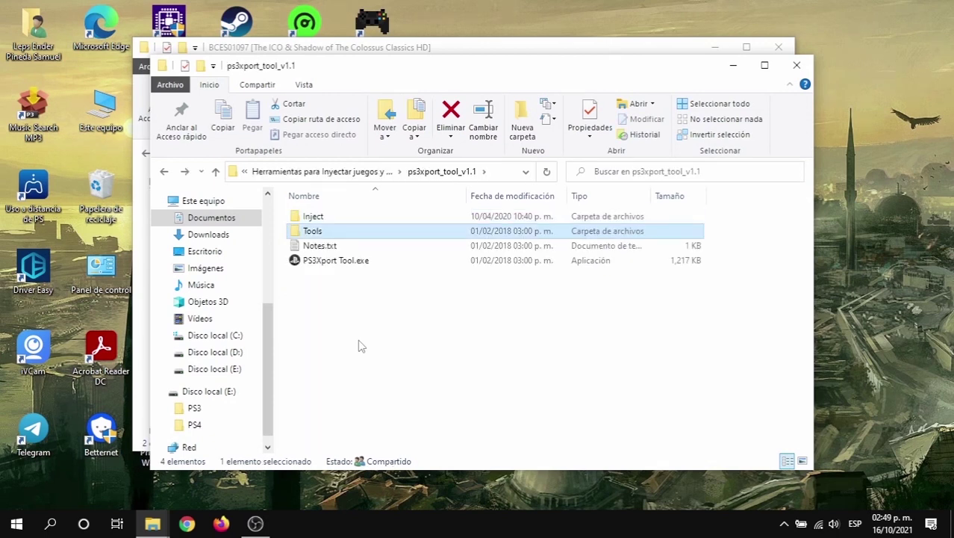
{"action": "key", "text": "Down"}
{"action": "key", "text": "Down"}
{"action": "key", "text": "Down"}
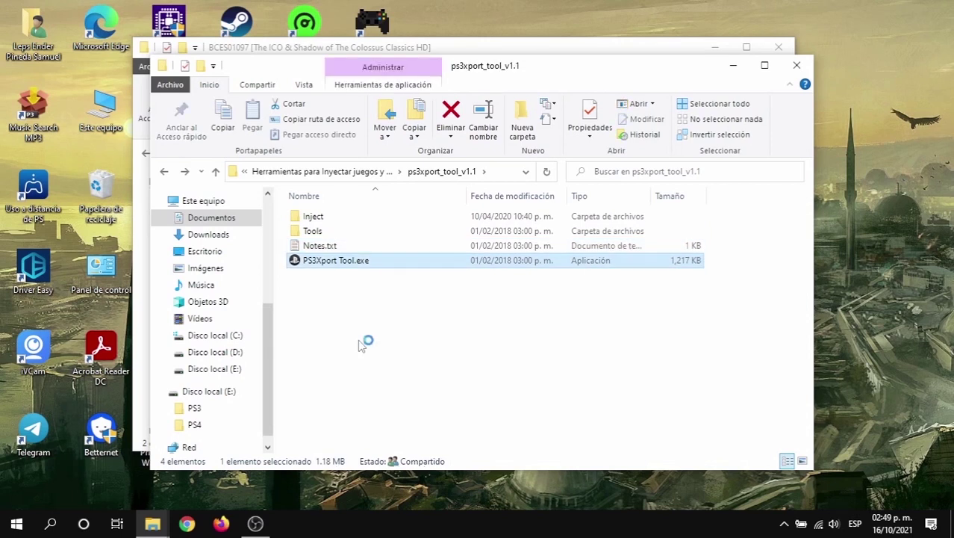
{"action": "key", "text": "Return"}
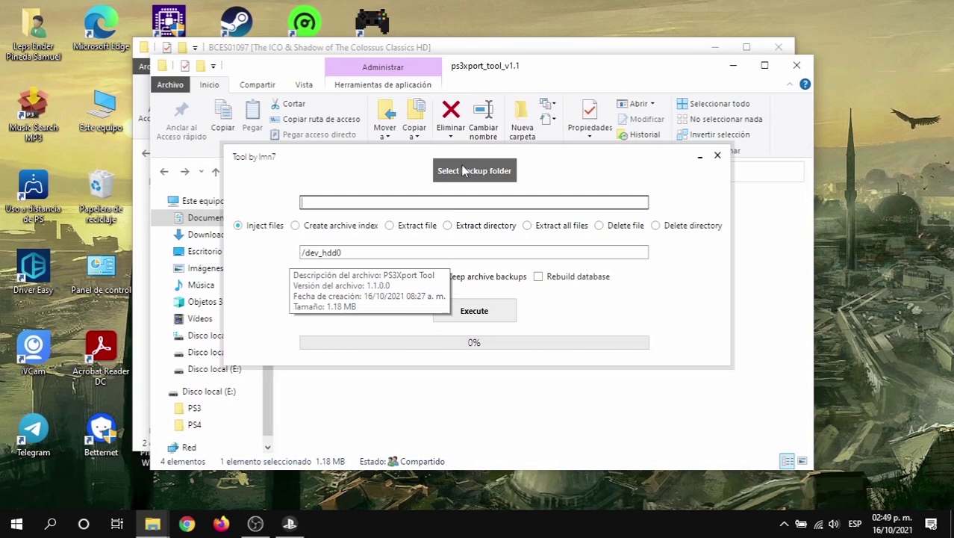
{"action": "left_click", "coordinate": [462, 173]}
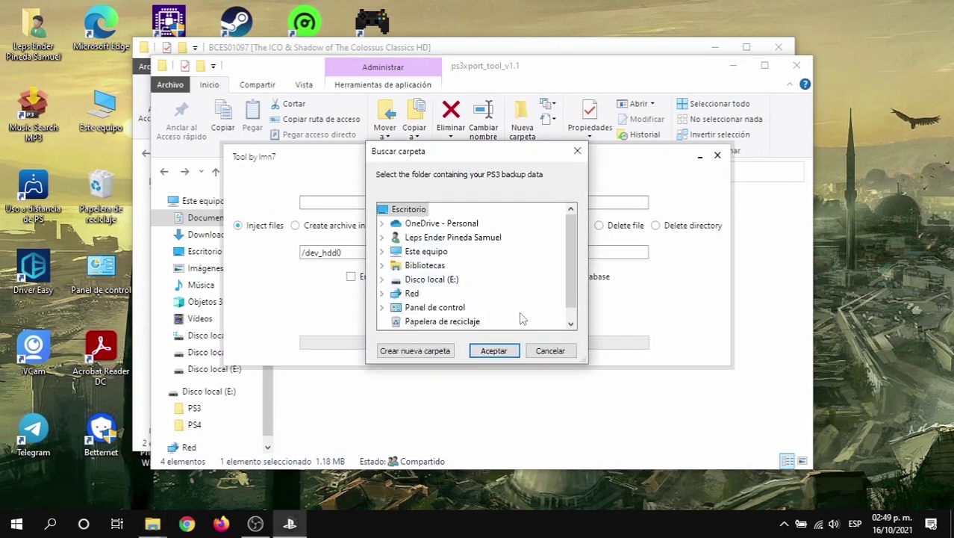
{"action": "scroll", "coordinate": [572, 258], "scroll_direction": "down", "scroll_amount": 2}
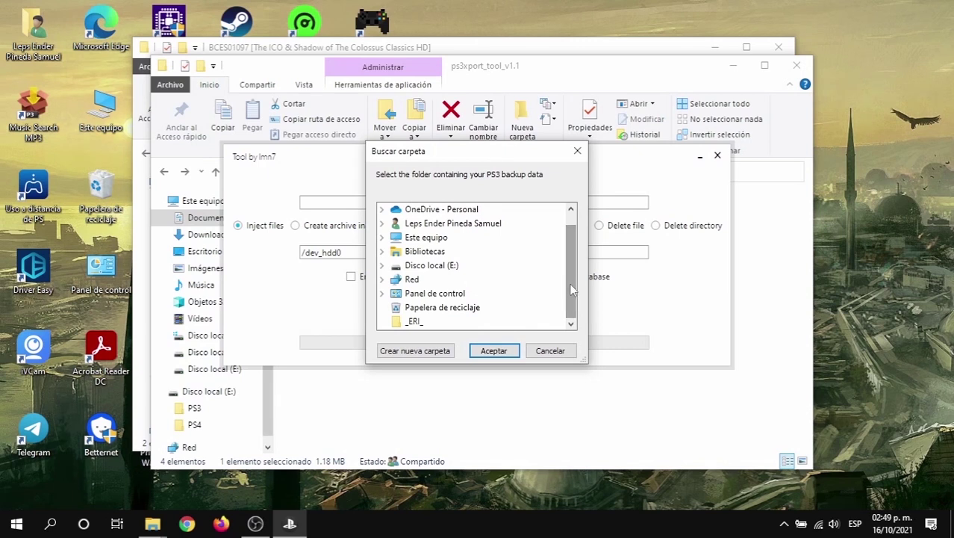
{"action": "left_click", "coordinate": [382, 265]}
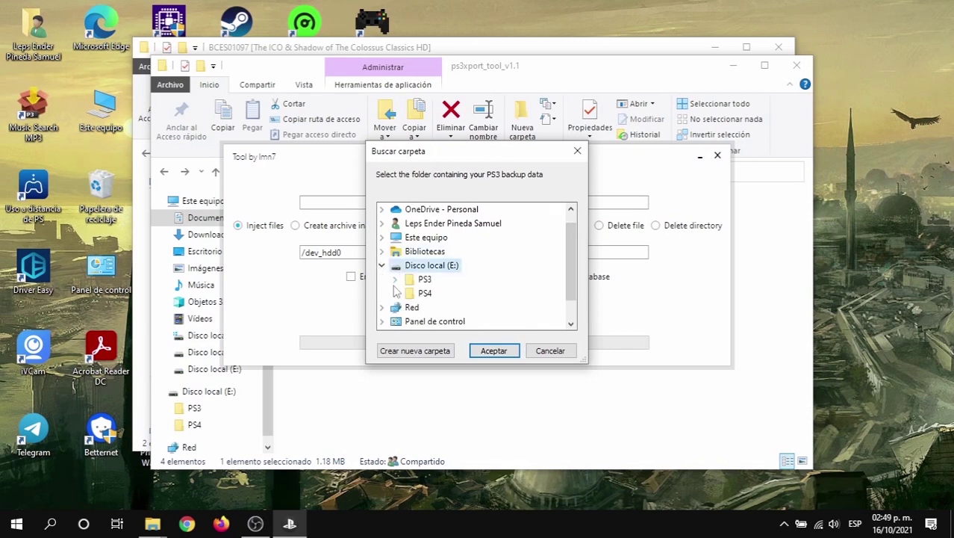
{"action": "left_click", "coordinate": [394, 280]}
{"action": "left_click", "coordinate": [409, 279]}
{"action": "left_click", "coordinate": [422, 293]}
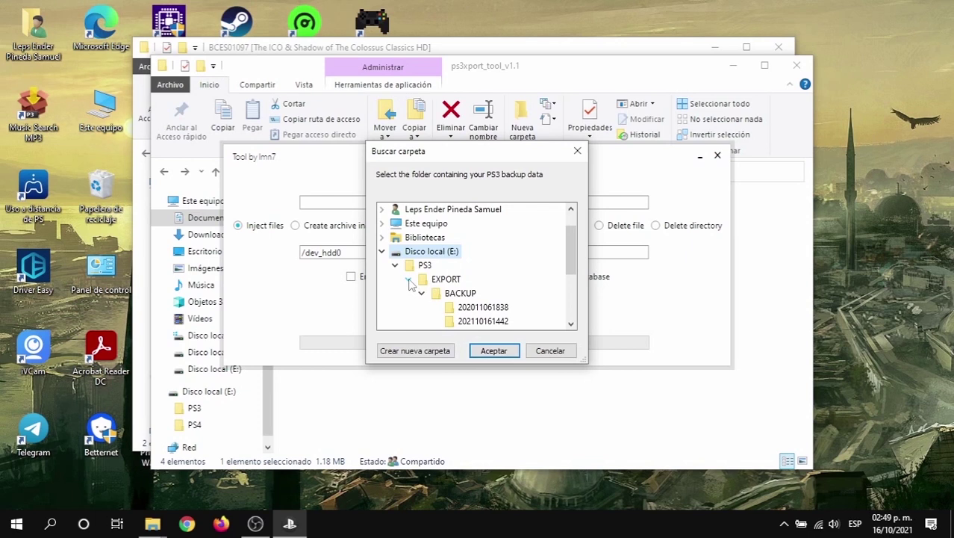
{"action": "left_click", "coordinate": [470, 325]}
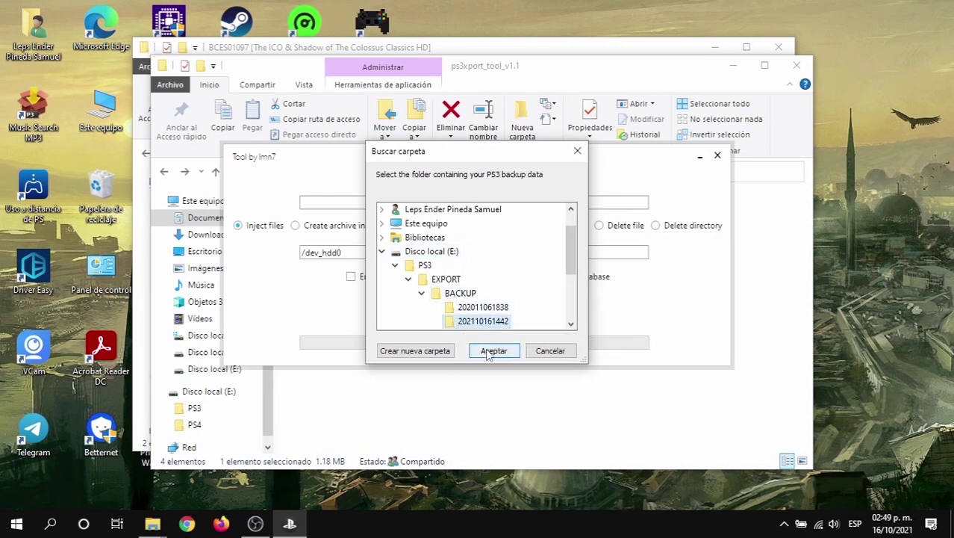
{"action": "left_click", "coordinate": [493, 351]}
Inject the prepared files into the backup with Rebuild database enabled, and dismiss the completion message.
{"action": "left_click", "coordinate": [539, 278]}
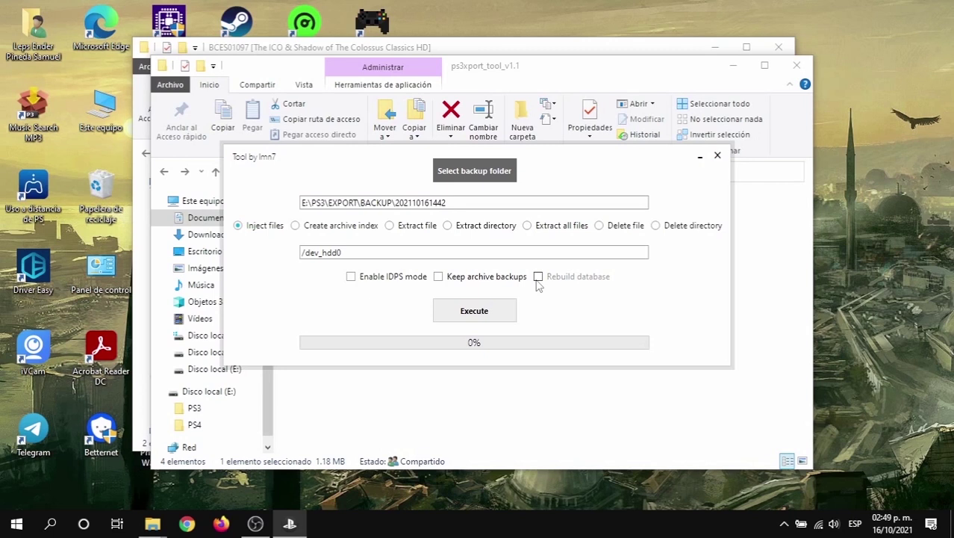
{"action": "left_click", "coordinate": [475, 314]}
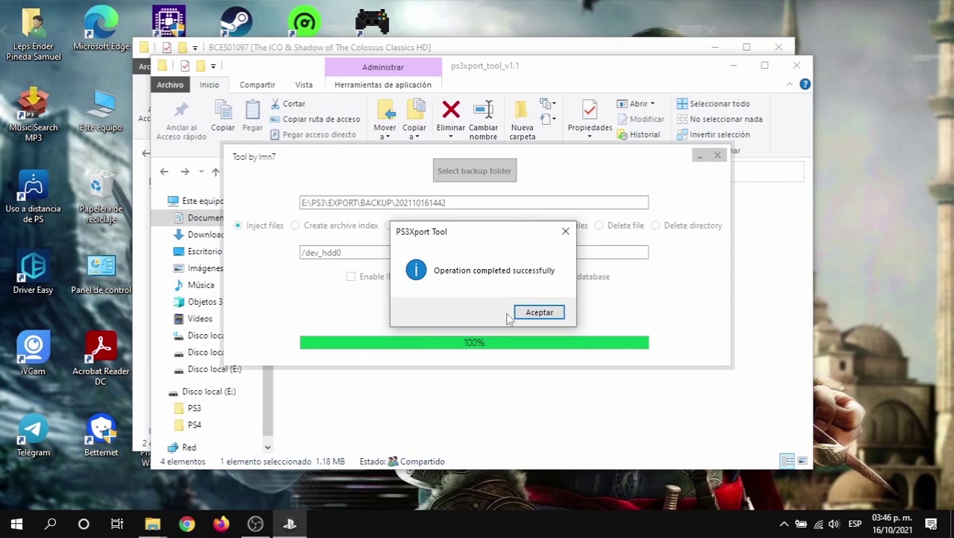
{"action": "left_click", "coordinate": [524, 316]}
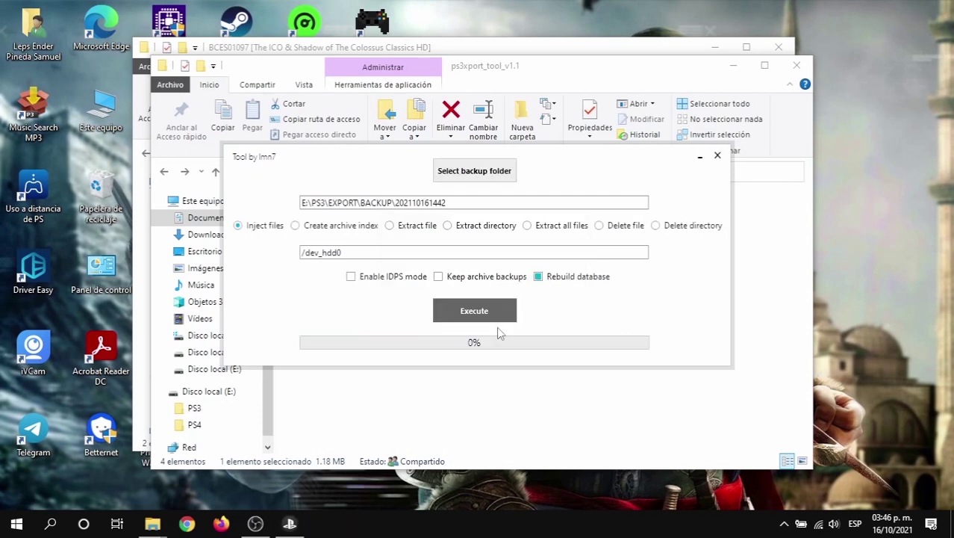
Return to the ps3xport_tool_v1.1 folder in File Explorer and open Inject\dev_hdd0\game.
{"action": "left_click", "coordinate": [453, 397]}
{"action": "key", "text": "n"}
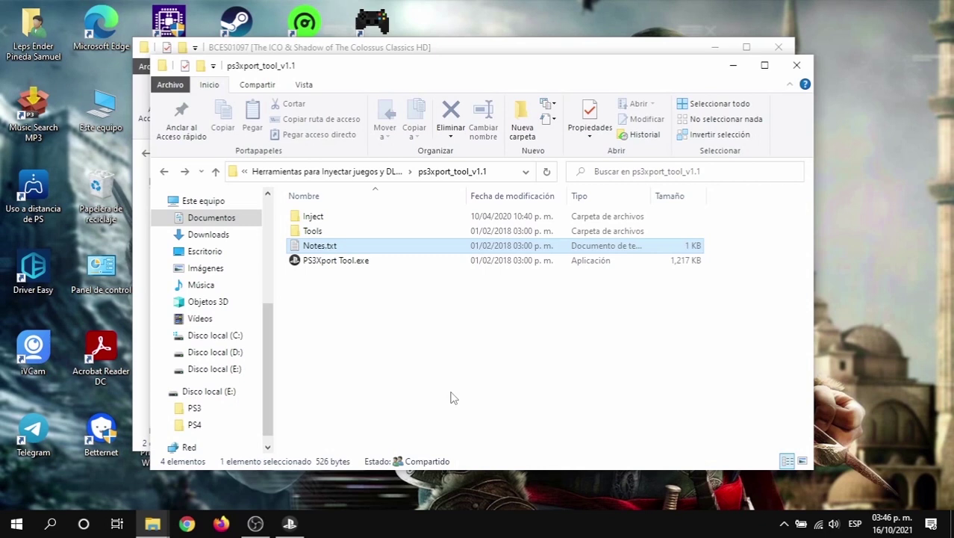
{"action": "key", "text": "i"}
{"action": "key", "text": "F5"}
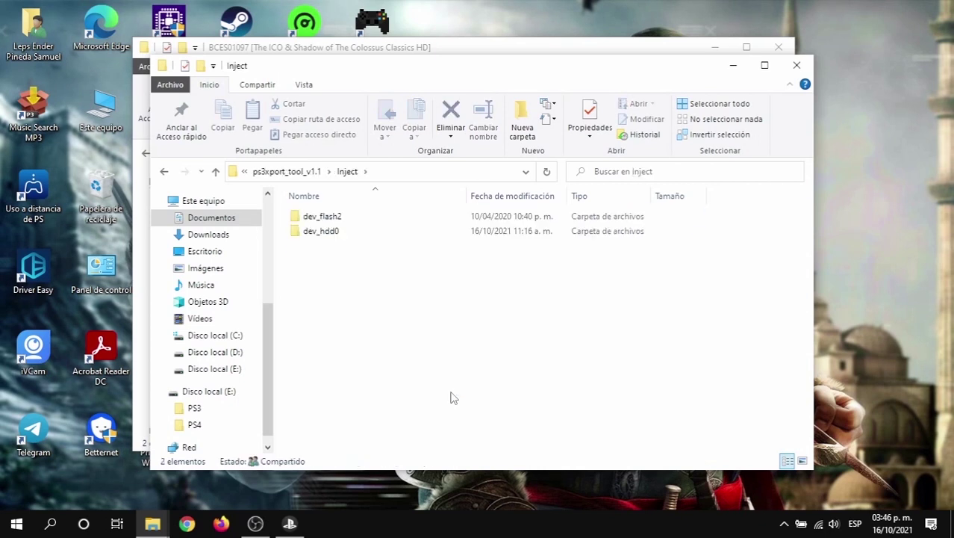
{"action": "key", "text": "alt+Tab"}
{"action": "key", "text": "alt+Tab"}
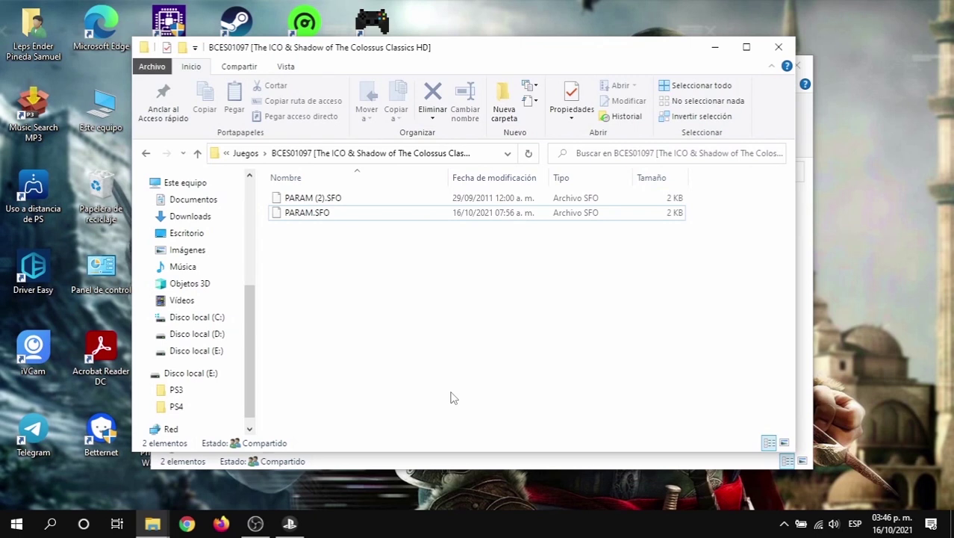
{"action": "key", "text": "alt+Tab"}
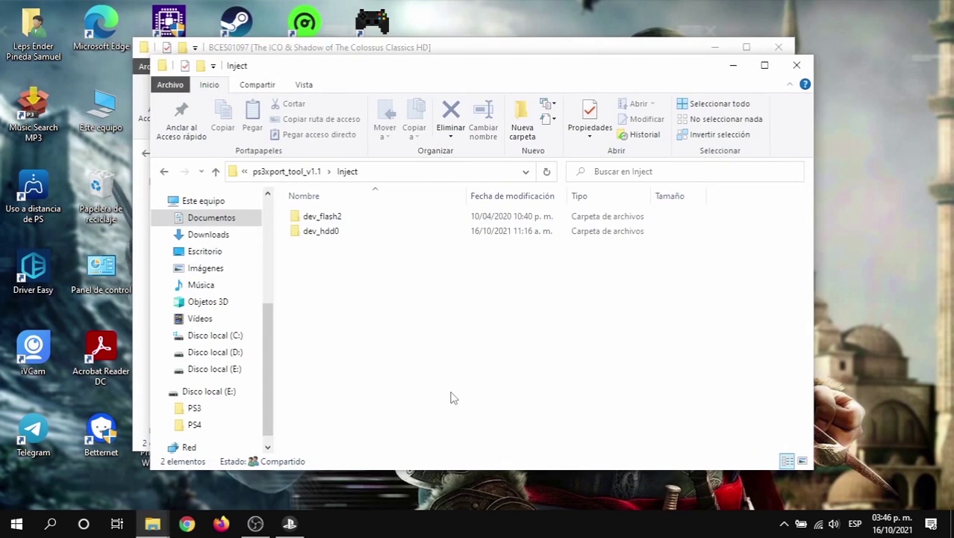
{"action": "key", "text": "d"}
{"action": "key", "text": "d"}
{"action": "key", "text": "Return"}
{"action": "key", "text": "g"}
{"action": "key", "text": "Return"}
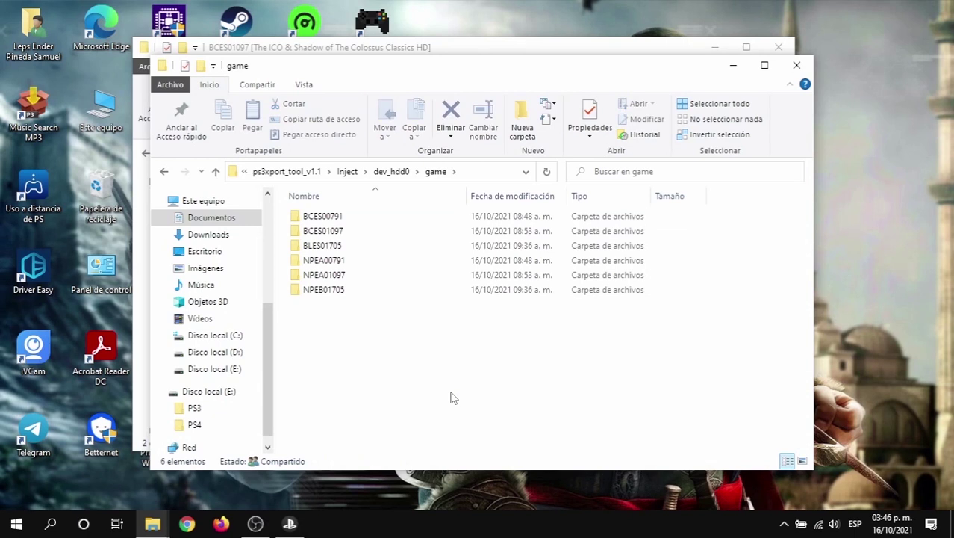
Move the BCES01097 and NPEA01097 folders back into BCES01097 [The ICO & Shadow of The Colossus Classics HD].
{"action": "left_click", "coordinate": [341, 278]}
{"action": "left_click", "coordinate": [336, 232], "text": "shift"}
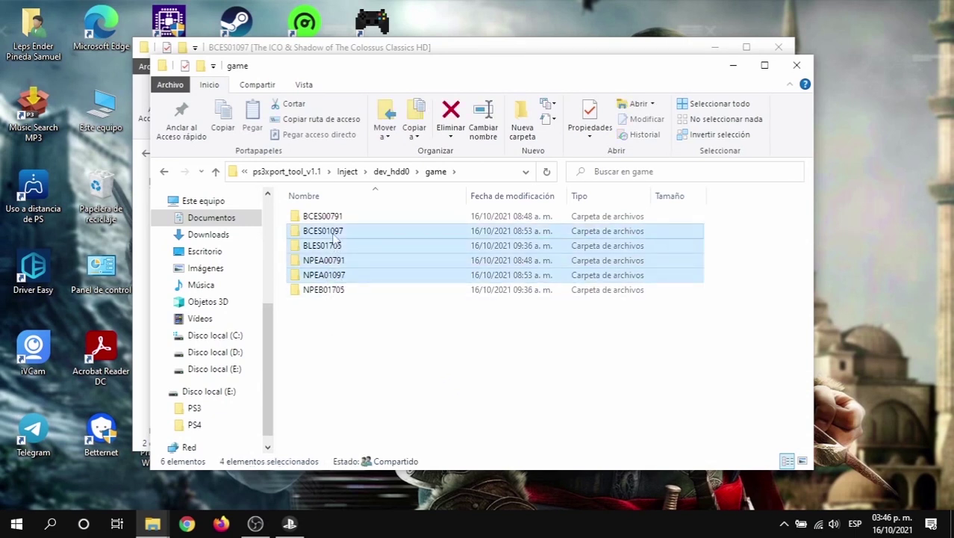
{"action": "left_click", "coordinate": [322, 277]}
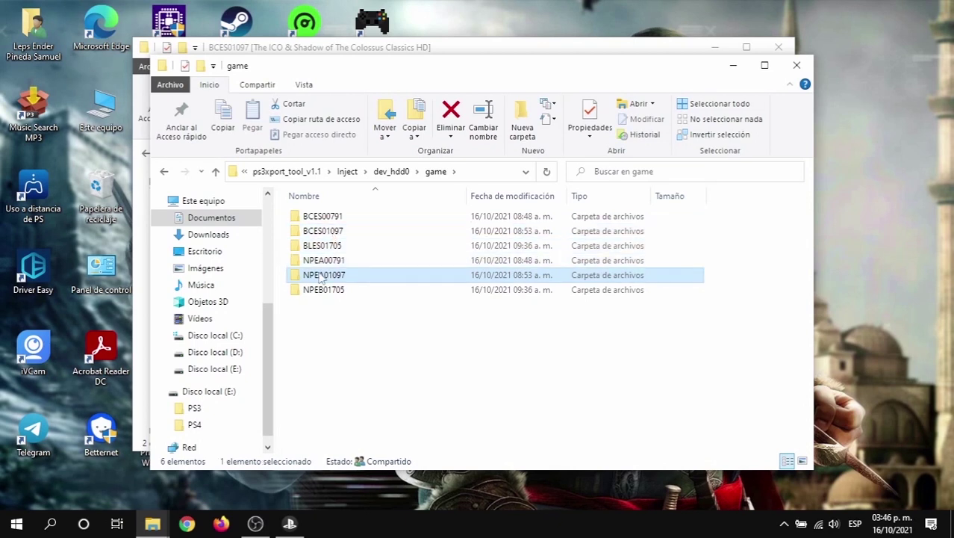
{"action": "left_click", "coordinate": [326, 233], "text": "ctrl"}
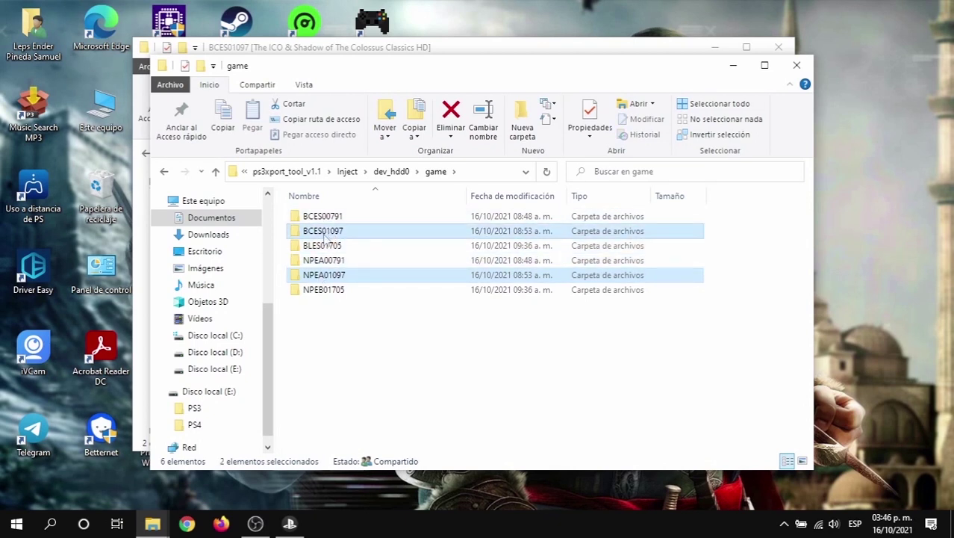
{"action": "key", "text": "alt+Tab"}
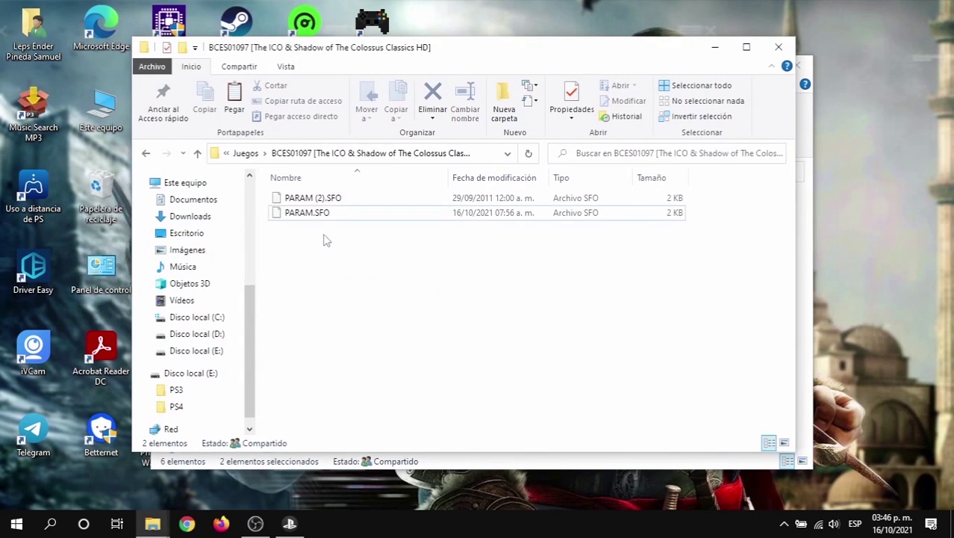
{"action": "key", "text": "ctrl+v"}
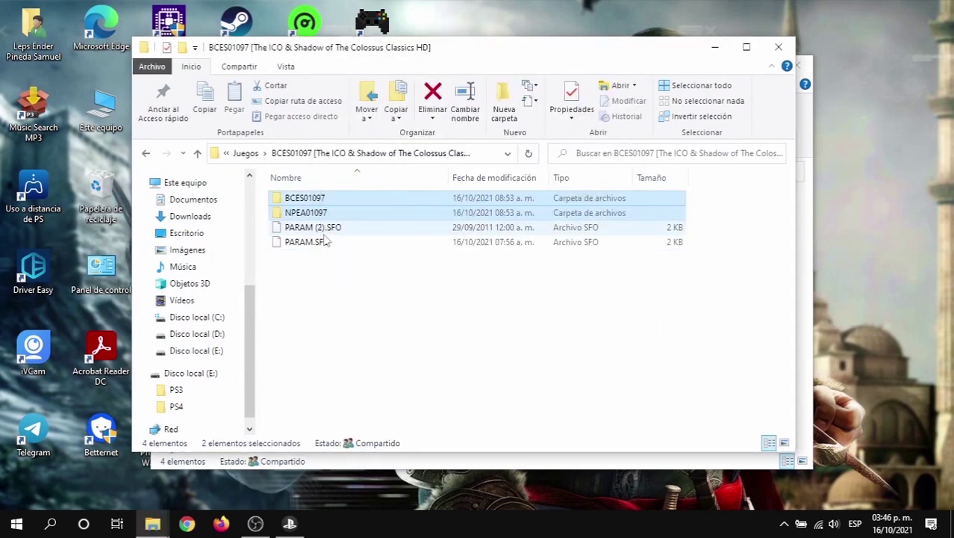
Move the BCES00791 and NPEA00791 folders from dev_hdd0\game back into BCES00791 [God of War HD Collection] in Juegos.
{"action": "key", "text": "alt+Up"}
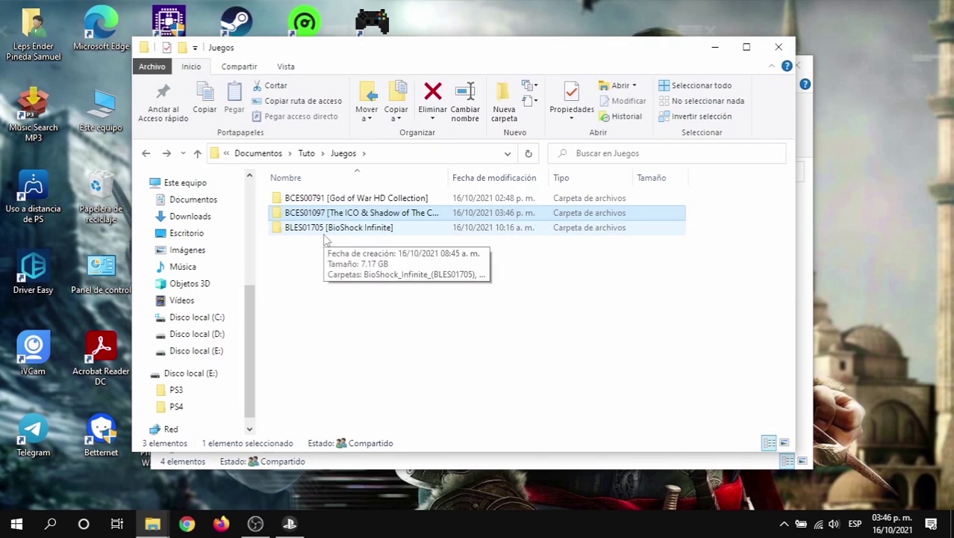
{"action": "key", "text": "Up"}
{"action": "key", "text": "Return"}
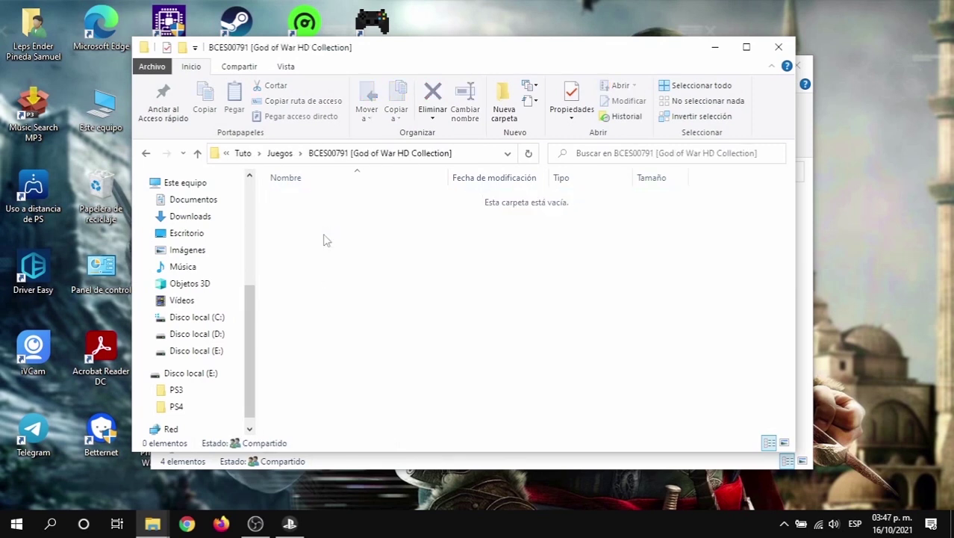
{"action": "key", "text": "alt+Tab"}
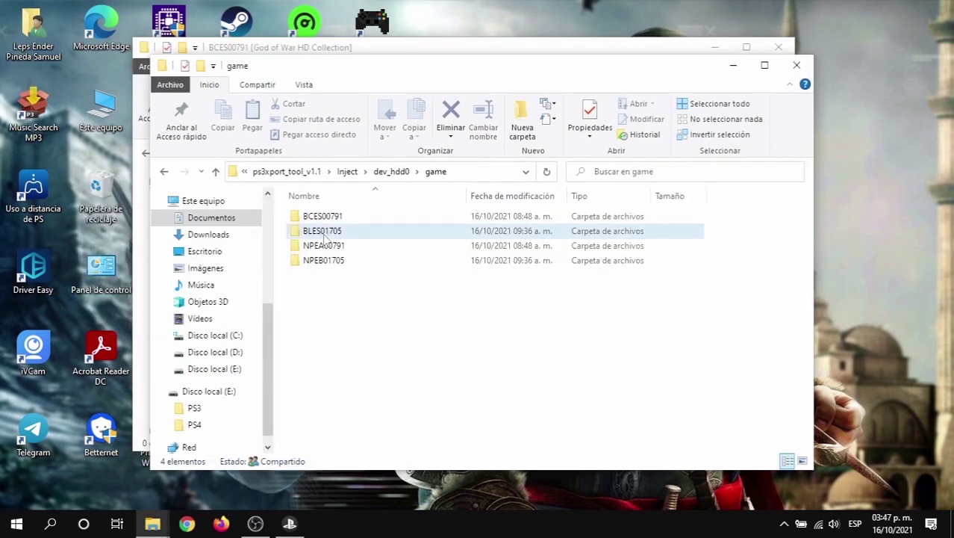
{"action": "left_click", "coordinate": [325, 220]}
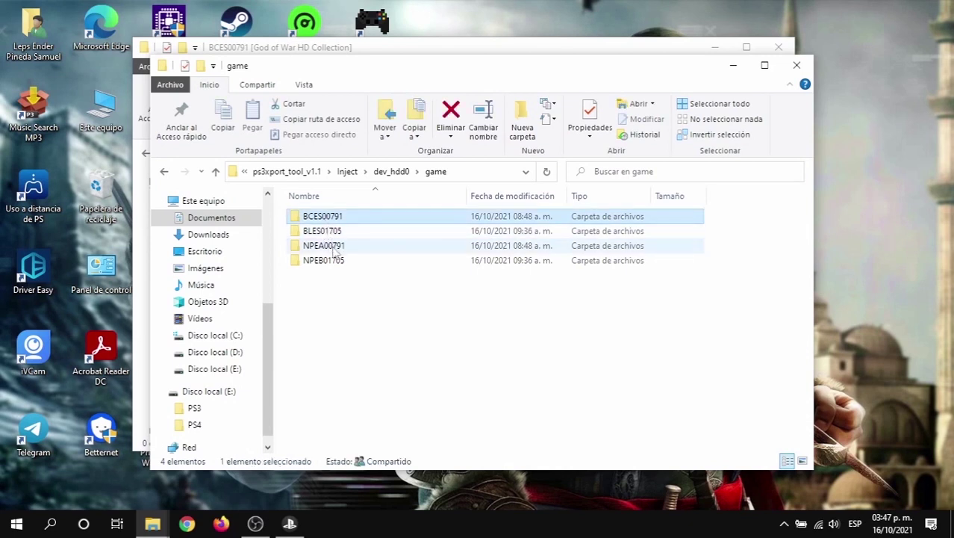
{"action": "left_click", "coordinate": [333, 251], "text": "ctrl"}
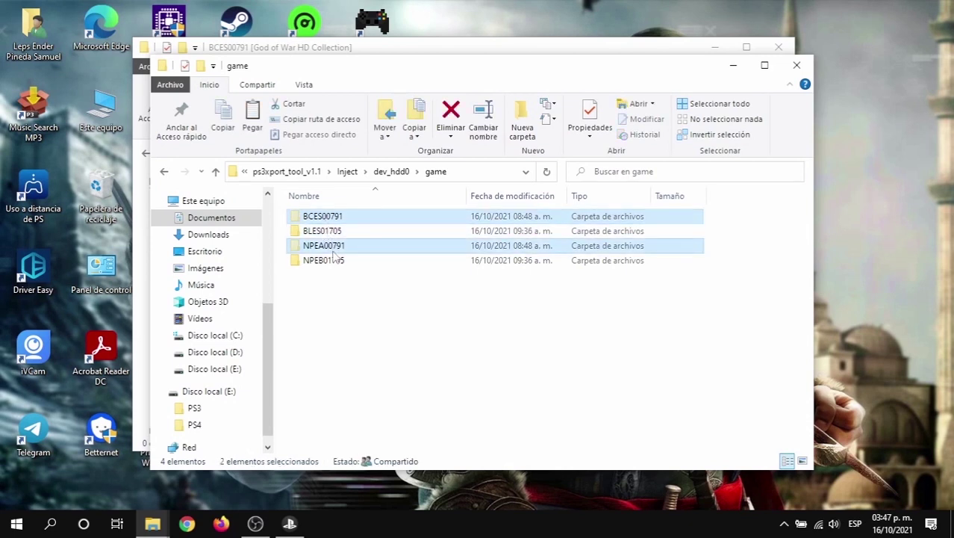
{"action": "key", "text": "alt+Tab"}
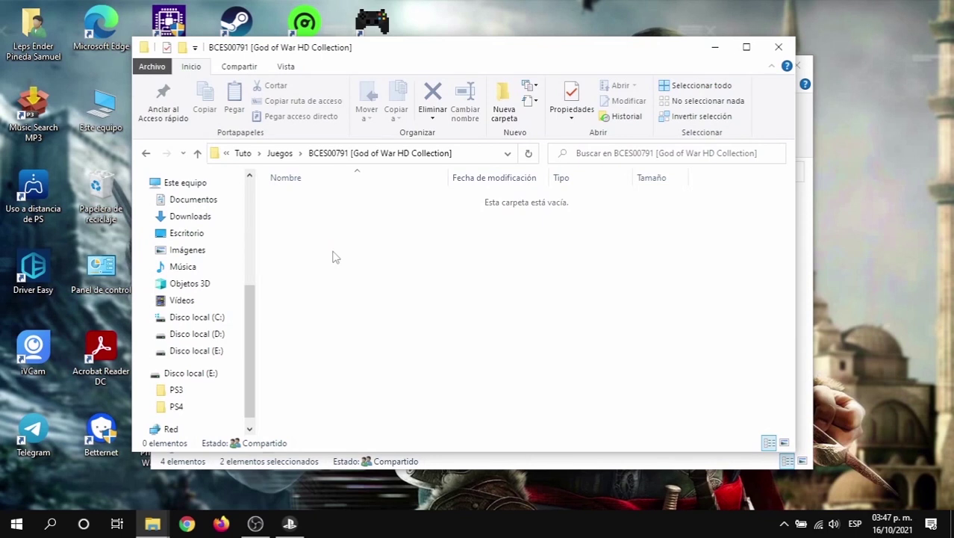
{"action": "key", "text": "ctrl+v"}
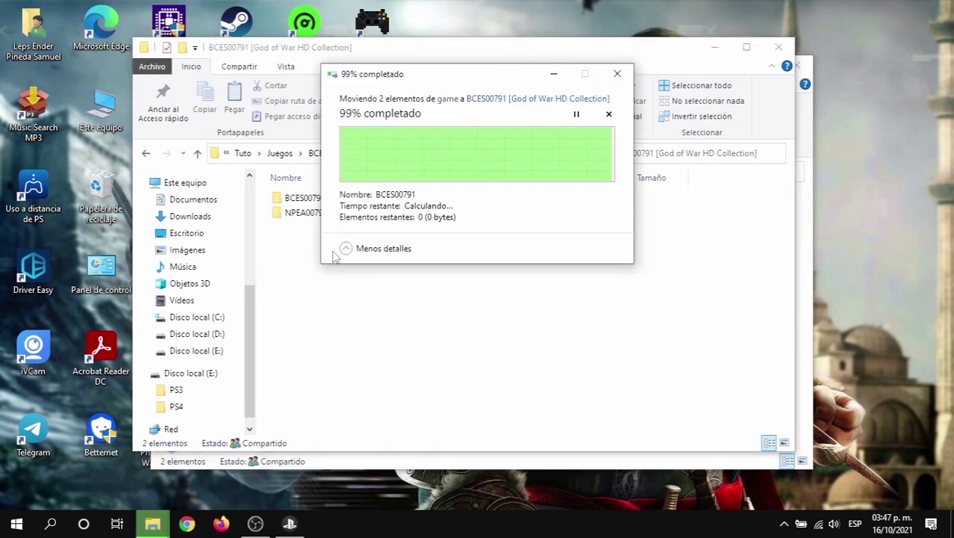
Open the BioShock_Infinite_(BLES01705) folder inside BLES01705 [BioShock Infinite] in Juegos.
{"action": "key", "text": "alt+Up"}
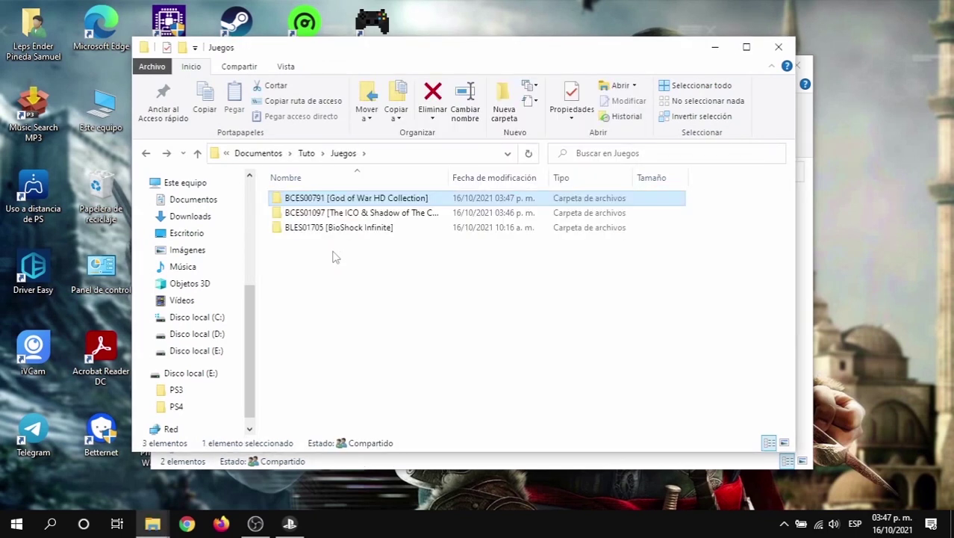
{"action": "key", "text": "Down"}
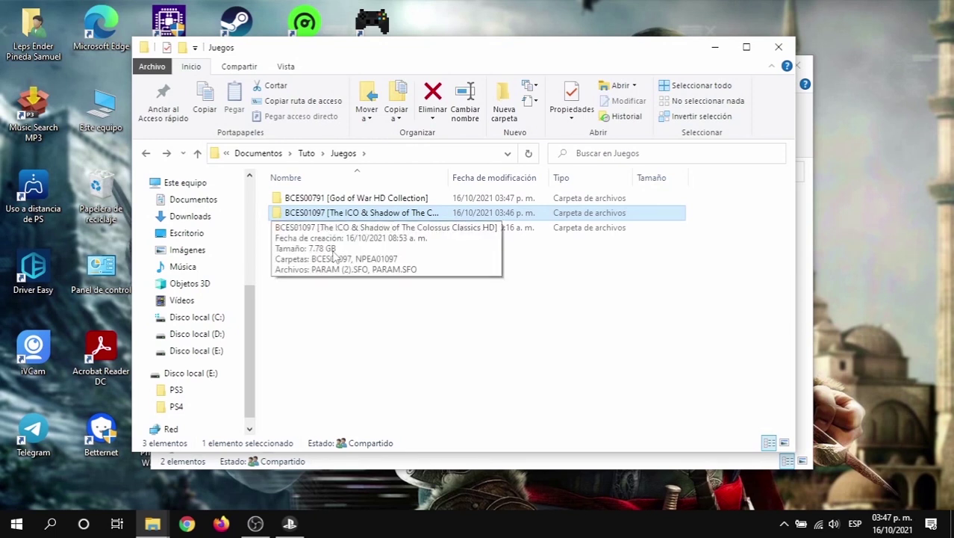
{"action": "key", "text": "Down"}
{"action": "key", "text": "Return"}
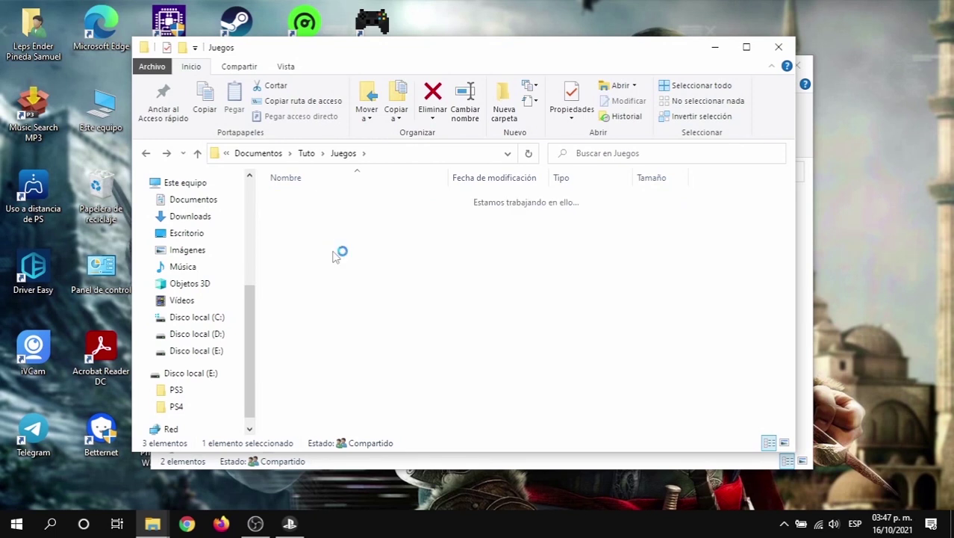
{"action": "key", "text": "alt+Tab"}
{"action": "key", "text": "alt+Tab"}
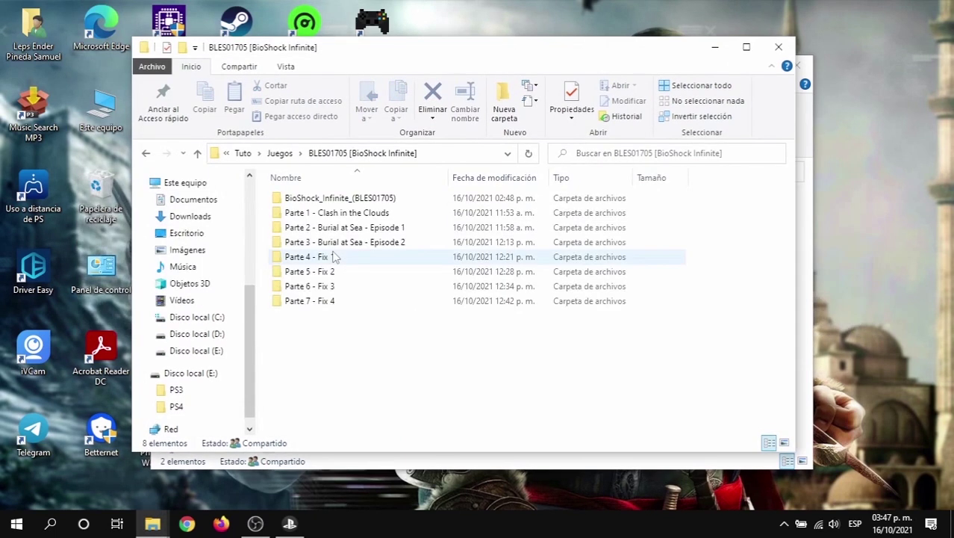
{"action": "key", "text": "Down"}
{"action": "key", "text": "Up"}
{"action": "key", "text": "Return"}
Move the BLES01705 and NPEB01705 folders from dev_hdd0\game into BioShock_Infinite_(BLES01705).
{"action": "key", "text": "alt+Tab"}
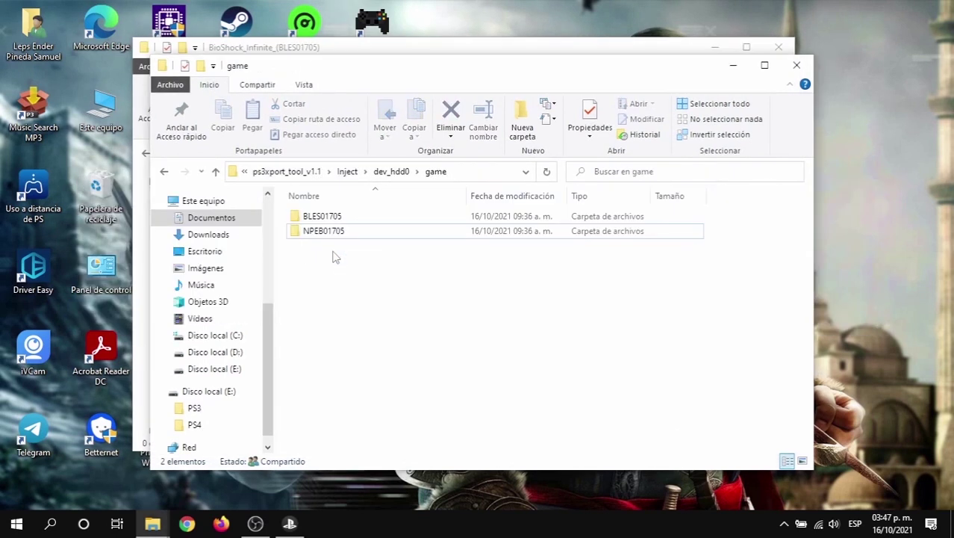
{"action": "key", "text": "Down"}
{"action": "key", "text": "shift+Down"}
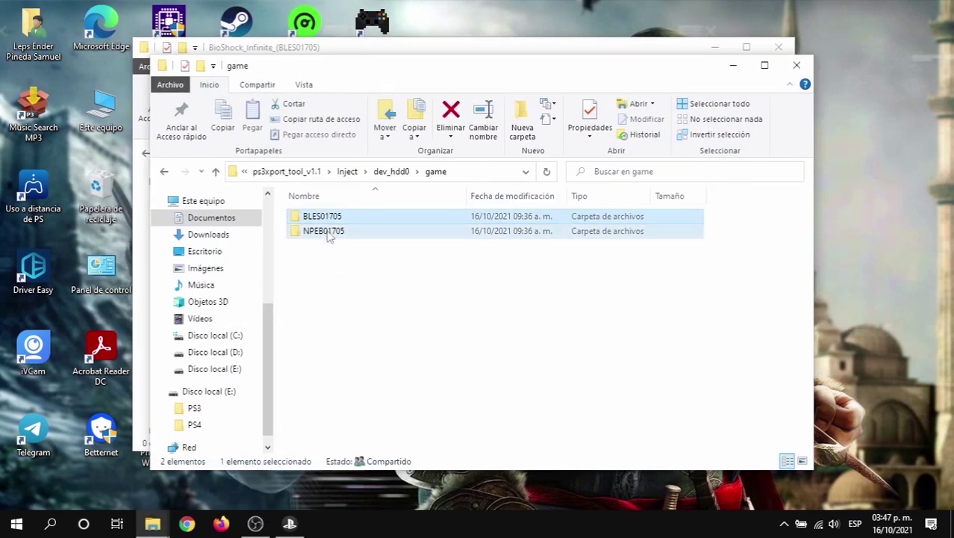
{"action": "key", "text": "alt+Tab"}
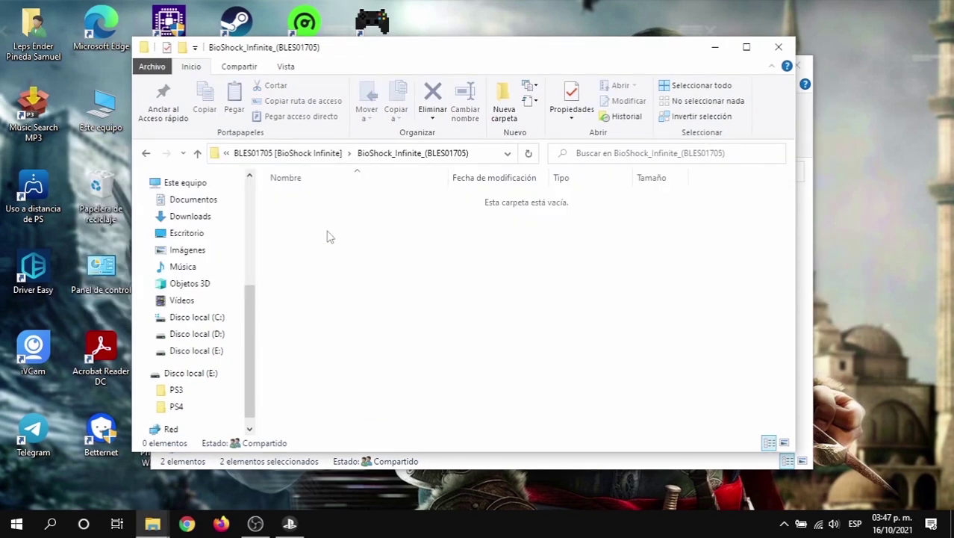
{"action": "key", "text": "ctrl+v"}
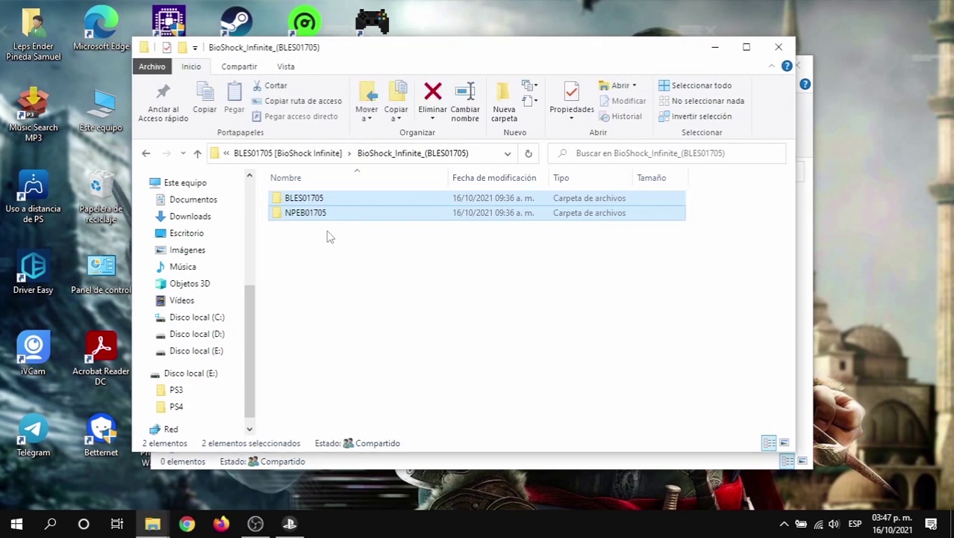
Move the BLES01705 folder from Parte 1 - Clash in the Clouds into dev_hdd0\game of the Inject folder.
{"action": "key", "text": "BackSpace"}
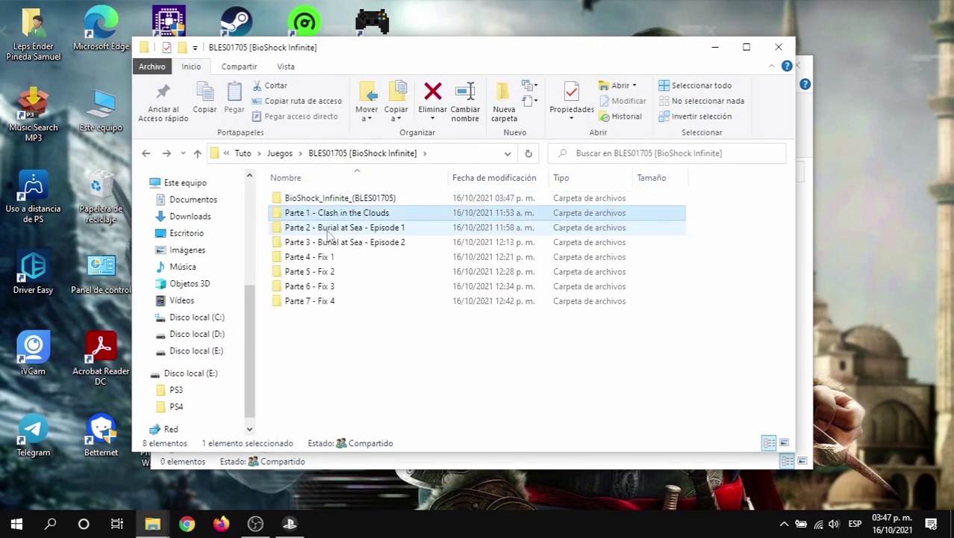
{"action": "key", "text": "Return"}
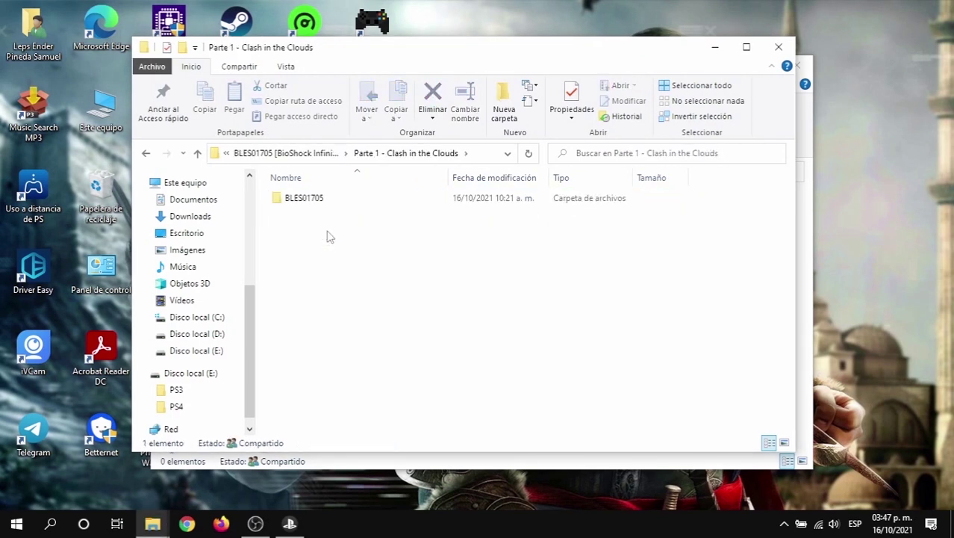
{"action": "key", "text": "alt+Tab"}
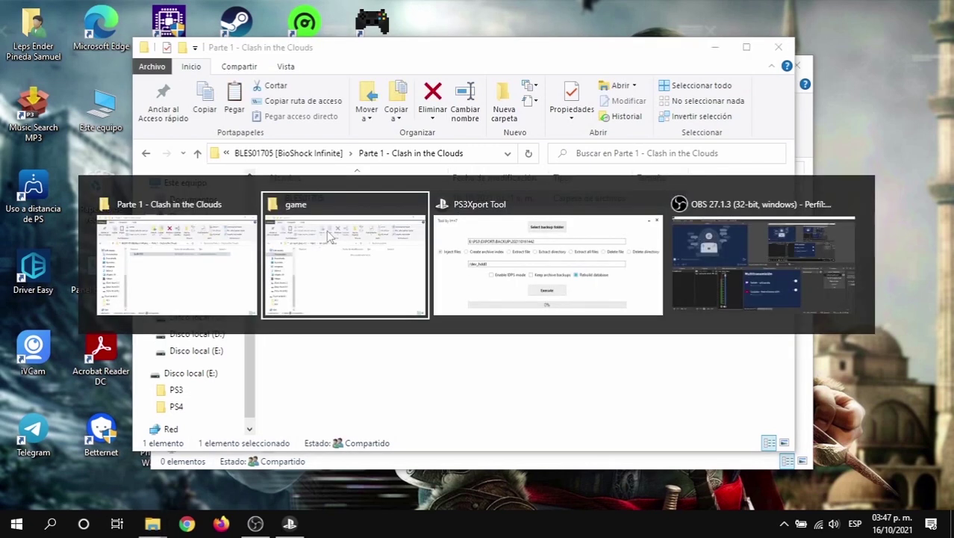
{"action": "key", "text": "ctrl+v"}
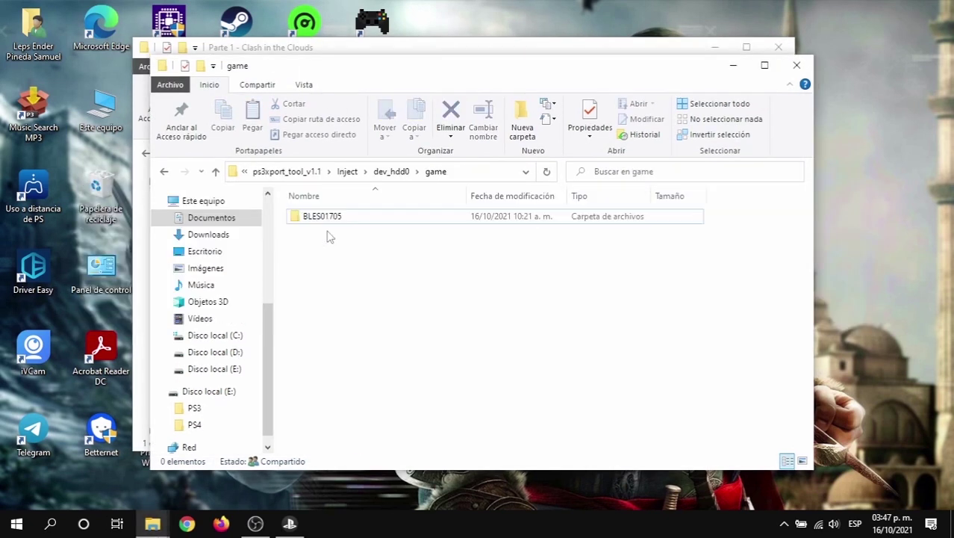
Switch to PS3Xport Tool, execute the file injection into the backup, and close the tool.
{"action": "key", "text": "alt+Tab"}
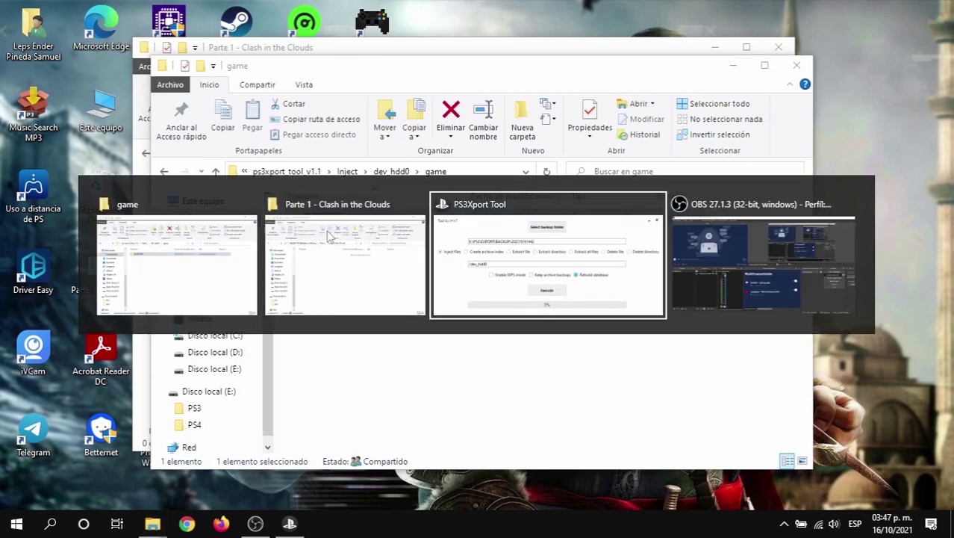
{"action": "left_click", "coordinate": [471, 310]}
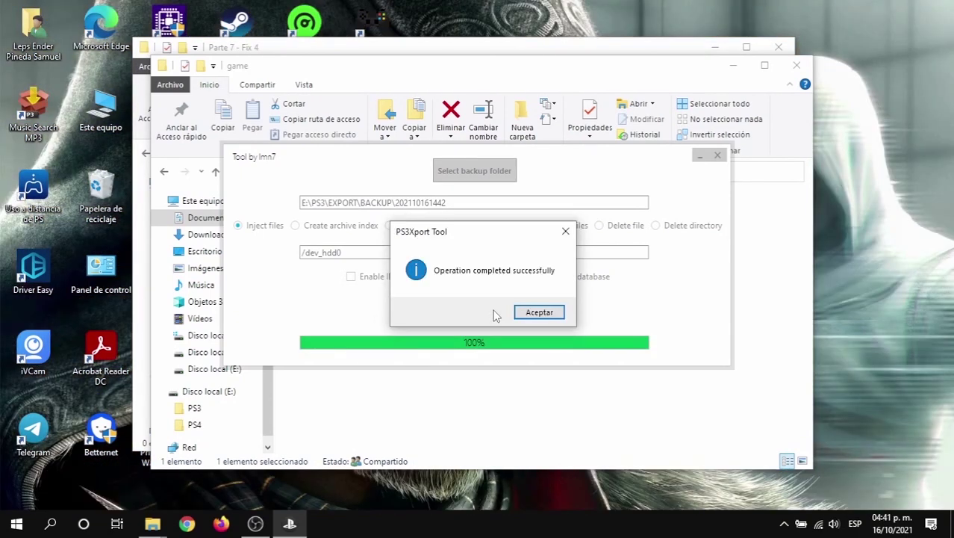
{"action": "key", "text": "Return"}
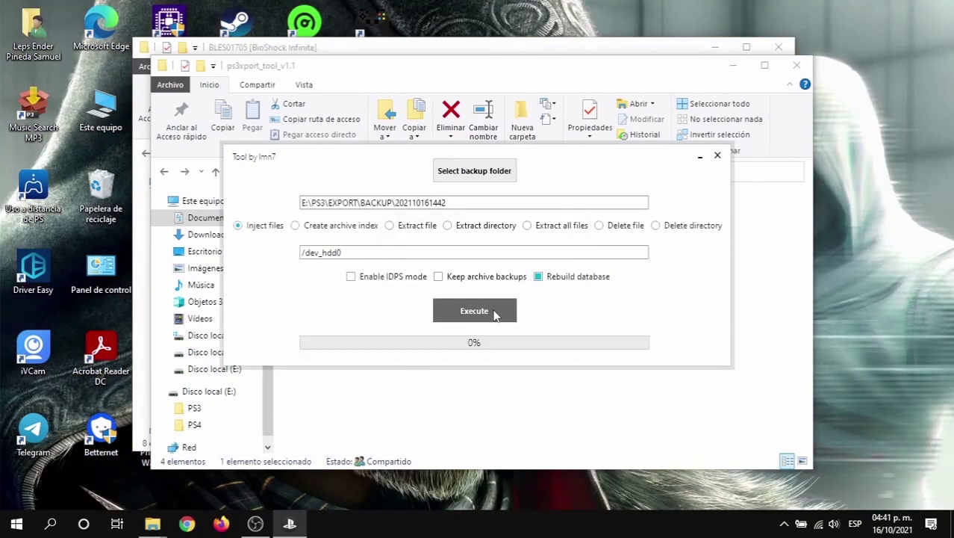
{"action": "left_click", "coordinate": [717, 155]}
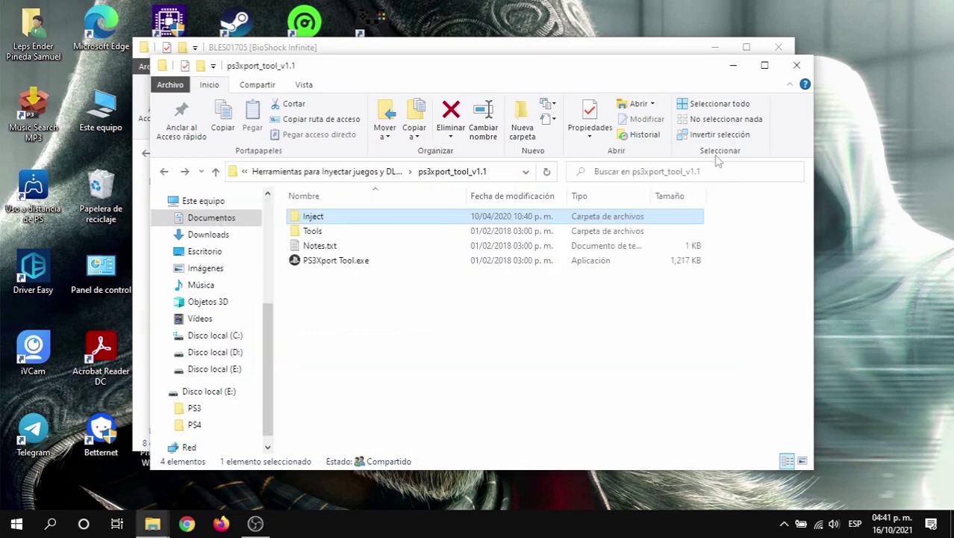
Minimize both folder windows and safely eject the External Disk 3.0 drive.
{"action": "left_click", "coordinate": [733, 65]}
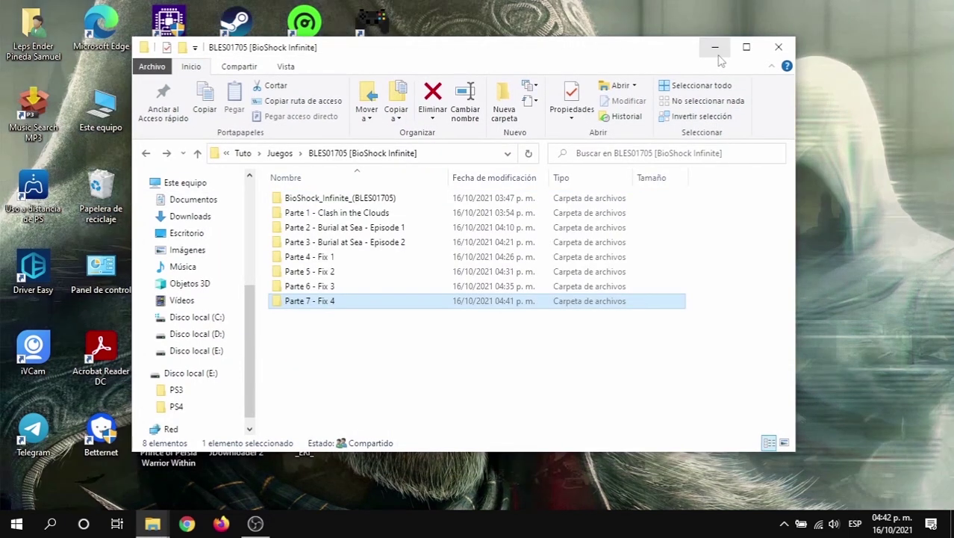
{"action": "left_click", "coordinate": [715, 47]}
{"action": "left_click", "coordinate": [784, 523]}
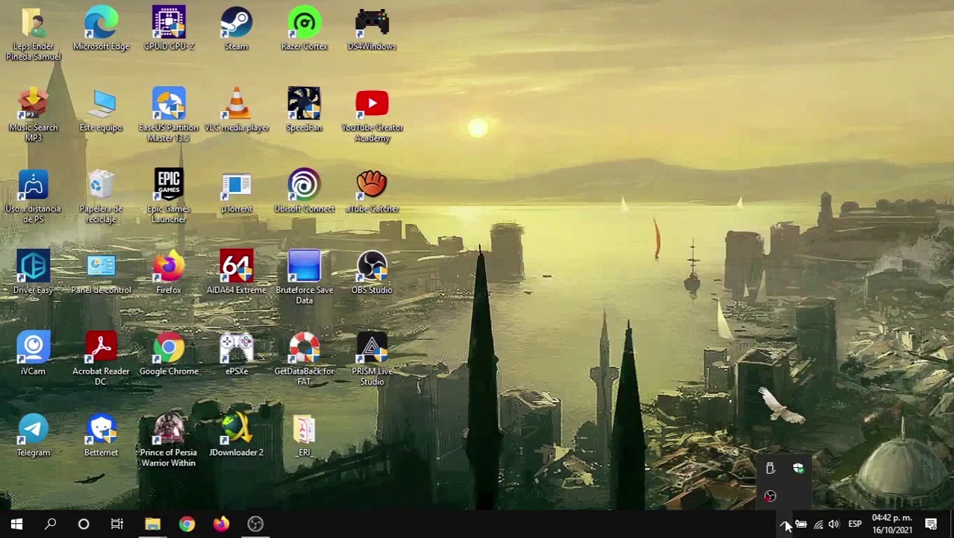
{"action": "left_click", "coordinate": [771, 470]}
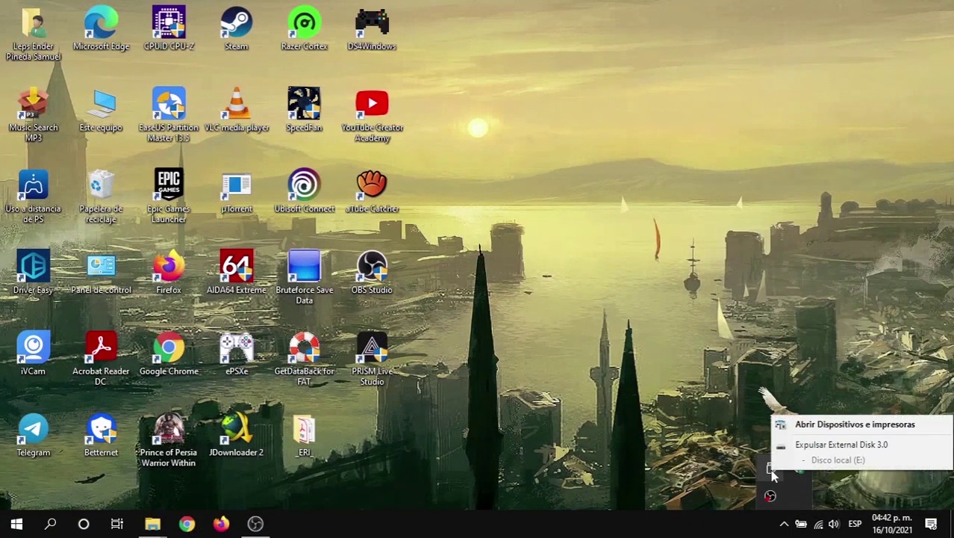
{"action": "left_click", "coordinate": [810, 448]}
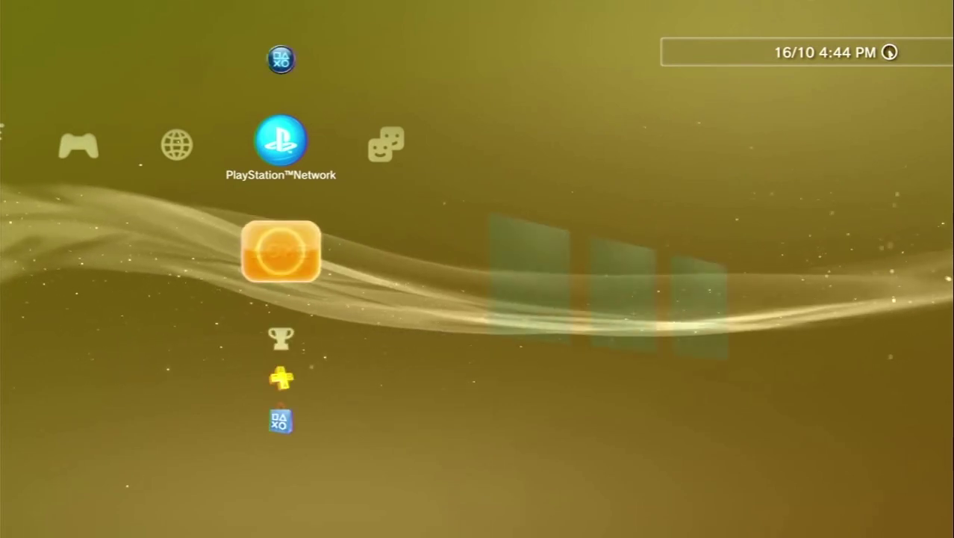
Switch to the PS3 and open Ajustes del sistema within the Ajustes category.
{"action": "key", "text": "Left"}
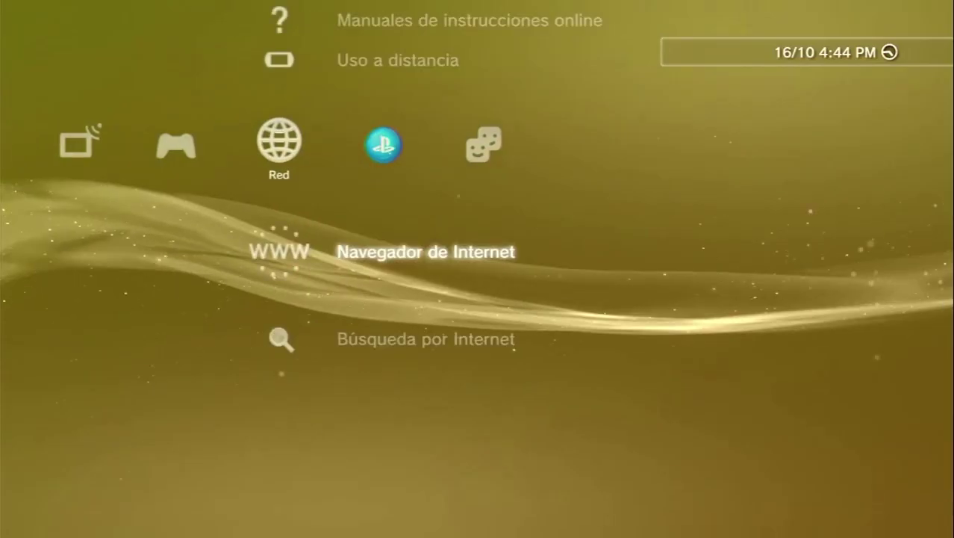
{"action": "key", "text": "Left"}
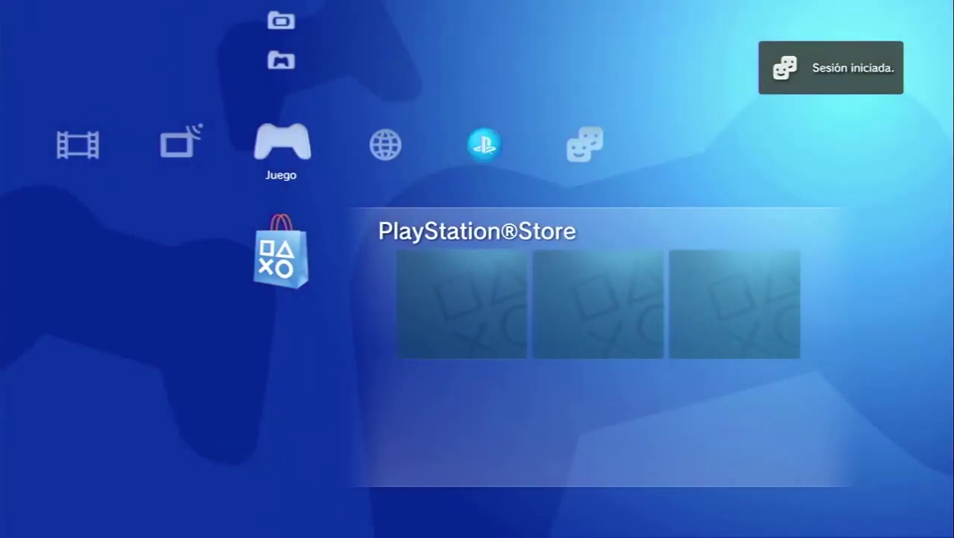
{"action": "key", "text": "Left"}
{"action": "key", "text": "Left"}
{"action": "key", "text": "Left"}
{"action": "key", "text": "Left"}
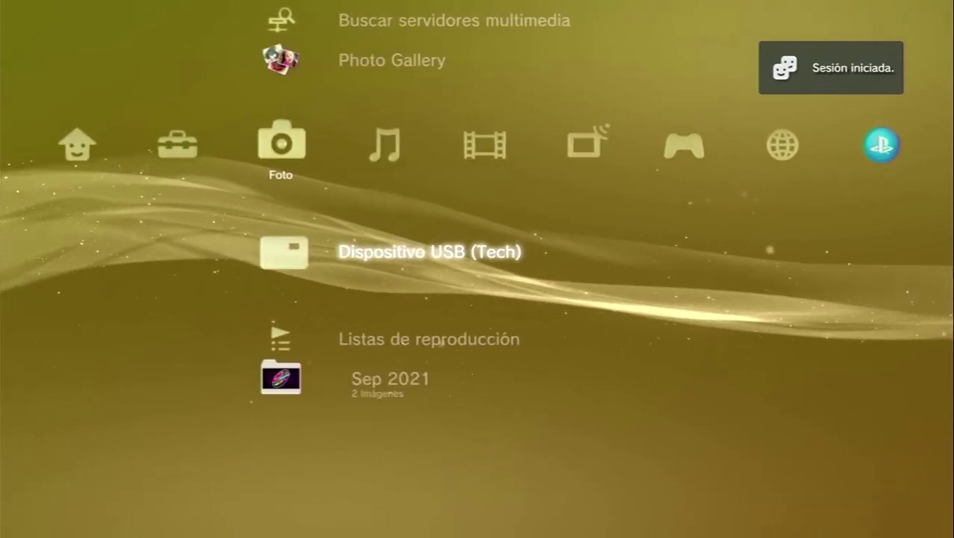
{"action": "key", "text": "Left"}
{"action": "key", "text": "Left"}
{"action": "key", "text": "Right"}
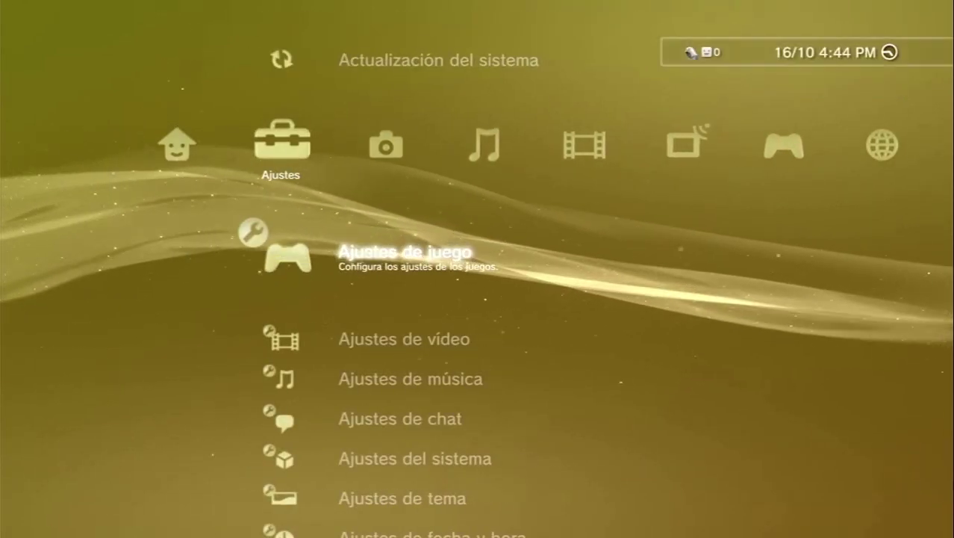
{"action": "key", "text": "Down"}
{"action": "key", "text": "Down"}
{"action": "key", "text": "Down"}
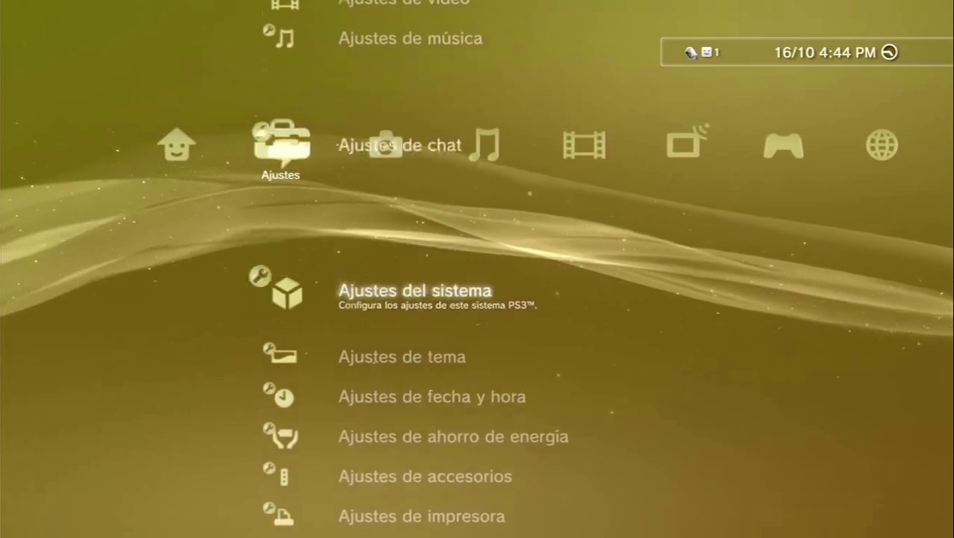
{"action": "key", "text": "Down"}
{"action": "key", "text": "Return"}
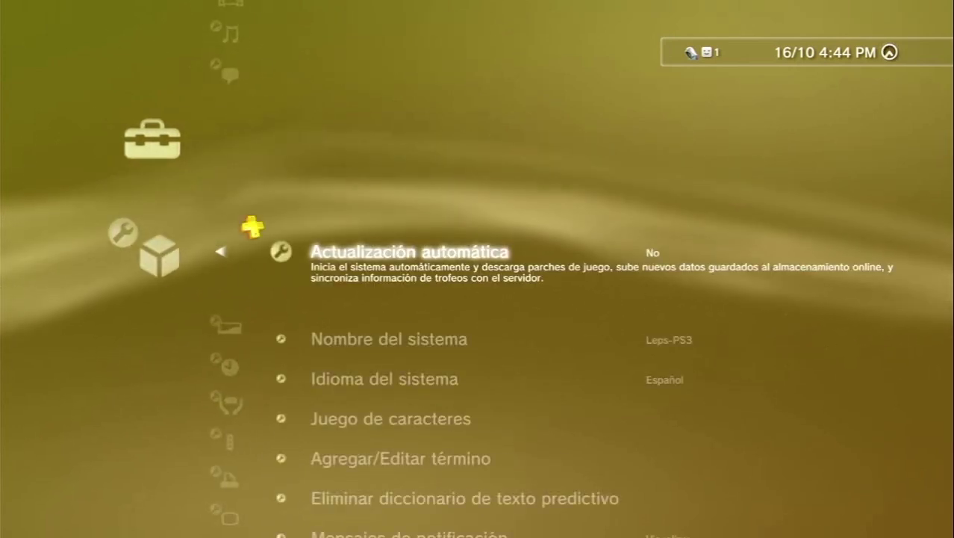
Open the Herramienta de copia de seguridad in the system settings.
{"action": "key", "text": "Down"}
{"action": "key", "text": "Down"}
{"action": "key", "text": "Down"}
{"action": "key", "text": "Down"}
{"action": "key", "text": "Down"}
{"action": "key", "text": "Down"}
{"action": "key", "text": "Down"}
{"action": "key", "text": "Down"}
{"action": "key", "text": "Down"}
{"action": "key", "text": "Down"}
{"action": "key", "text": "Down"}
{"action": "key", "text": "Down"}
{"action": "key", "text": "Down"}
{"action": "key", "text": "Down"}
{"action": "key", "text": "Down"}
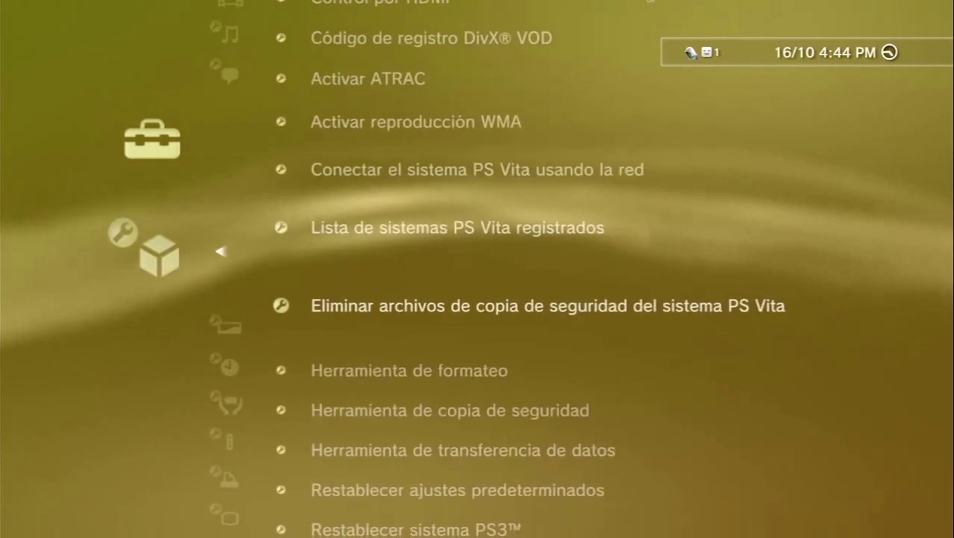
{"action": "key", "text": "Down"}
{"action": "key", "text": "Down"}
{"action": "key", "text": "Down"}
{"action": "key", "text": "Down"}
{"action": "key", "text": "Down"}
{"action": "key", "text": "Down"}
{"action": "key", "text": "Down"}
{"action": "key", "text": "Up"}
{"action": "key", "text": "Up"}
{"action": "key", "text": "Up"}
{"action": "key", "text": "Up"}
{"action": "key", "text": "Return"}
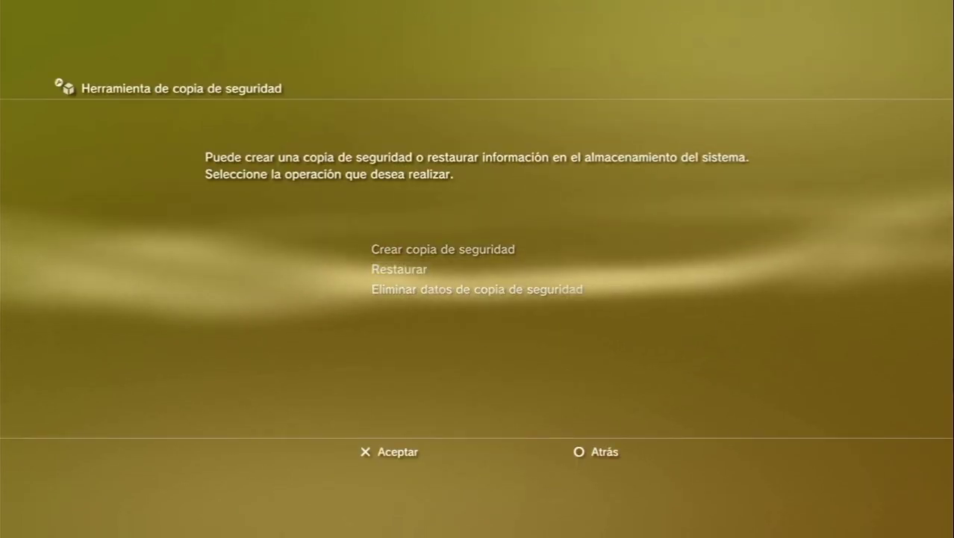
{"action": "key", "text": "Return"}
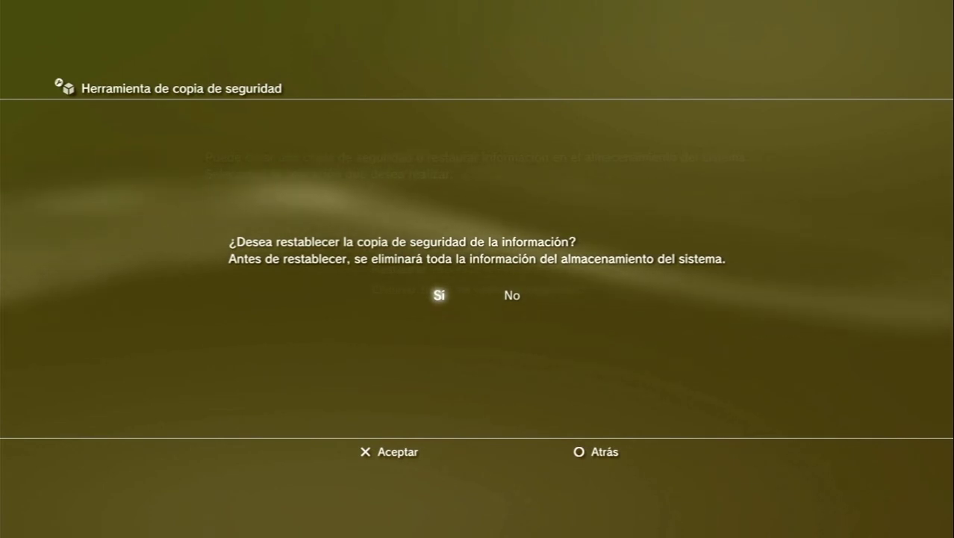
{"action": "key", "text": "Return"}
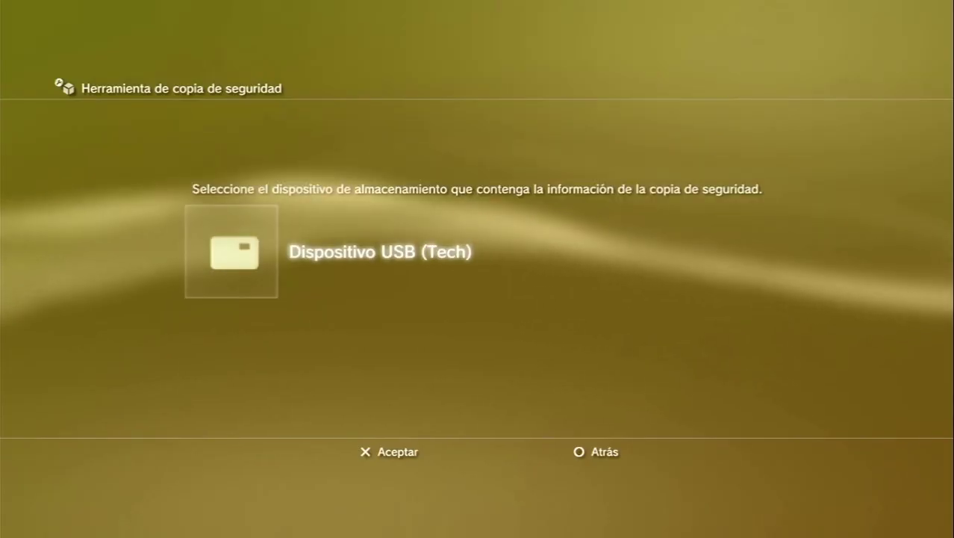
{"action": "key", "text": "Return"}
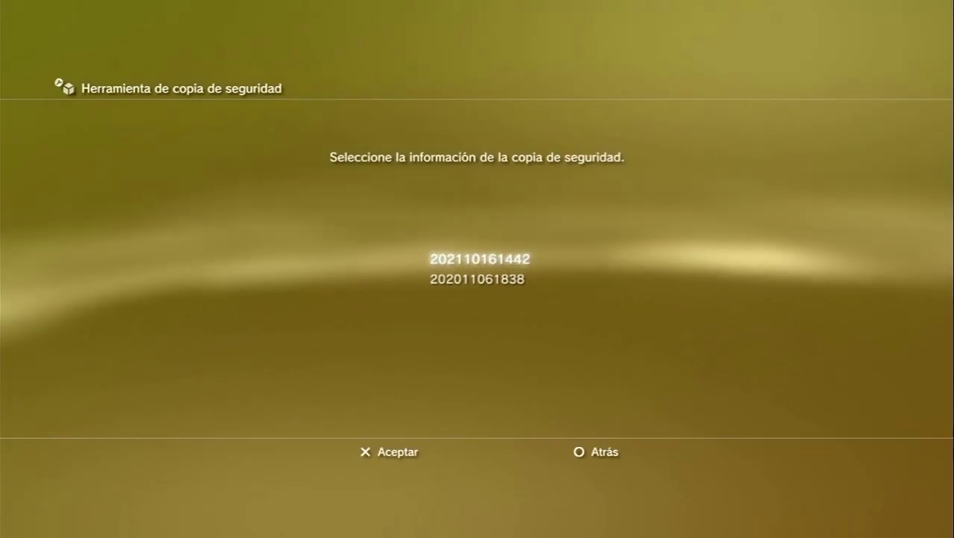
{"action": "key", "text": "Return"}
{"action": "key", "text": "Return"}
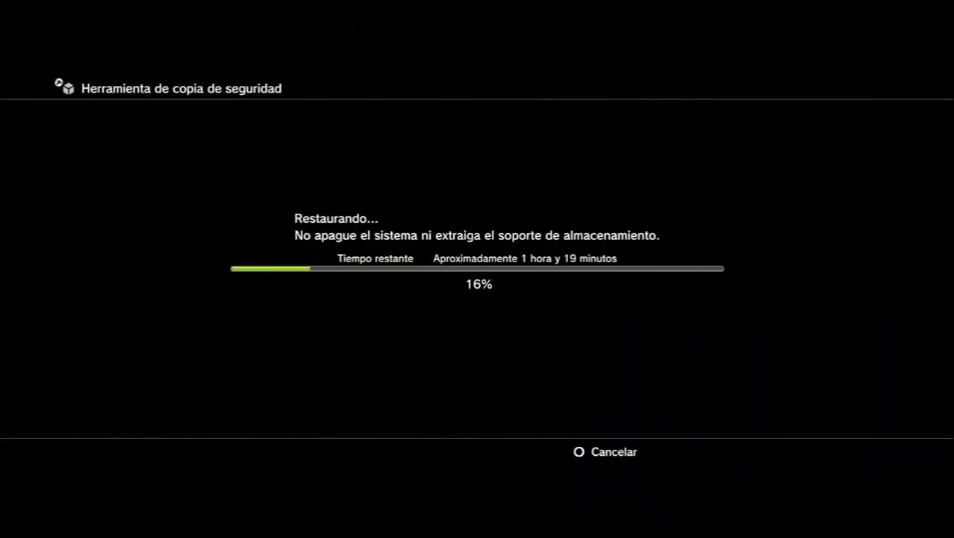